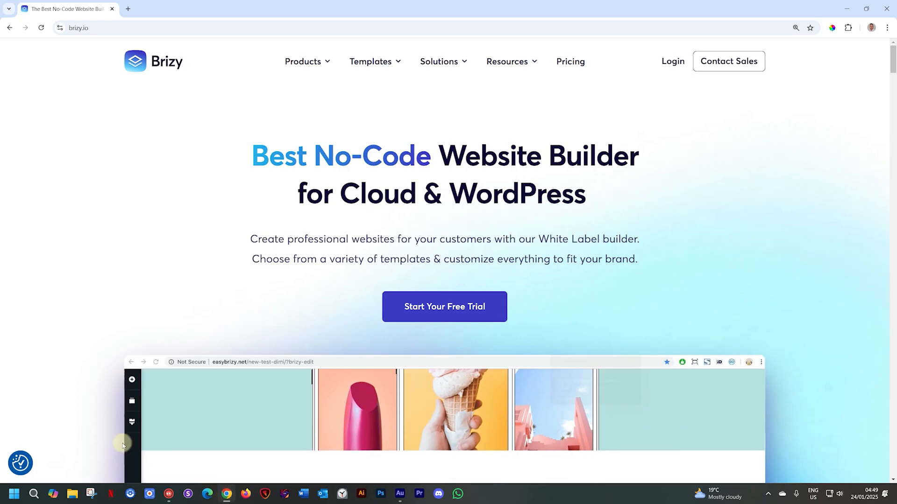
# - Open the AI Website Builder product page on the Brizy site
pyautogui.moveTo(321, 63)
pyautogui.moveTo(303, 95)
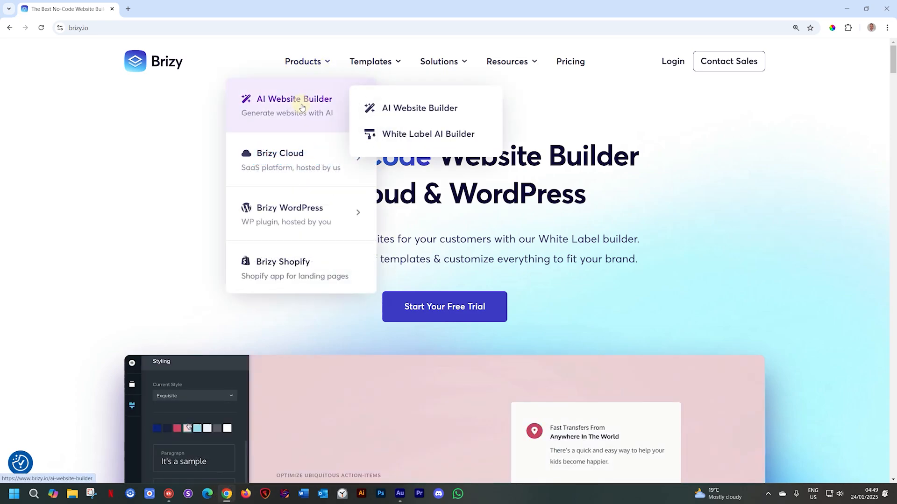
pyautogui.click(302, 107)
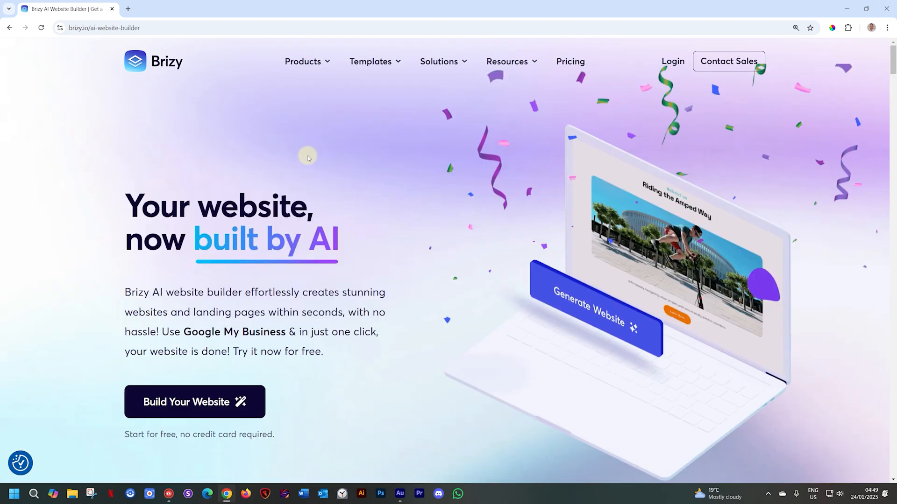
# - Review the AI Website Builder page's award, review ratings, feature list, customer testimonials and White Label offer
pyautogui.scroll(-10, 308, 158)
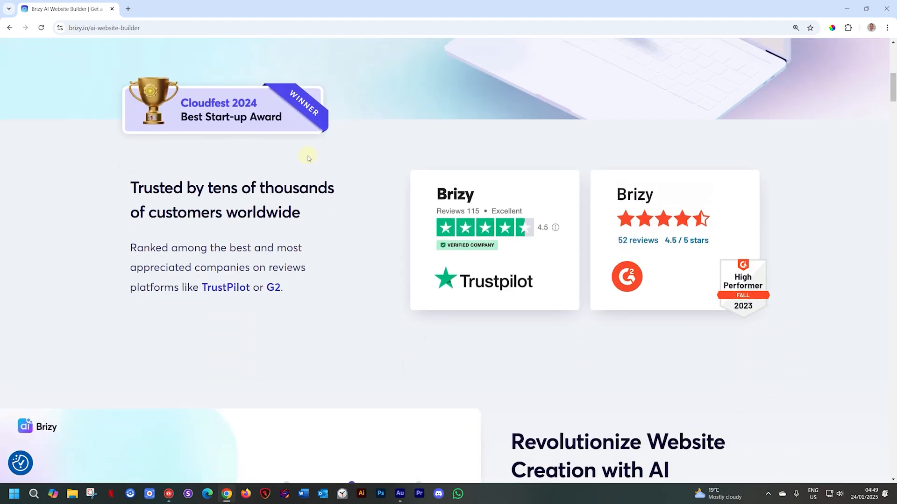
pyautogui.scroll(-5, 308, 158)
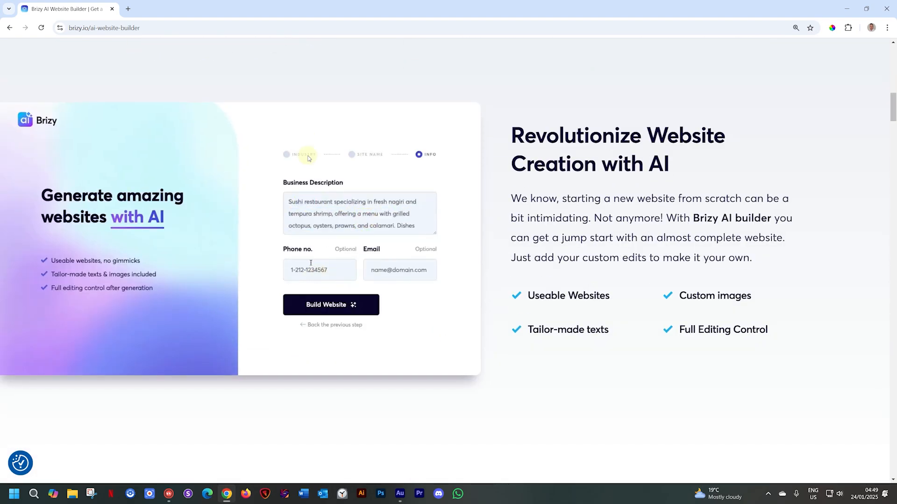
pyautogui.scroll(-6, 308, 158)
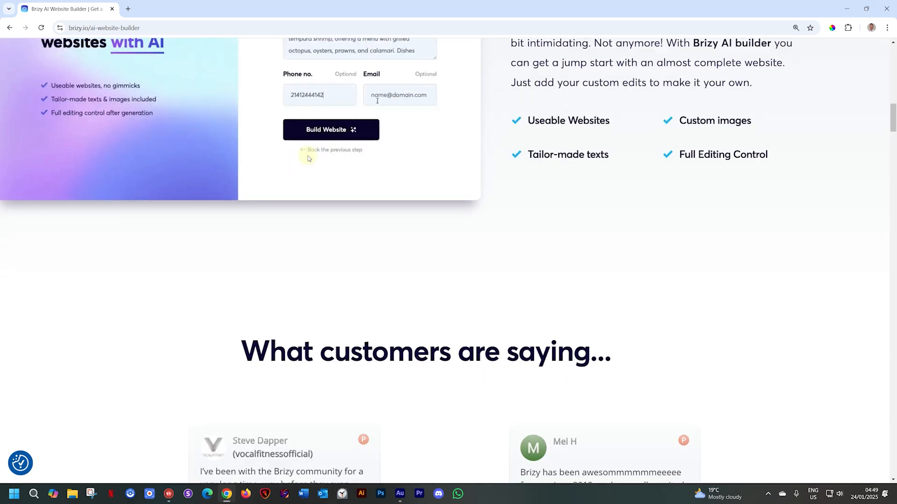
pyautogui.scroll(-3, 308, 158)
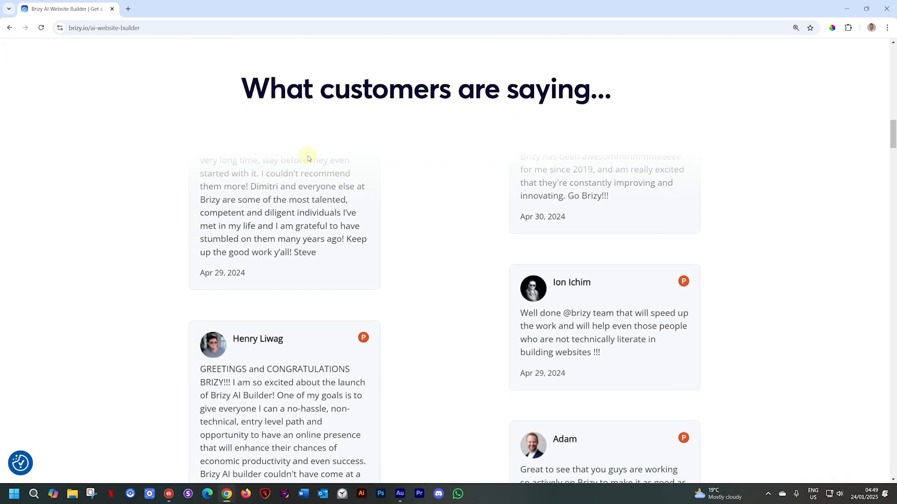
pyautogui.scroll(-6, 307, 158)
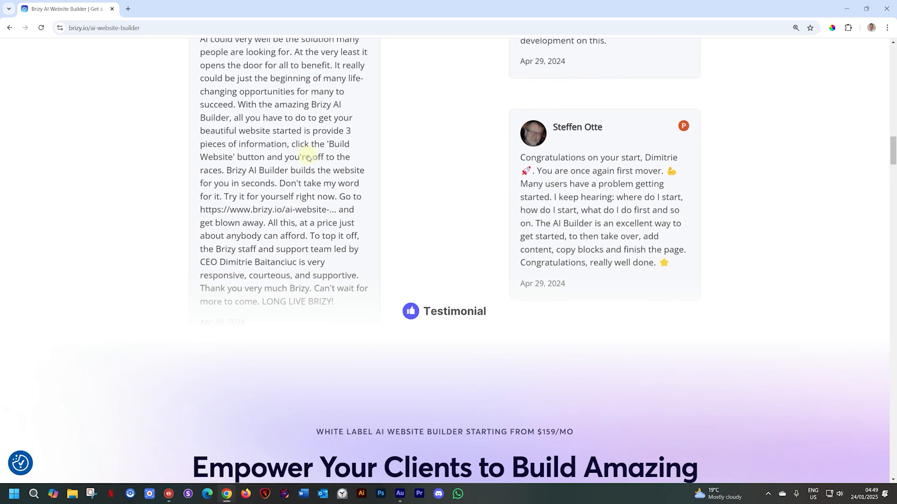
pyautogui.scroll(-3, 308, 158)
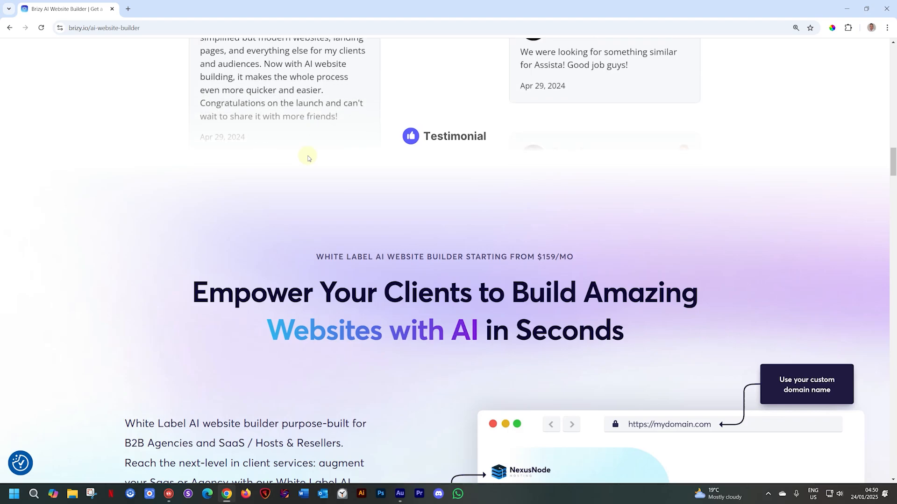
pyautogui.scroll(-5, 308, 158)
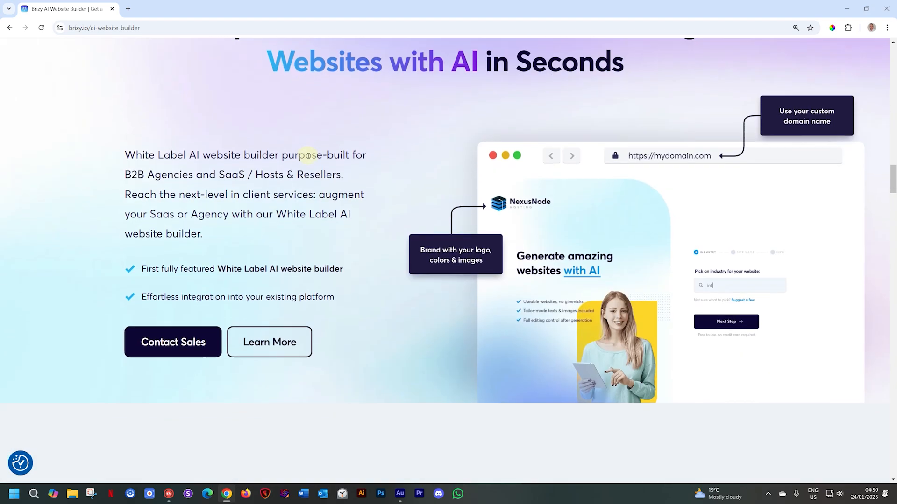
# - Examine the "Let AI Do the Hard Work" demo, the explanation of how the AI builder works and the launch video section
pyautogui.scroll(-5, 308, 157)
pyautogui.write('Tulg')
pyautogui.scroll(-3, 307, 158)
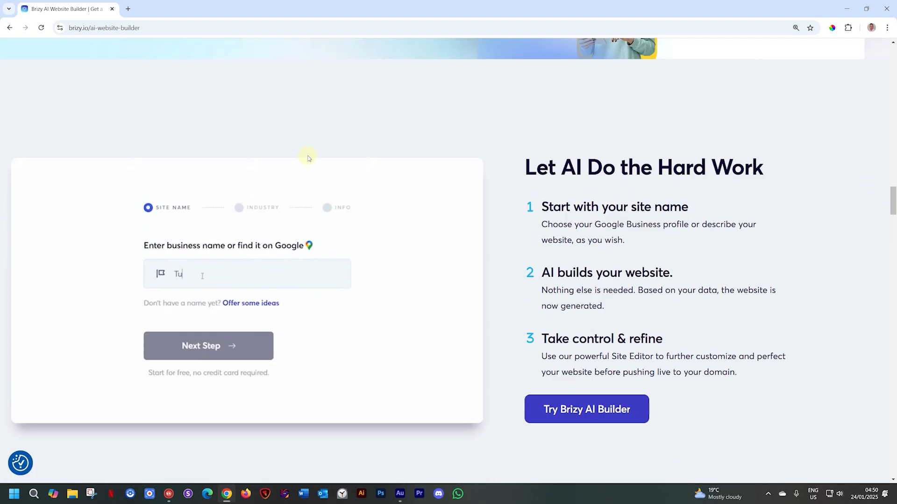
pyautogui.press('BackSpace')
pyautogui.write('bogh Nursery')
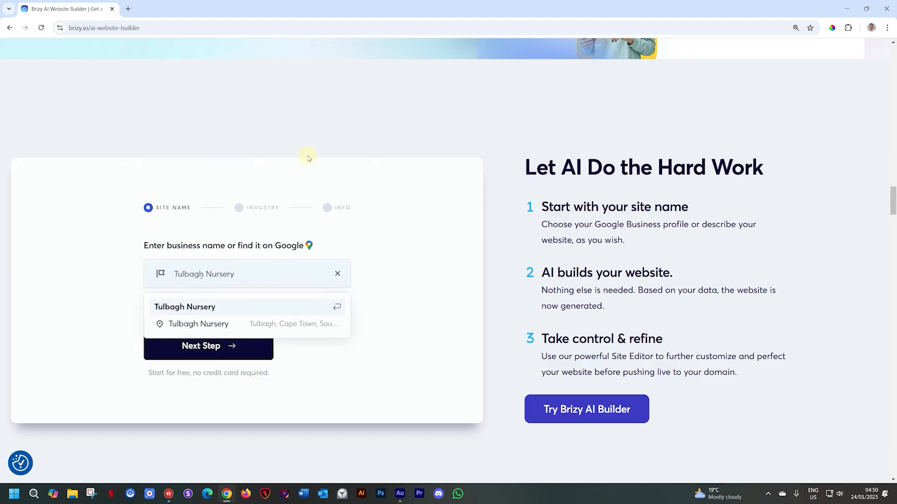
pyautogui.click(219, 325)
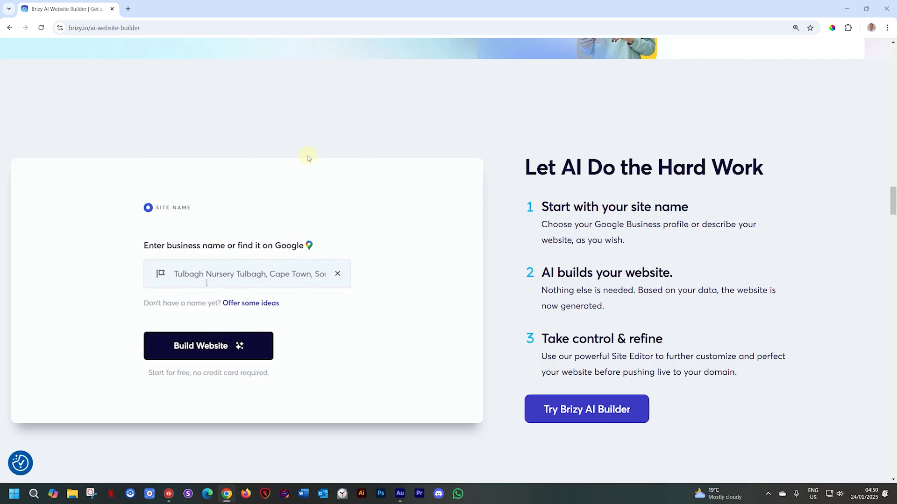
pyautogui.scroll(-8, 307, 158)
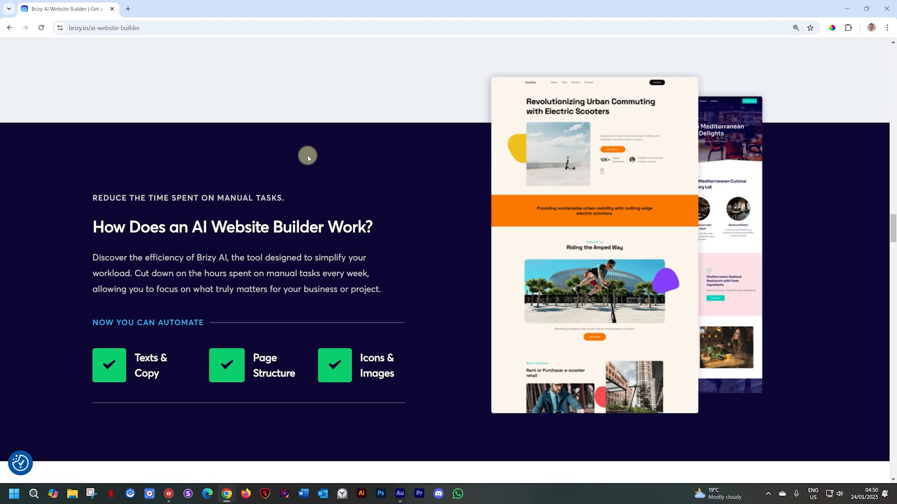
pyautogui.scroll(-6, 308, 158)
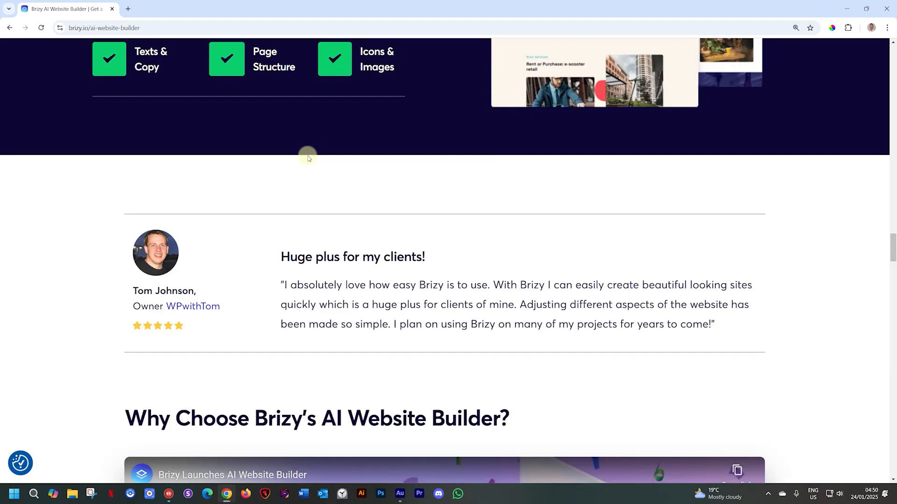
pyautogui.scroll(-6, 307, 159)
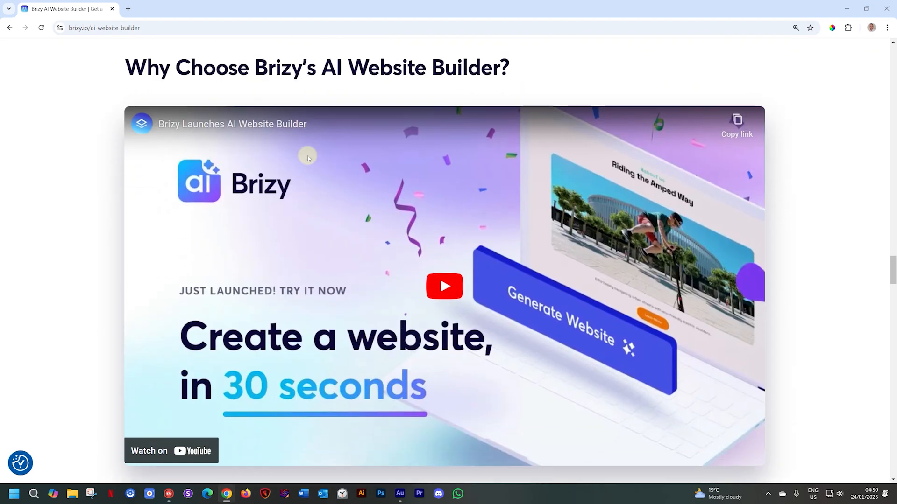
pyautogui.scroll(-8, 308, 159)
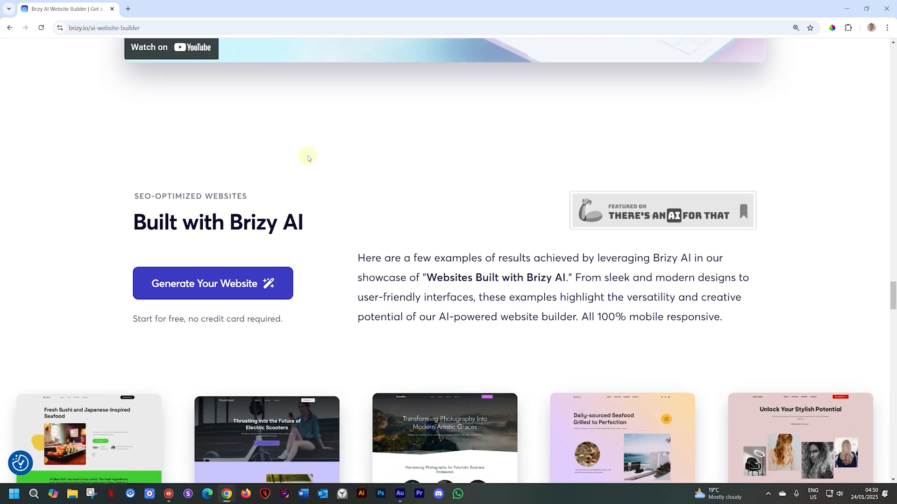
# - Look through the sample websites built with Brizy AI, the free trial offer, the Frequently Asked Questions and the newsletter section
pyautogui.scroll(-6, 308, 158)
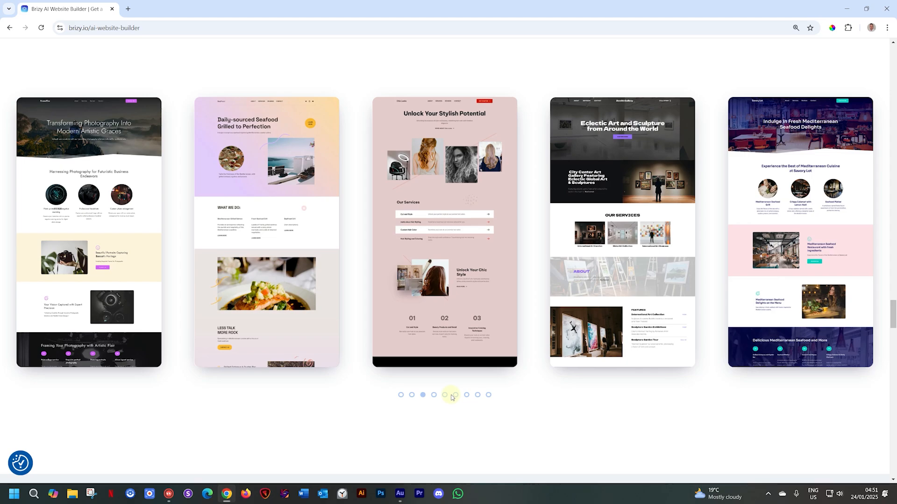
pyautogui.scroll(-5, 451, 398)
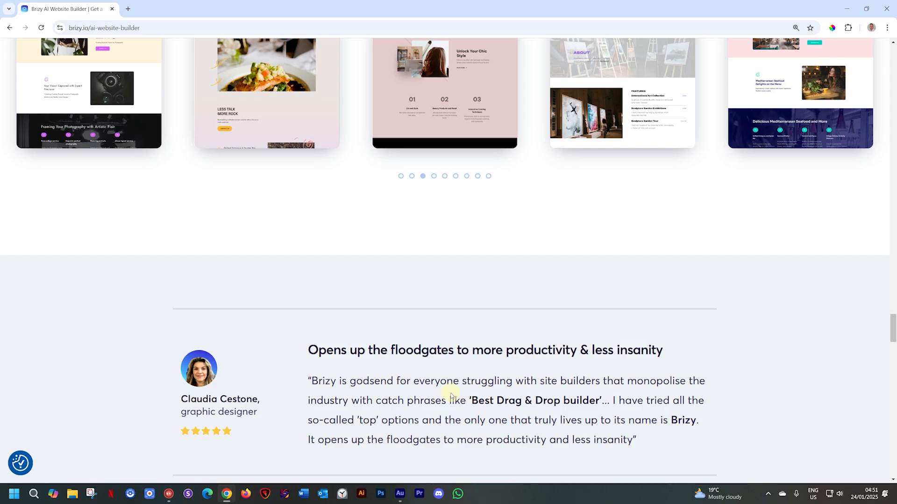
pyautogui.scroll(-2, 451, 396)
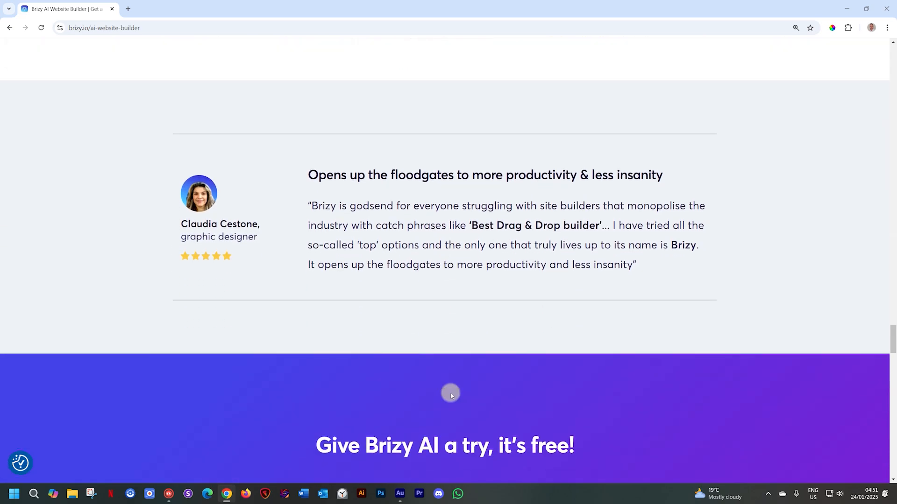
pyautogui.scroll(-4, 451, 396)
pyautogui.scroll(-1, 452, 396)
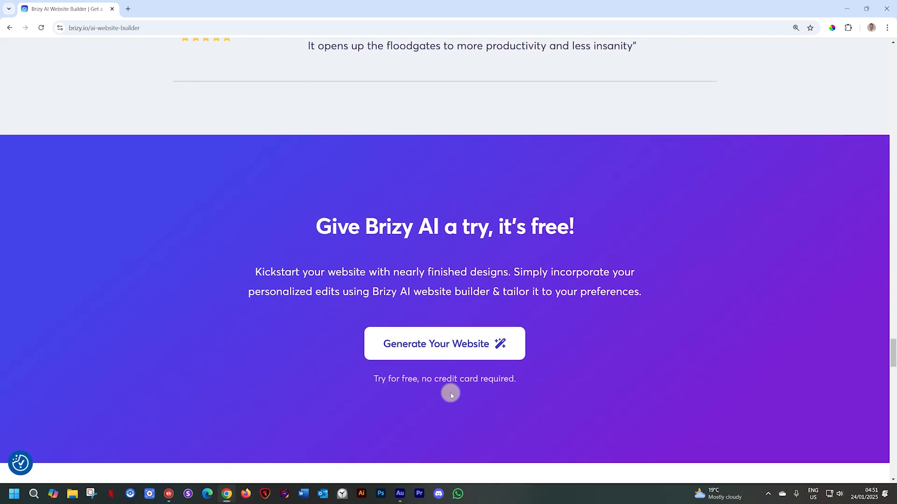
pyautogui.scroll(-4, 451, 396)
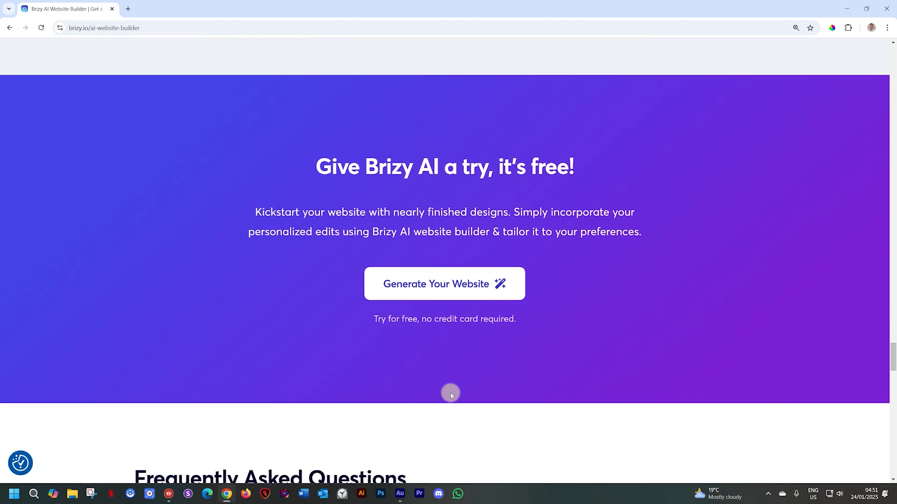
pyautogui.scroll(-5, 451, 396)
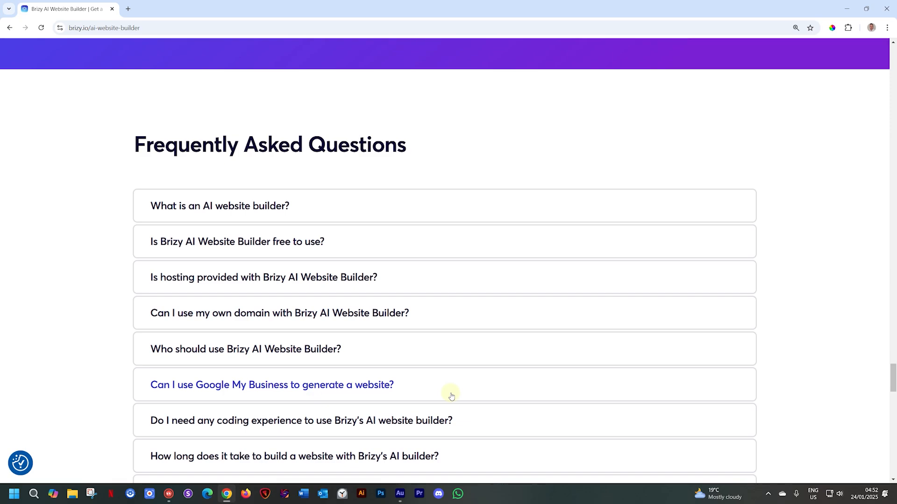
pyautogui.scroll(-1, 451, 396)
pyautogui.scroll(-8, 451, 394)
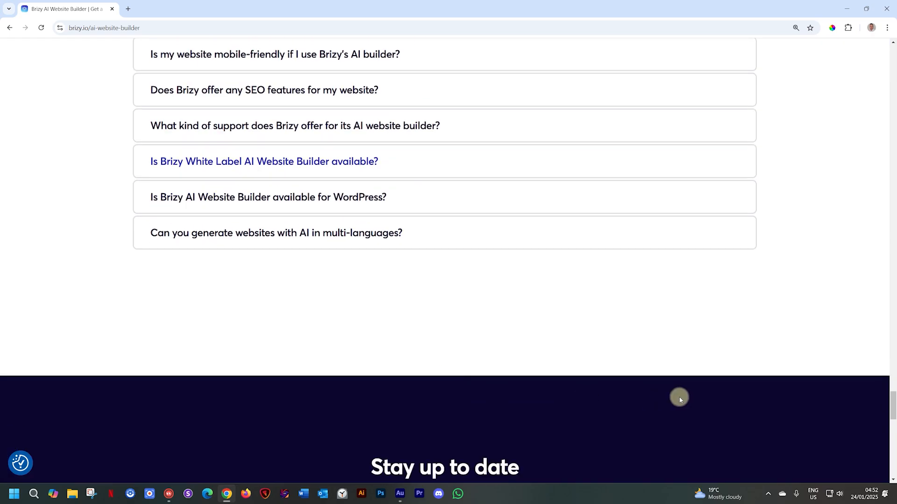
pyautogui.scroll(-3, 694, 402)
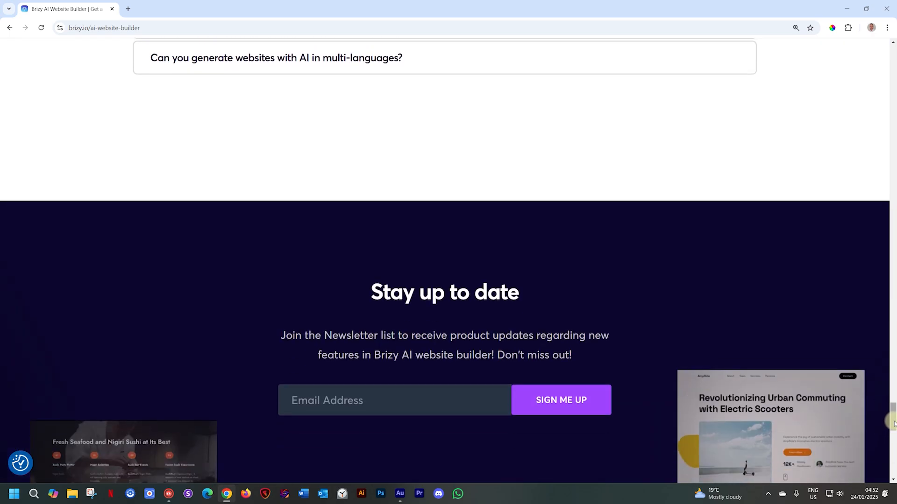
# - Open the "Webinar FAQs: Brizy Plans for 2025" post from the Brizy blog
pyautogui.moveTo(892, 422); pyautogui.dragTo(893, 44)
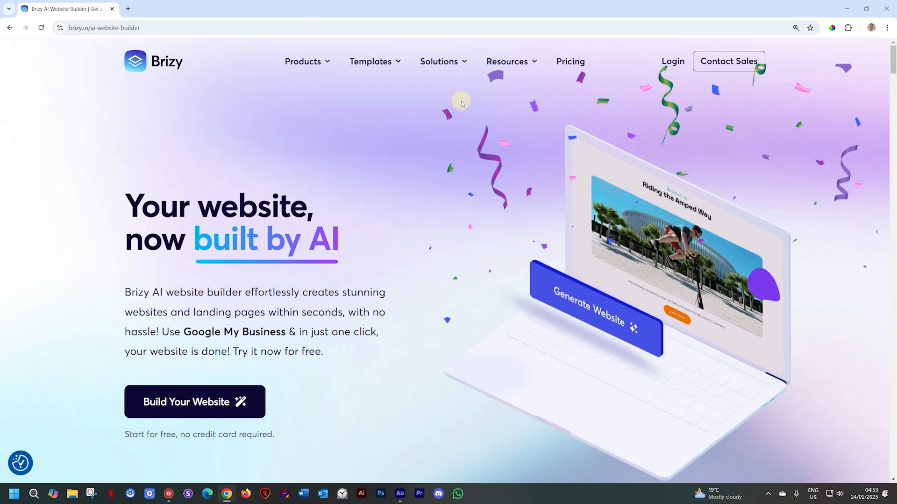
pyautogui.moveTo(516, 64)
pyautogui.click(512, 91)
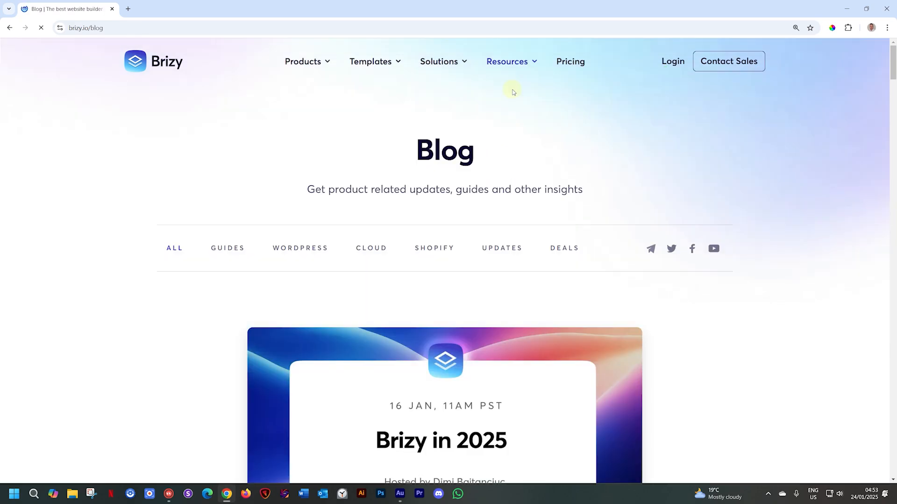
pyautogui.scroll(-6, 512, 92)
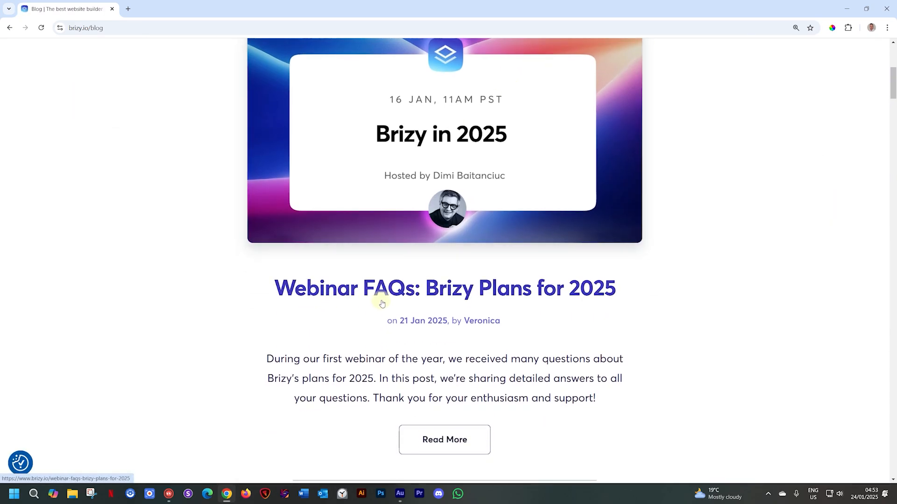
pyautogui.scroll(-2, 432, 300)
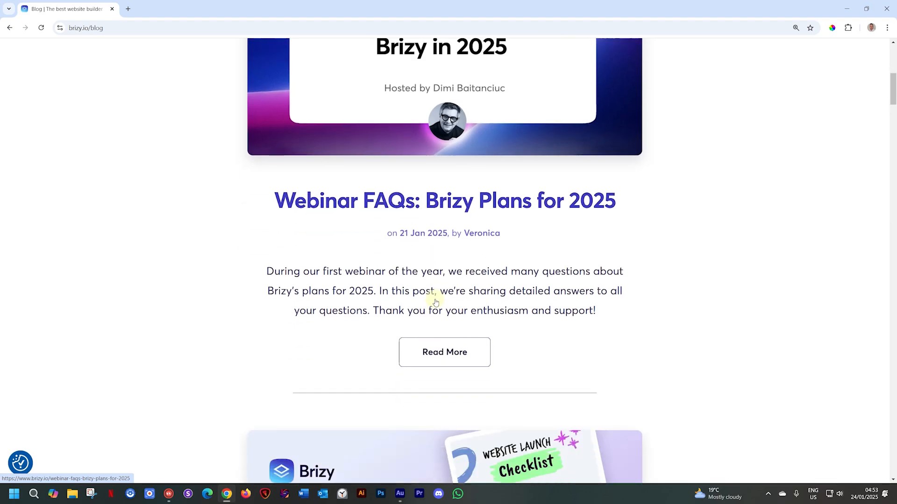
pyautogui.click(458, 205)
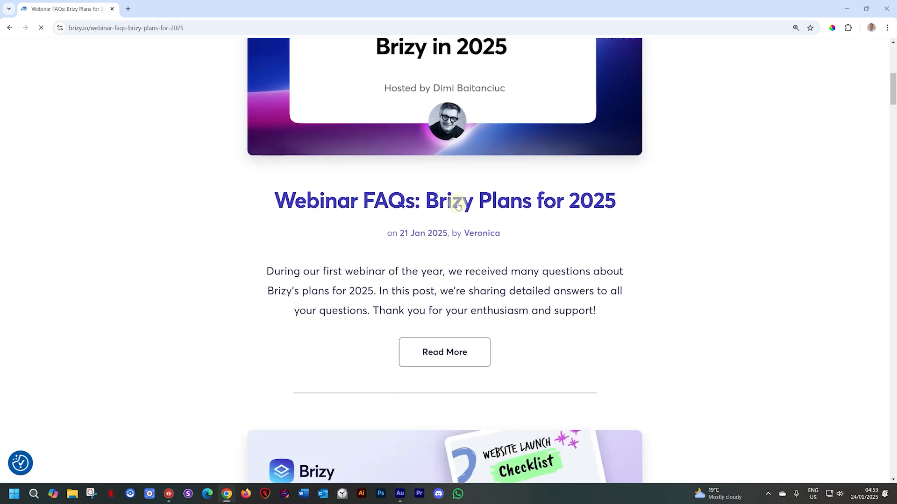
# - Read through the webinar post's questions on White Label & Enterprise and Brizy Cloud, down to AI Features & Builder
pyautogui.scroll(-10, 458, 206)
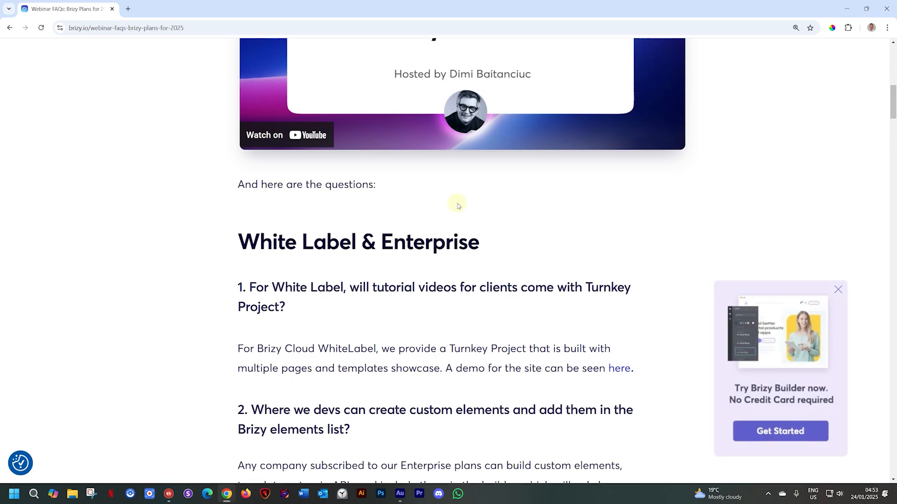
pyautogui.scroll(-5, 458, 206)
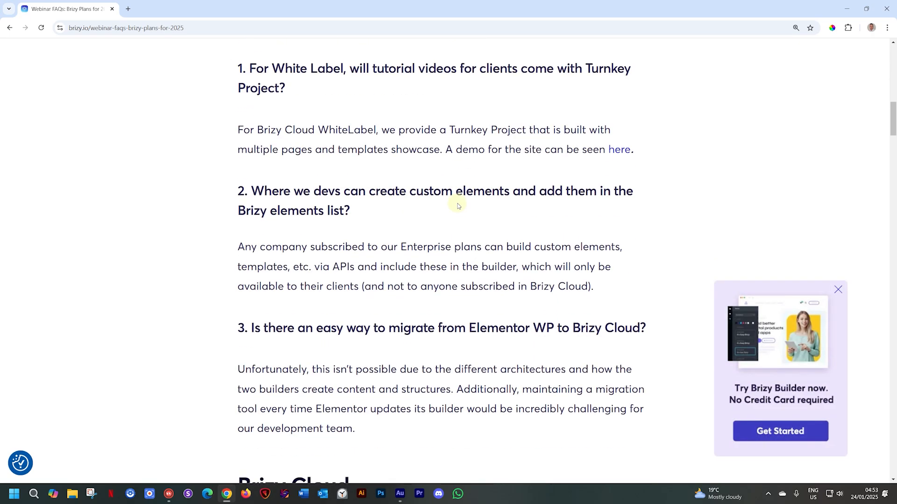
pyautogui.scroll(-12, 458, 206)
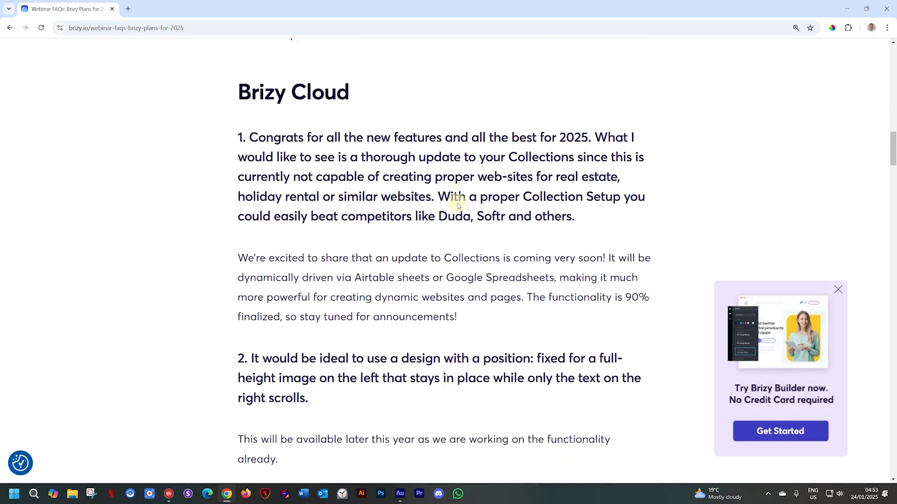
pyautogui.scroll(-15, 457, 206)
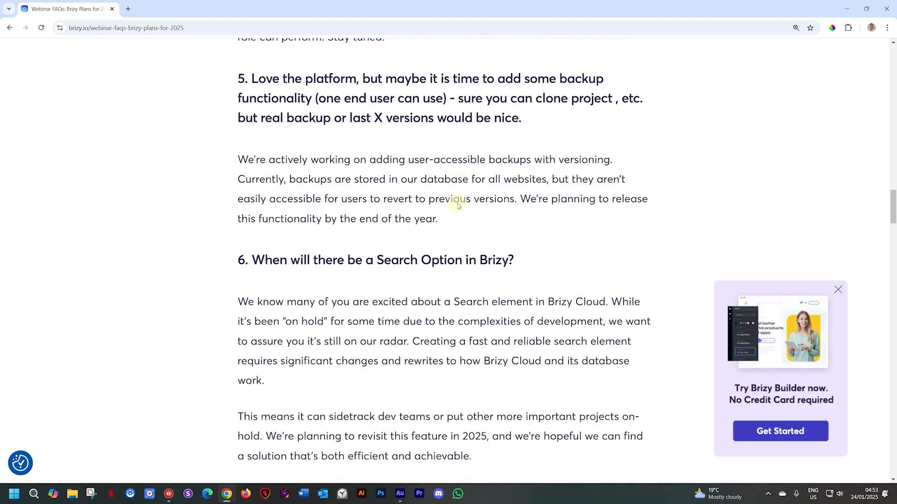
pyautogui.scroll(-11, 458, 206)
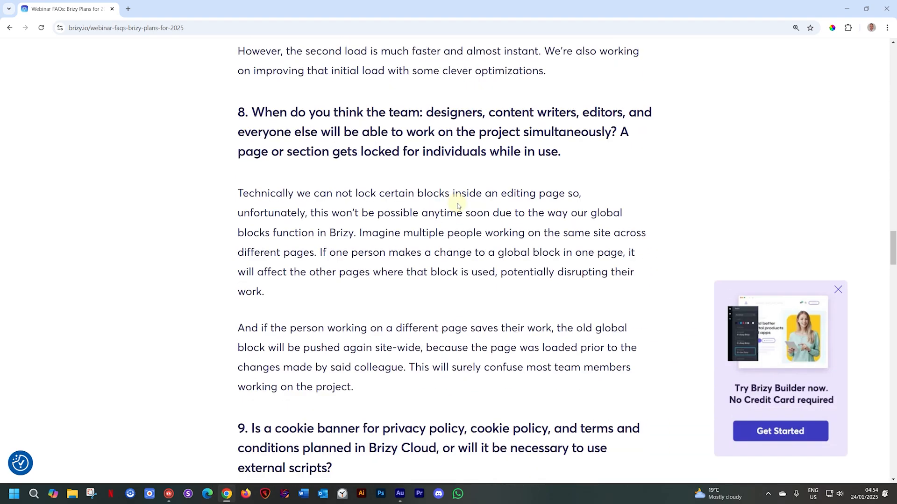
pyautogui.scroll(-5, 458, 206)
pyautogui.scroll(-3, 457, 206)
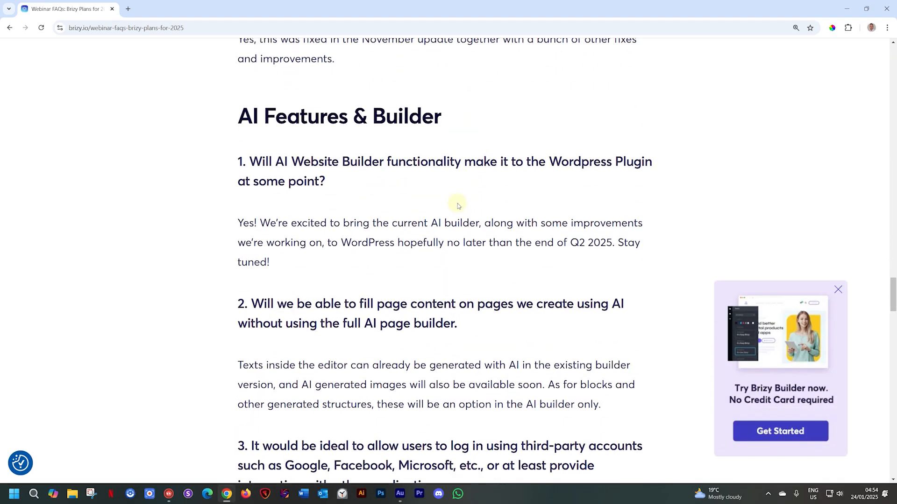
# - Read the AI Features & Builder questions in the webinar FAQ post, including the WordPress plugin question
pyautogui.scroll(-4, 458, 206)
pyautogui.scroll(4, 457, 206)
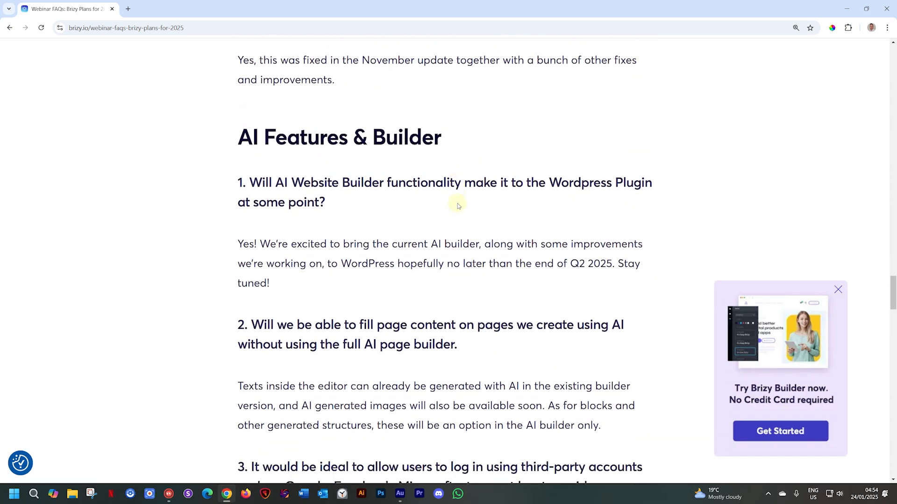
pyautogui.scroll(-1, 458, 206)
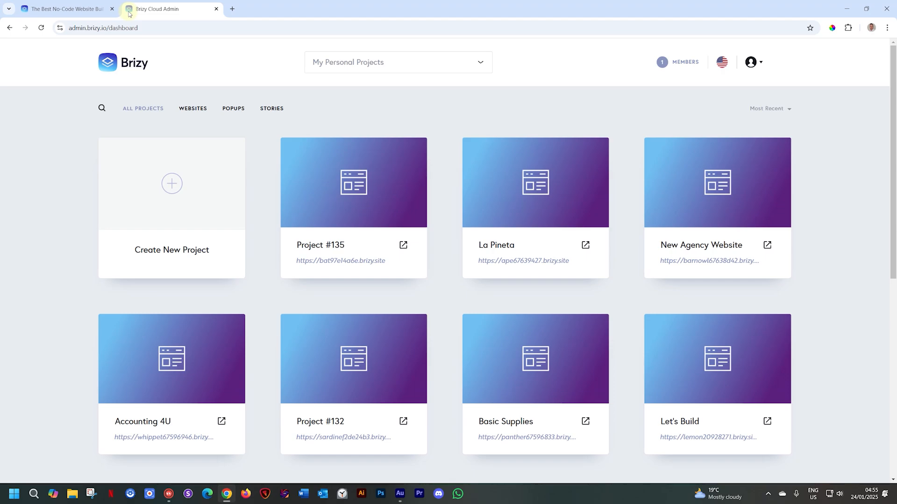
# - Create a new Website & Landing Page project from the Brizy dashboard, choosing Generate with AI as the starting method
pyautogui.click(160, 187)
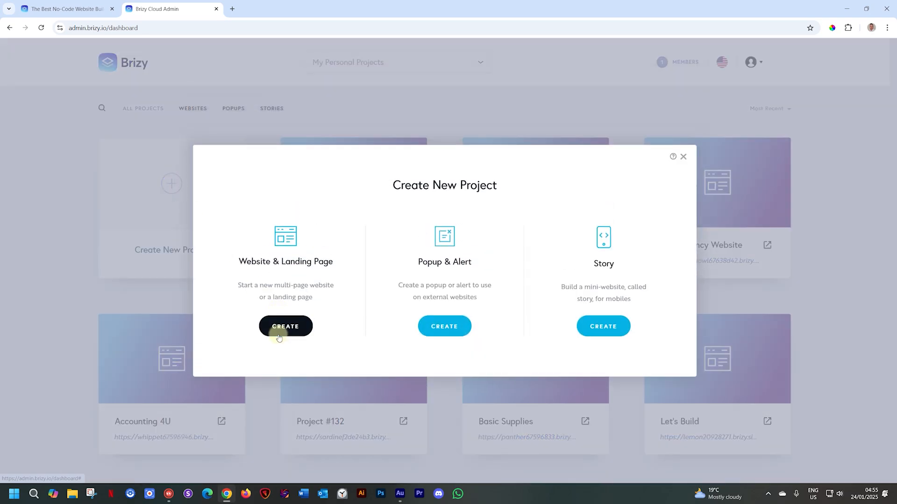
pyautogui.click(281, 335)
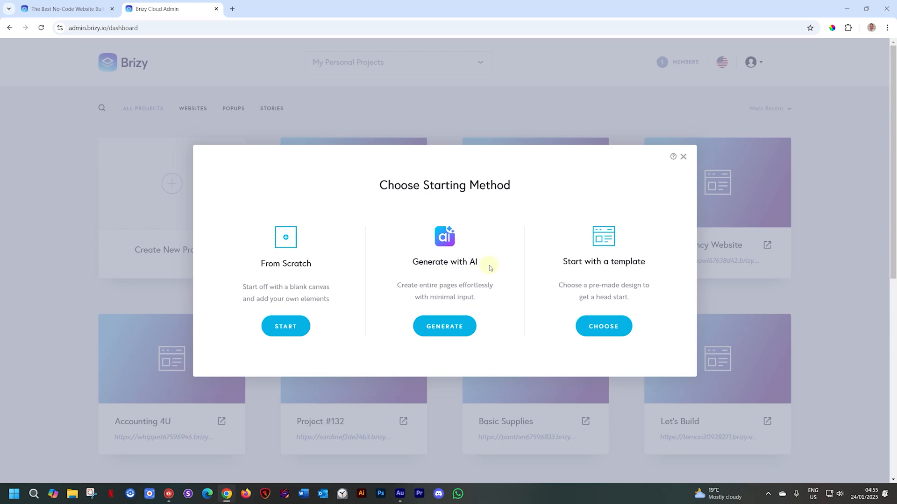
pyautogui.click(458, 321)
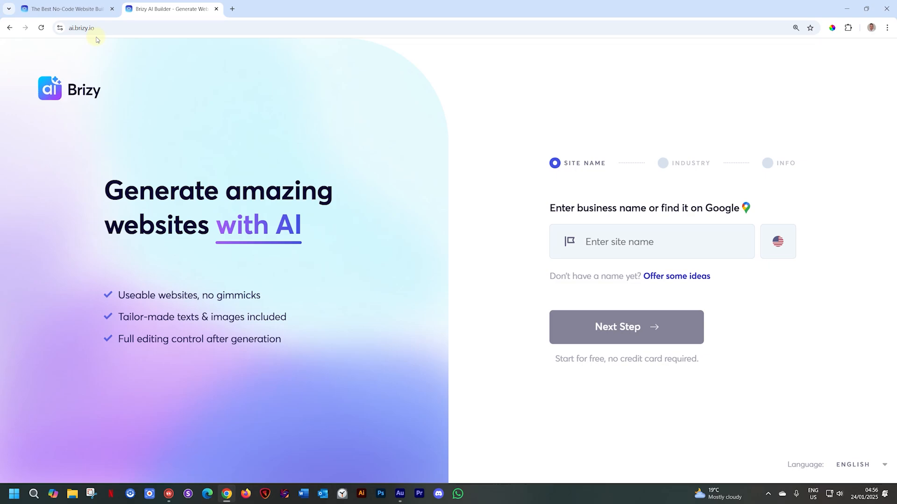
# - Open the Brizy AI builder at ai.brizy.io in a new browser tab
pyautogui.click(232, 10)
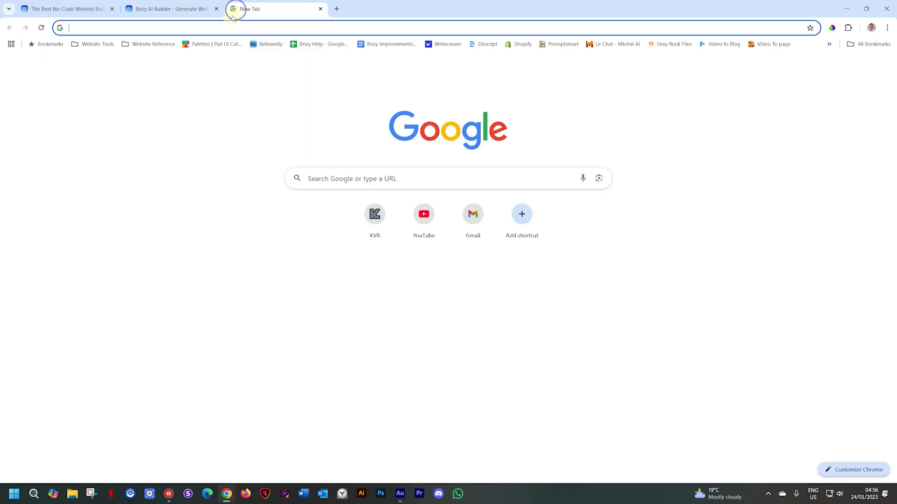
pyautogui.write('ai.brizy.io')
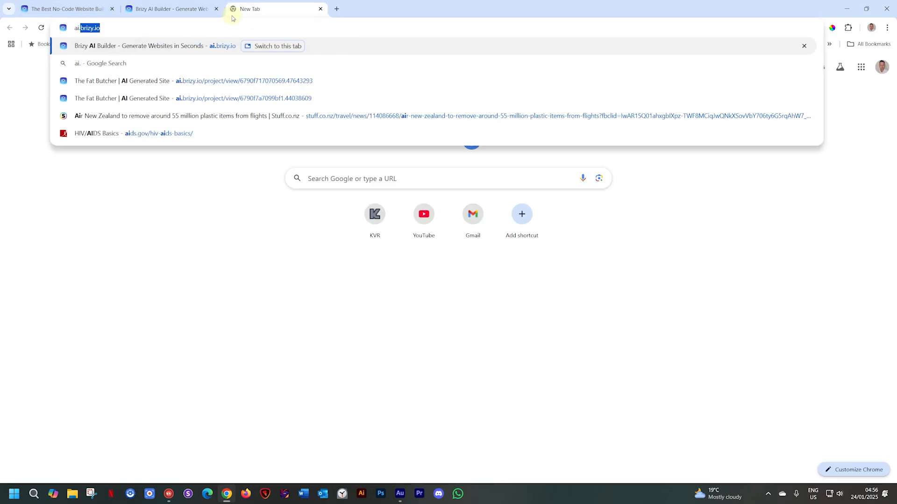
pyautogui.press('Return')
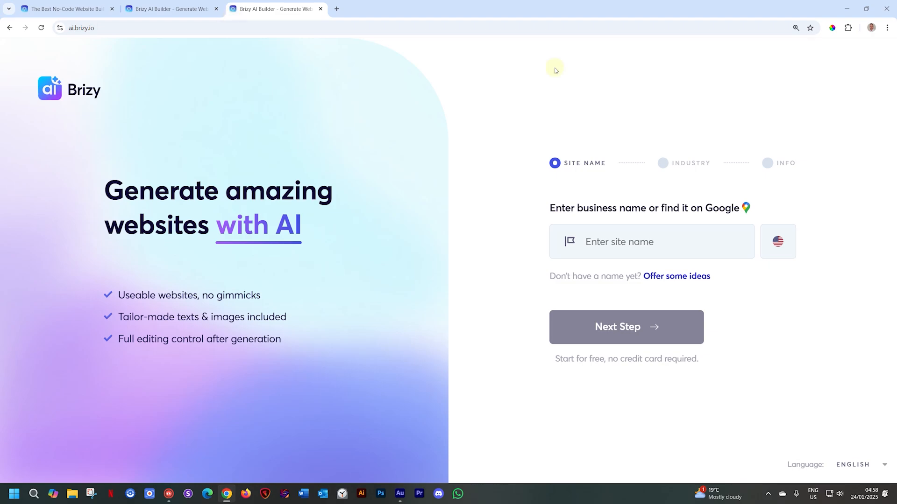
# - Enter "JP's Amazing Clean Teeth" as the business name and select that exact name from the suggestions
pyautogui.click(612, 242)
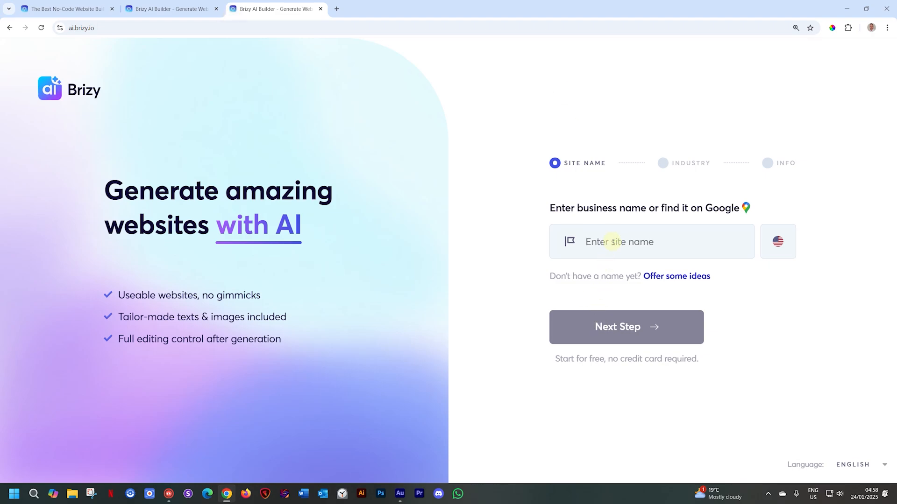
pyautogui.write("JP's Amazing C")
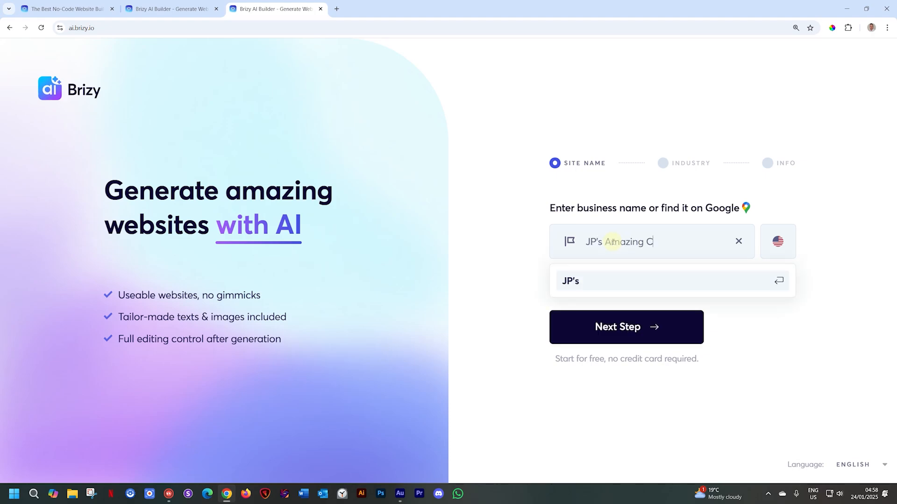
pyautogui.write('lean Teeth')
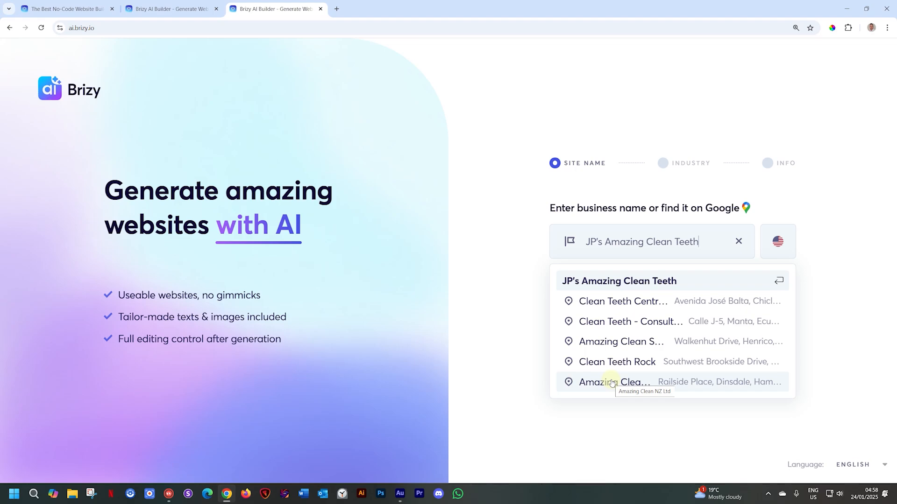
pyautogui.click(639, 282)
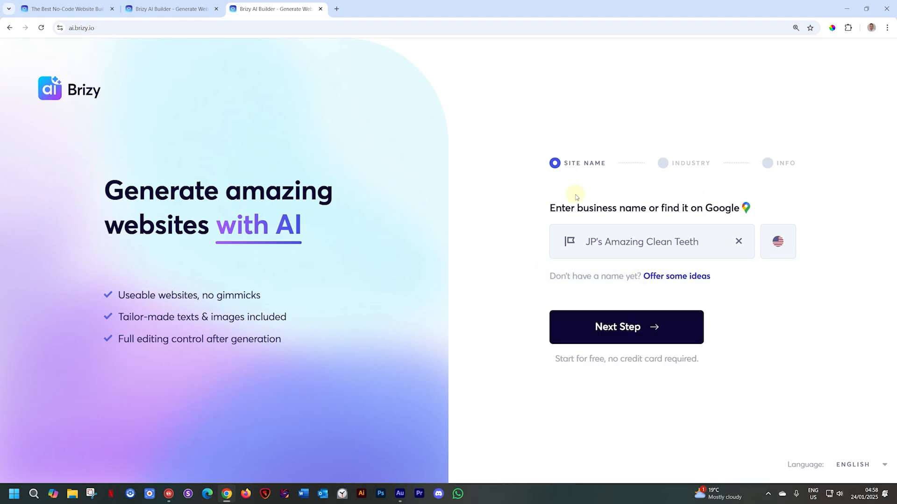
# - Check the builder's suggested business names, return to the entered name and continue to the industry stage
pyautogui.click(703, 276)
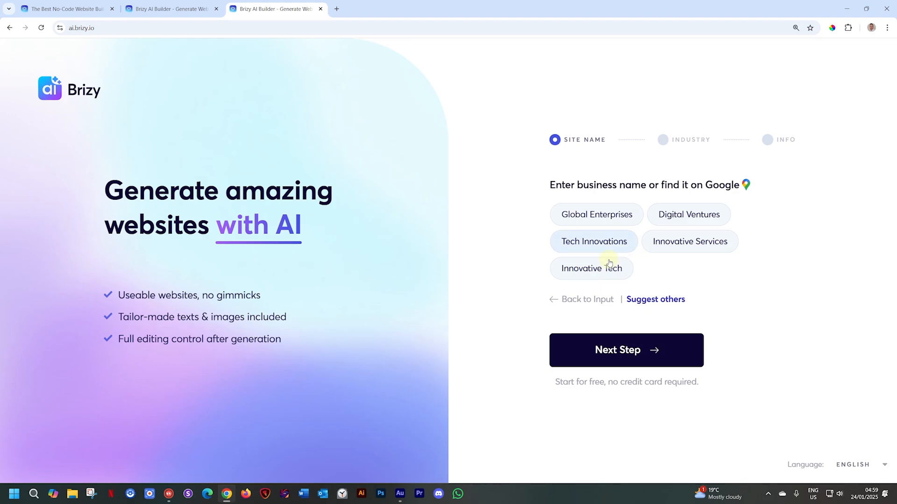
pyautogui.click(593, 300)
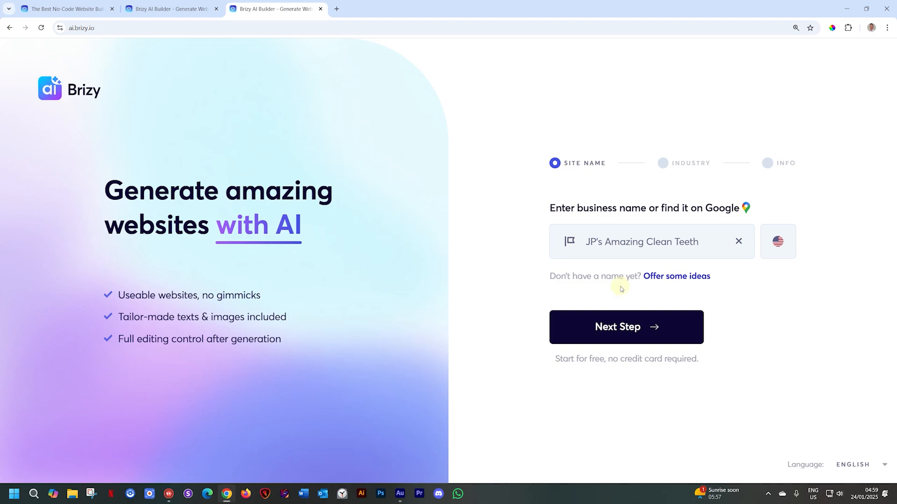
pyautogui.click(623, 324)
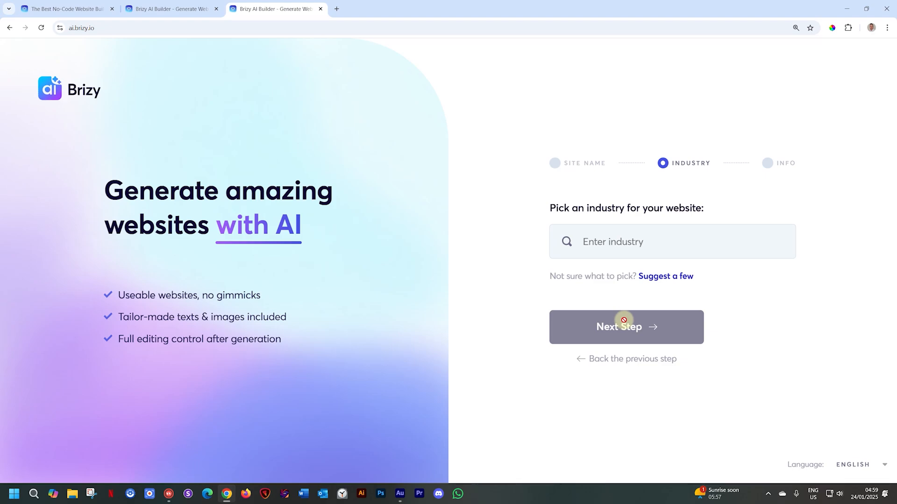
# - Look through the available industries and choose Dentist as the website's industry
pyautogui.click(611, 243)
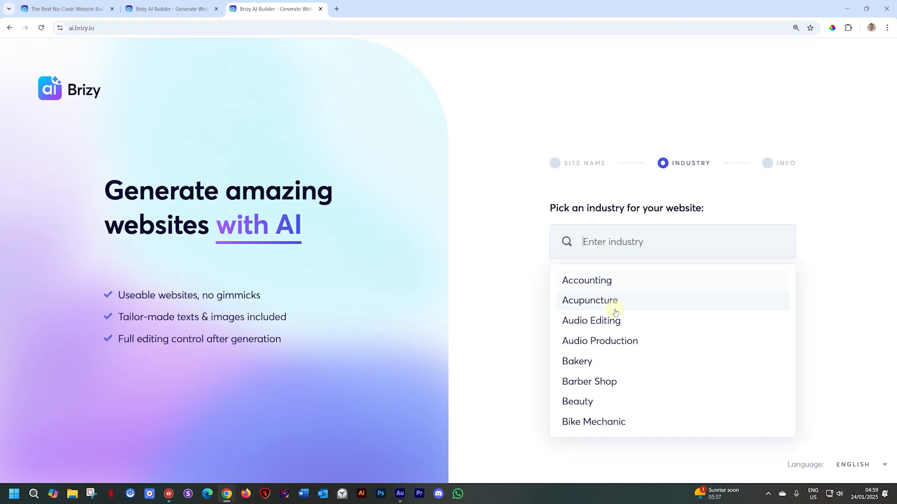
pyautogui.scroll(-3, 614, 304)
pyautogui.scroll(-12, 615, 312)
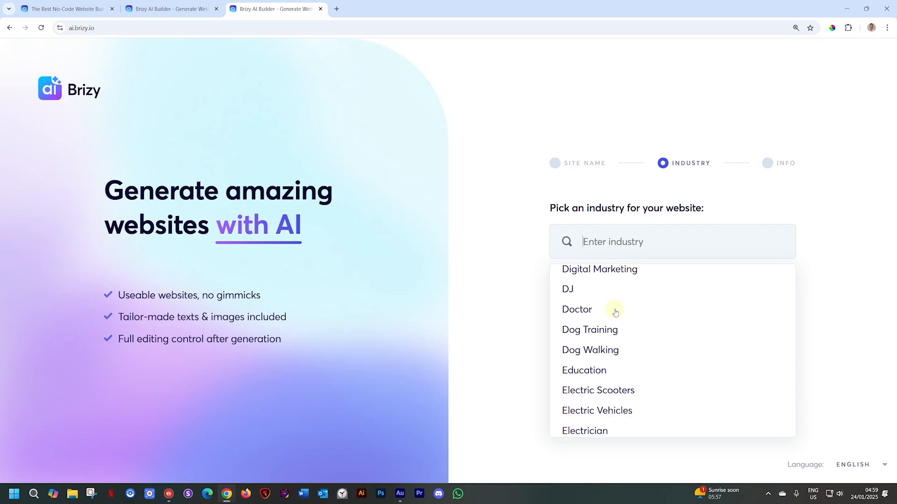
pyautogui.scroll(-10, 615, 313)
pyautogui.scroll(4, 616, 313)
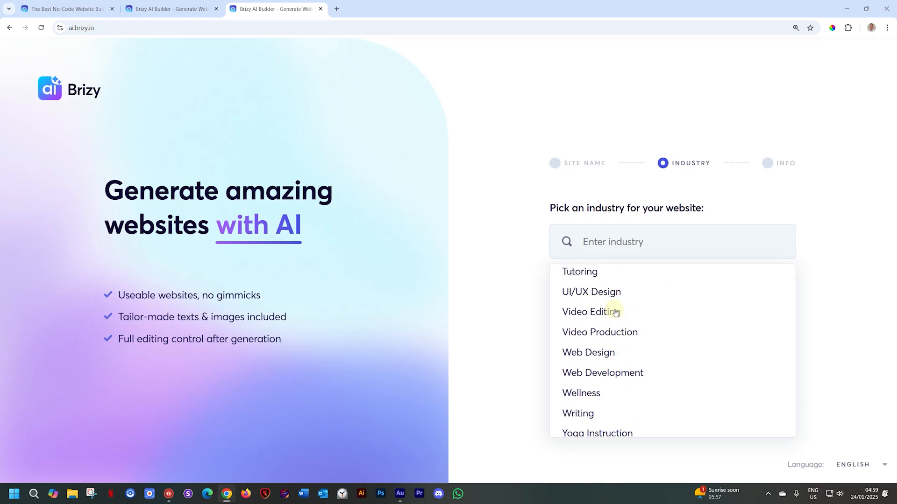
pyautogui.scroll(15, 615, 313)
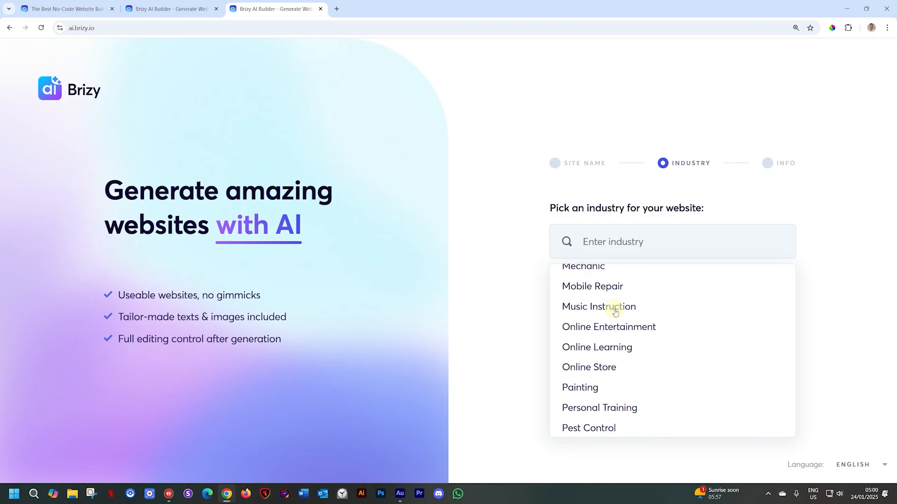
pyautogui.scroll(15, 614, 310)
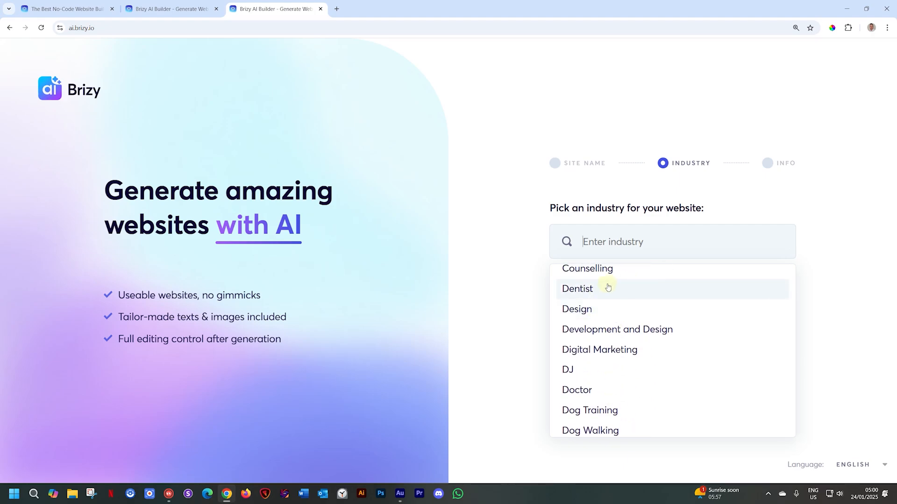
pyautogui.click(615, 243)
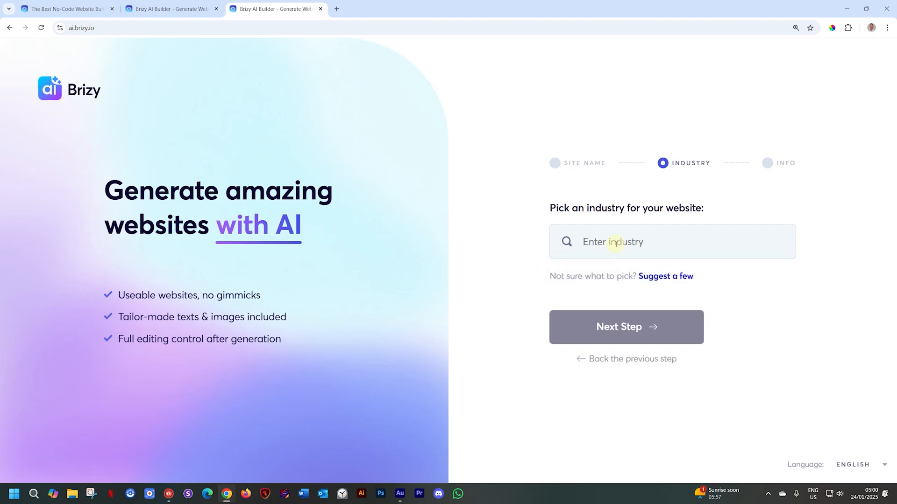
pyautogui.write('dentist')
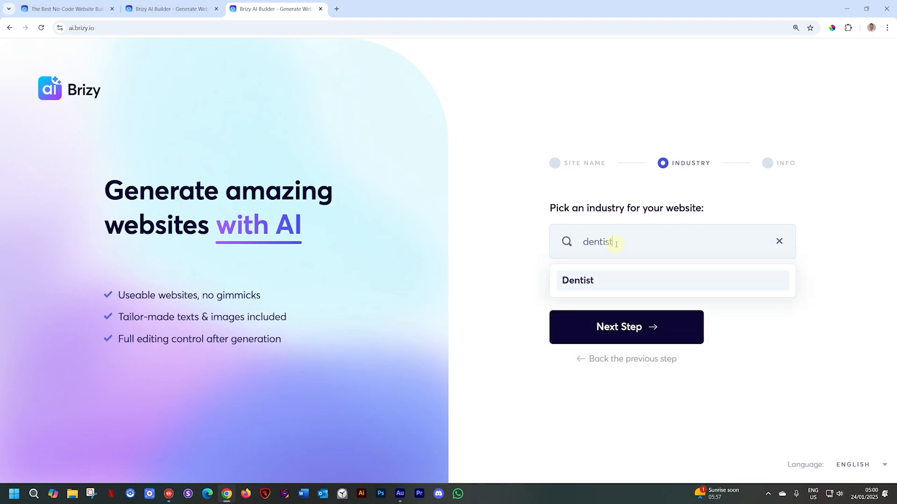
pyautogui.click(593, 278)
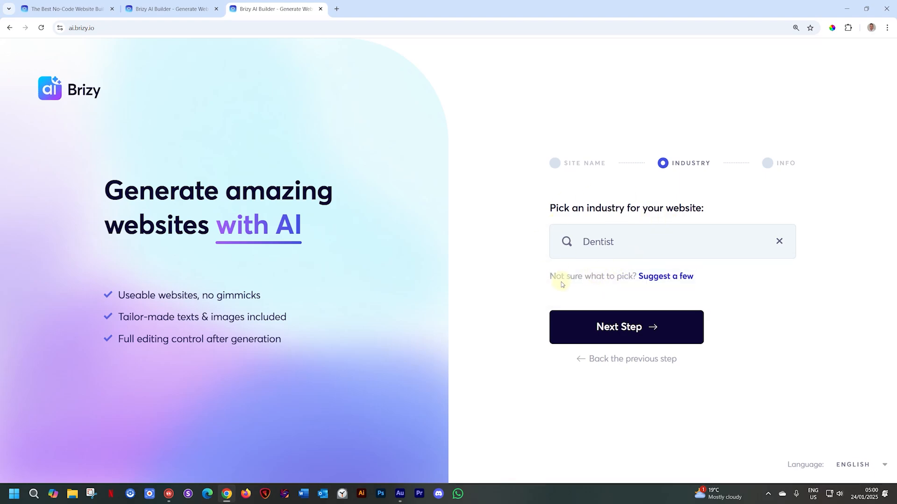
# - Check the suggested industries, return to the Dentist entry and continue to the business info stage
pyautogui.click(650, 279)
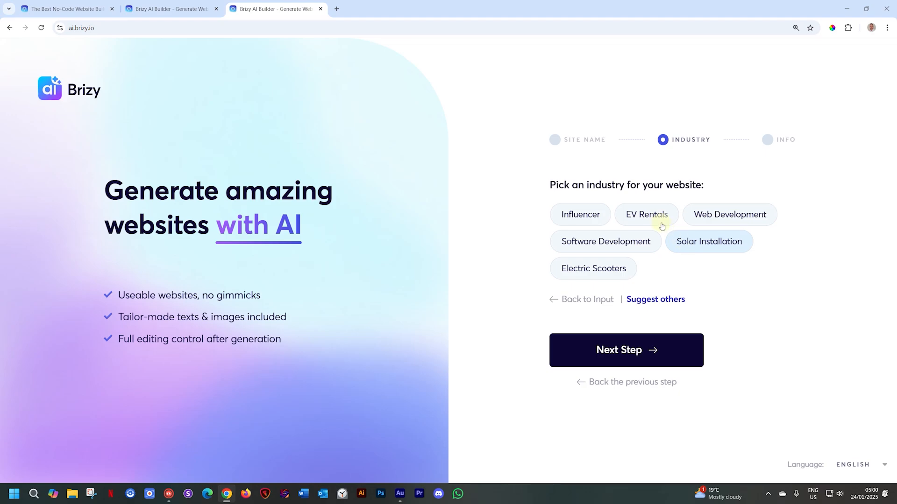
pyautogui.click(604, 301)
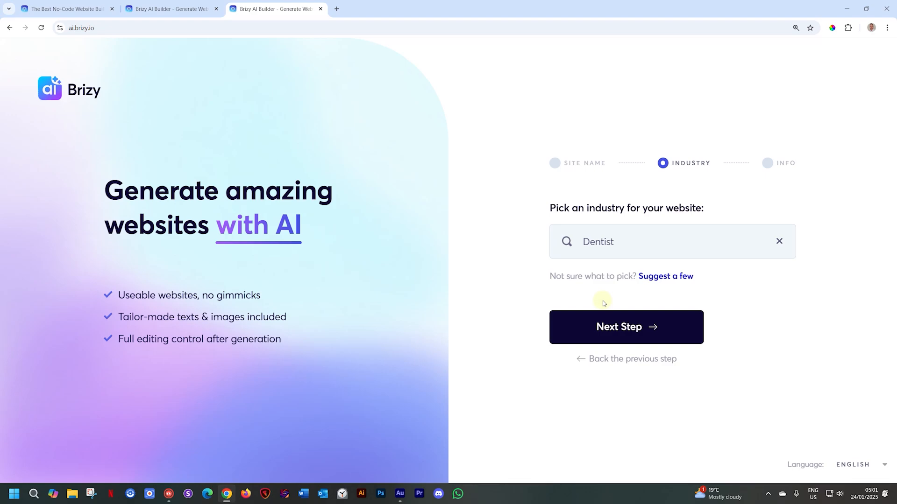
pyautogui.click(607, 330)
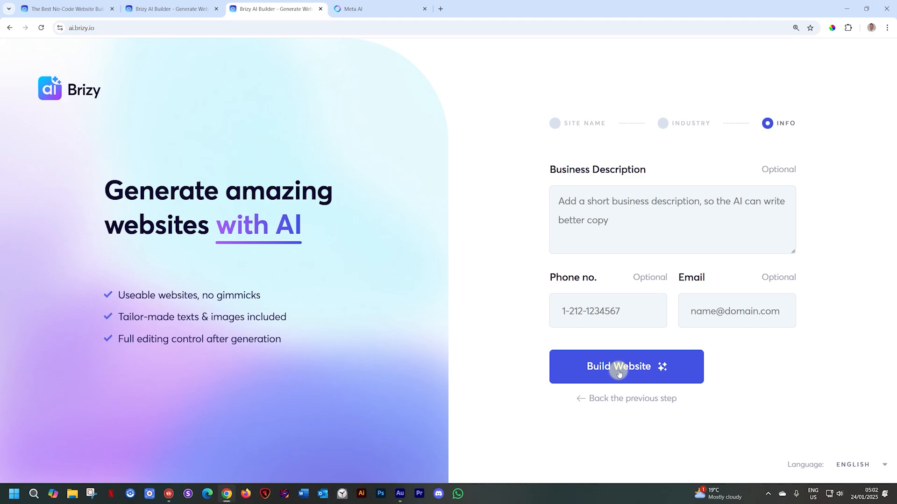
# - Switch to Meta AI and copy the entire teeth whitening promotion from its reply
pyautogui.click(406, 9)
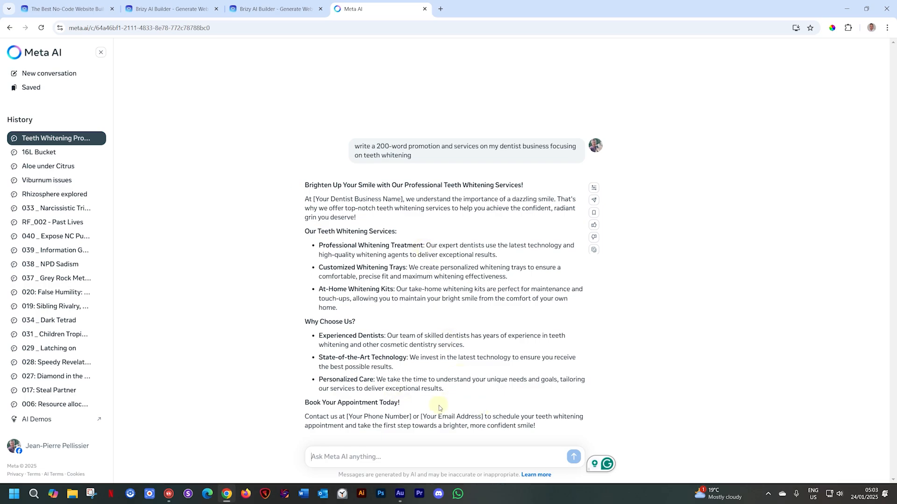
pyautogui.moveTo(551, 429)
pyautogui.mouseDown()
pyautogui.moveTo(380, 254)
pyautogui.moveTo(305, 199)
pyautogui.moveTo(301, 185)
pyautogui.moveTo(334, 185)
pyautogui.moveTo(444, 372)
pyautogui.moveTo(516, 426)
pyautogui.moveTo(537, 425)
pyautogui.mouseUp()
pyautogui.rightClick(334, 184)
pyautogui.click(304, 184)
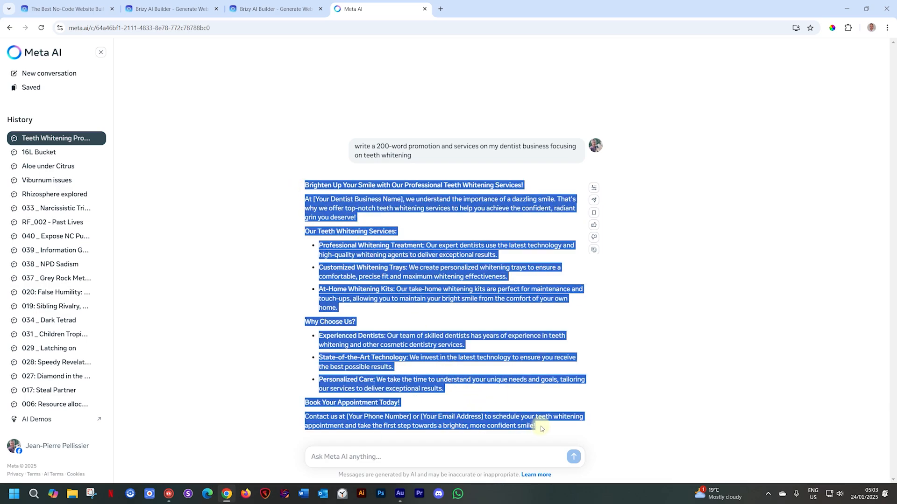
pyautogui.rightClick(437, 258)
pyautogui.click(472, 270)
# - Return to the Brizy AI builder and paste the copied promotion as the Business Description
pyautogui.click(289, 8)
pyautogui.click(610, 205)
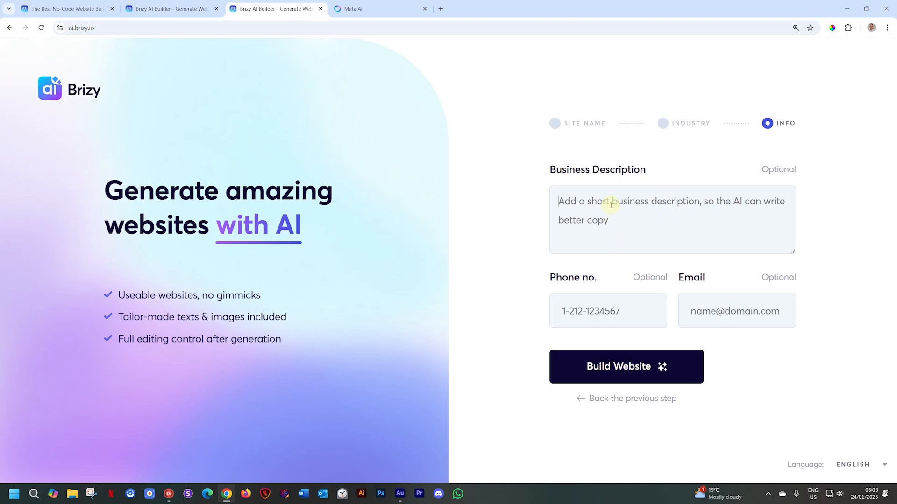
pyautogui.hotkey('ctrl', 'v')
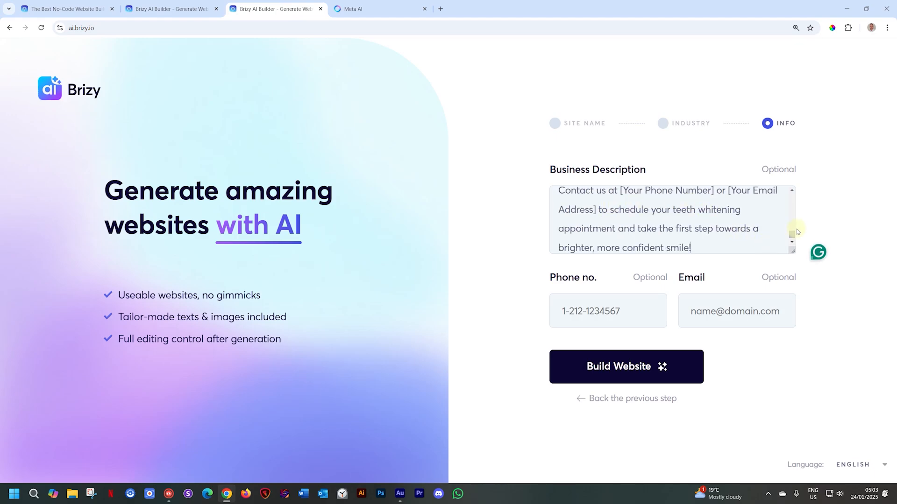
pyautogui.moveTo(792, 235)
pyautogui.mouseDown()
pyautogui.moveTo(790, 194)
pyautogui.moveTo(791, 235)
pyautogui.mouseUp()
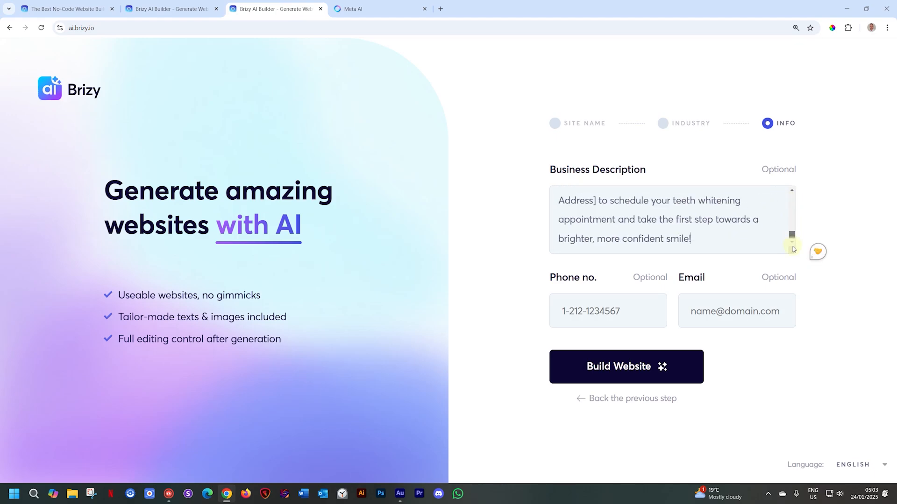
# - Fill in the business's phone number and email address, and build the website
pyautogui.click(648, 314)
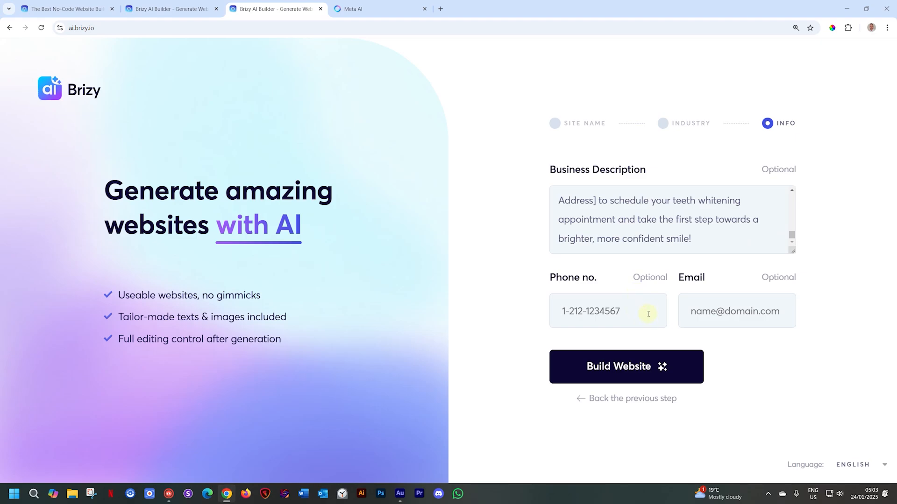
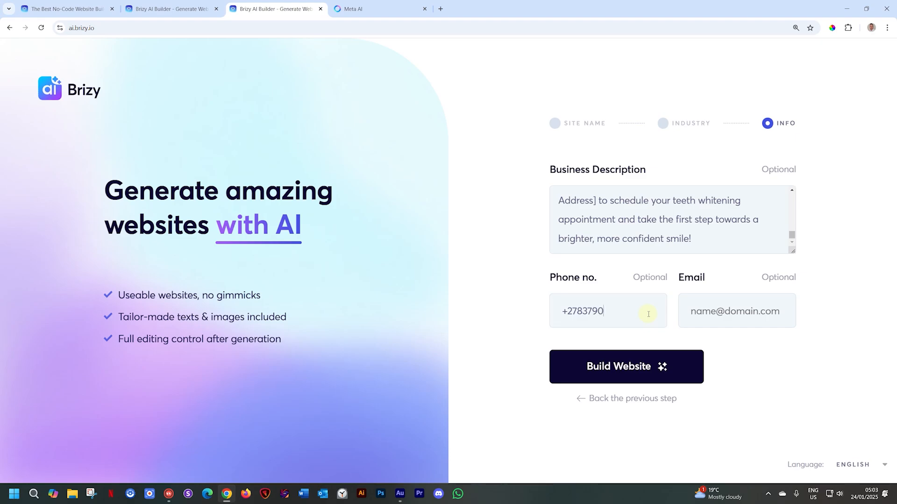
pyautogui.click(686, 312)
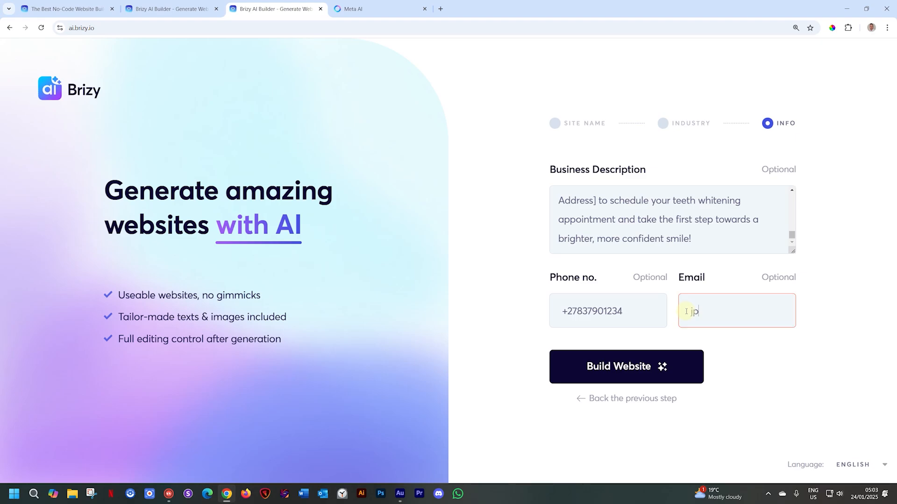
pyautogui.click(649, 372)
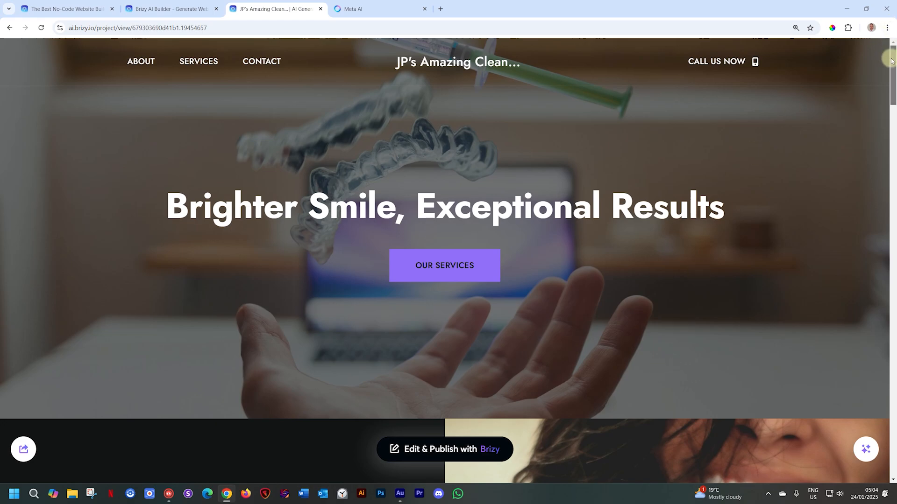
# - Look over the generated JP's Amazing Clean Teeth website
pyautogui.moveTo(891, 61)
pyautogui.mouseDown()
pyautogui.moveTo(893, 439)
pyautogui.moveTo(893, 56)
pyautogui.mouseUp()
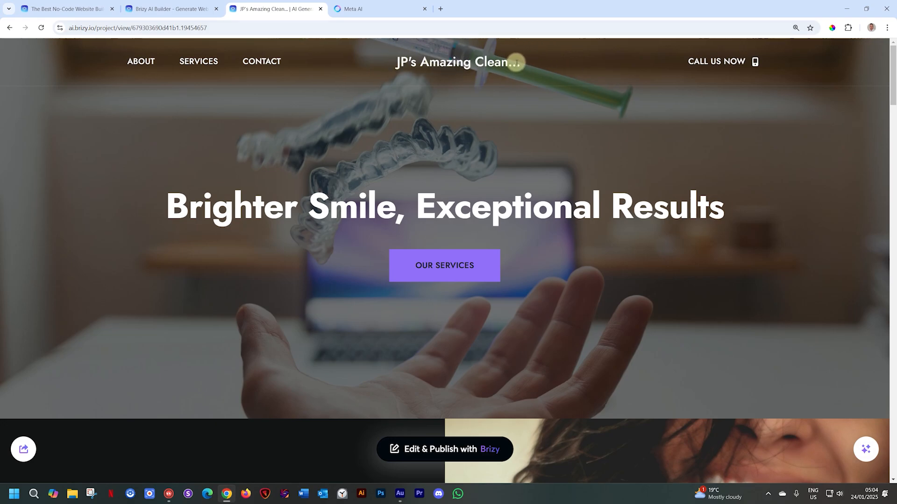
# - Examine the generated site's hero banner, customized whitening, Our Services, About and Features sections
pyautogui.moveTo(558, 112)
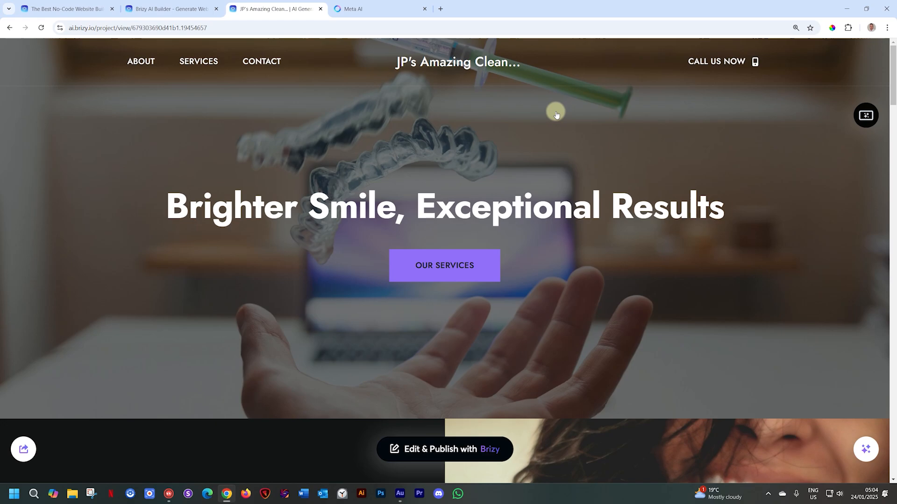
pyautogui.scroll(-1, 556, 117)
pyautogui.scroll(1, 554, 124)
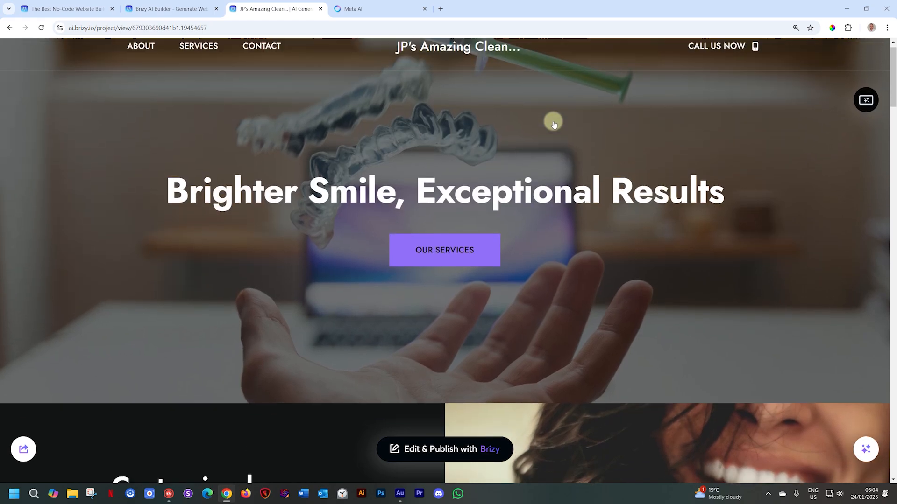
pyautogui.scroll(-2, 554, 122)
pyautogui.scroll(-4, 553, 122)
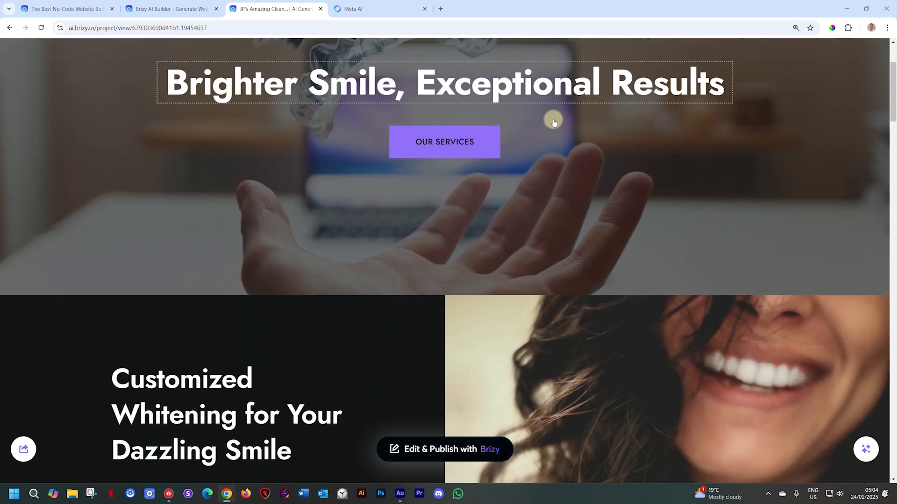
pyautogui.scroll(-12, 553, 123)
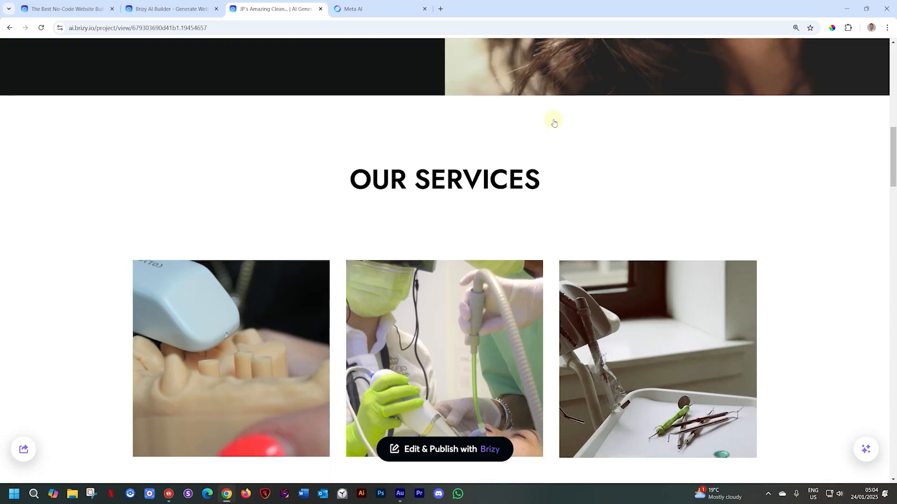
pyautogui.scroll(-2, 554, 122)
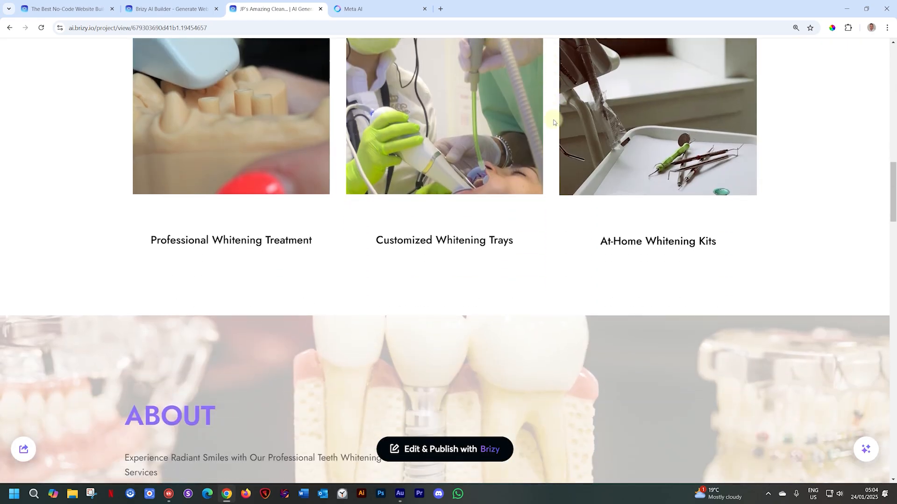
pyautogui.scroll(-5, 553, 119)
pyautogui.scroll(-7, 552, 118)
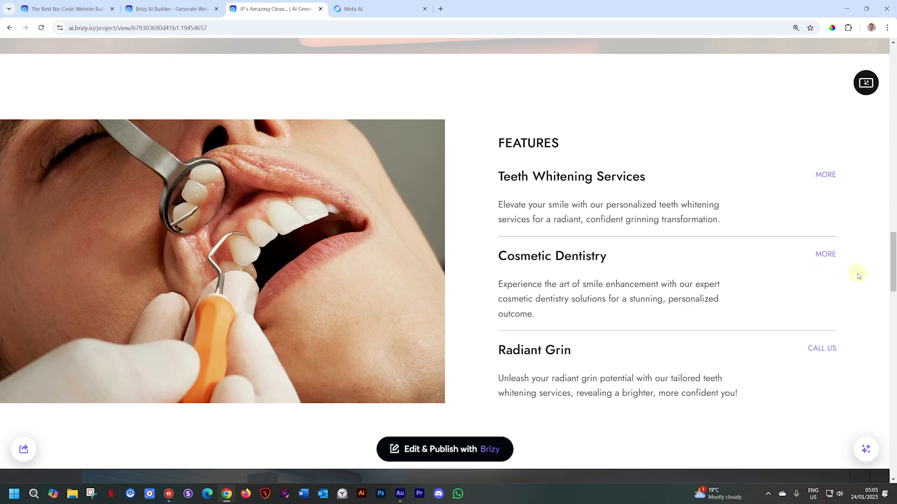
# - Review the client testimonial, Location & Info map, Get in Touch form and contact details through to the end of the page
pyautogui.click(888, 339)
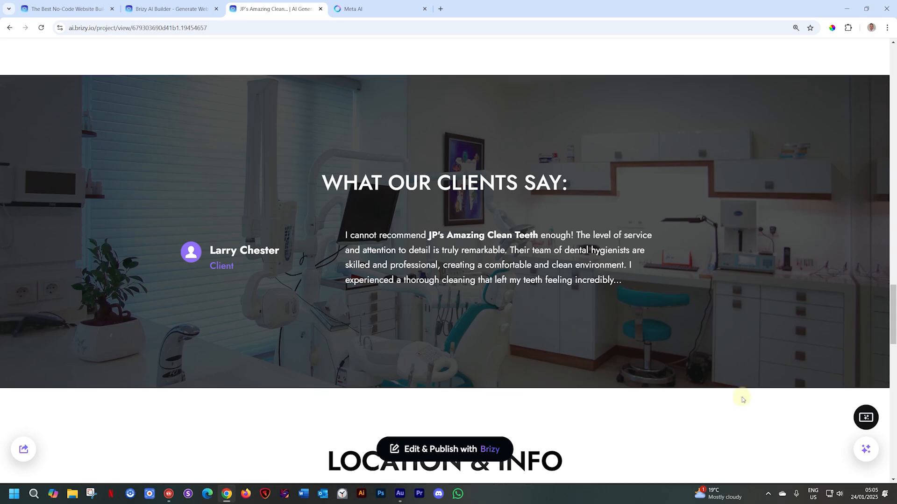
pyautogui.scroll(-7, 741, 397)
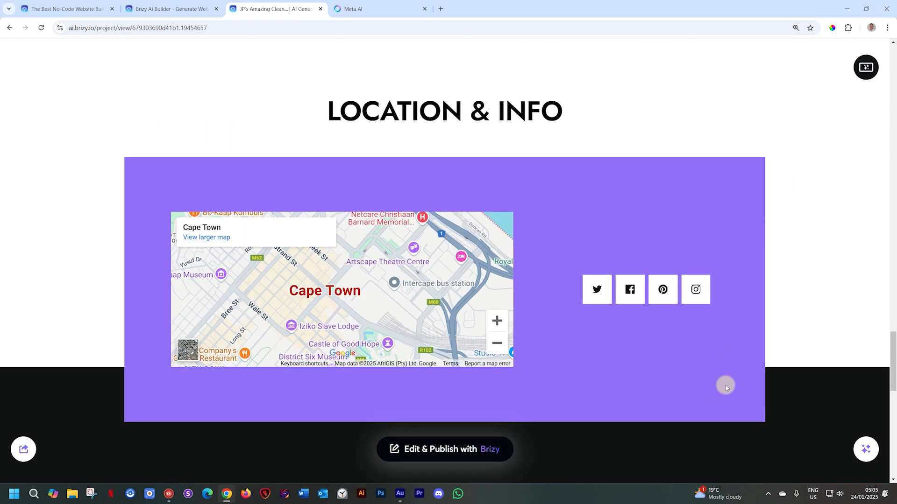
pyautogui.scroll(-7, 726, 388)
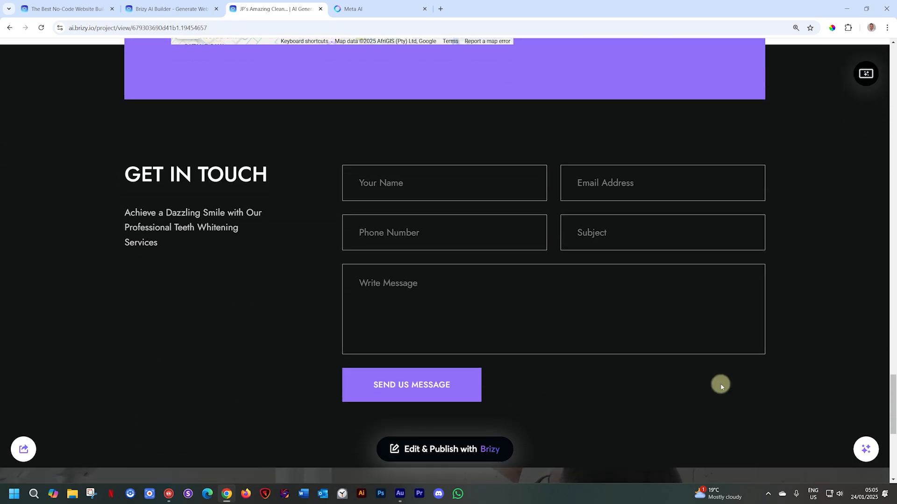
pyautogui.scroll(-5, 720, 385)
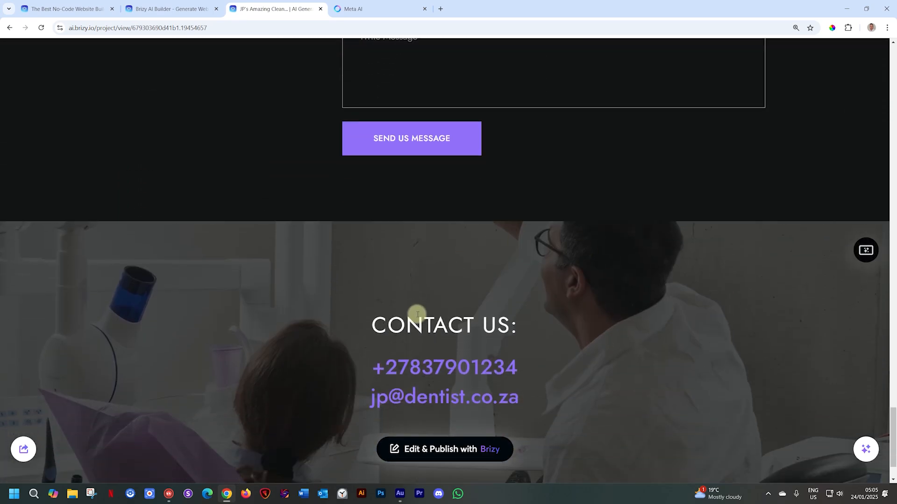
pyautogui.scroll(-2, 411, 315)
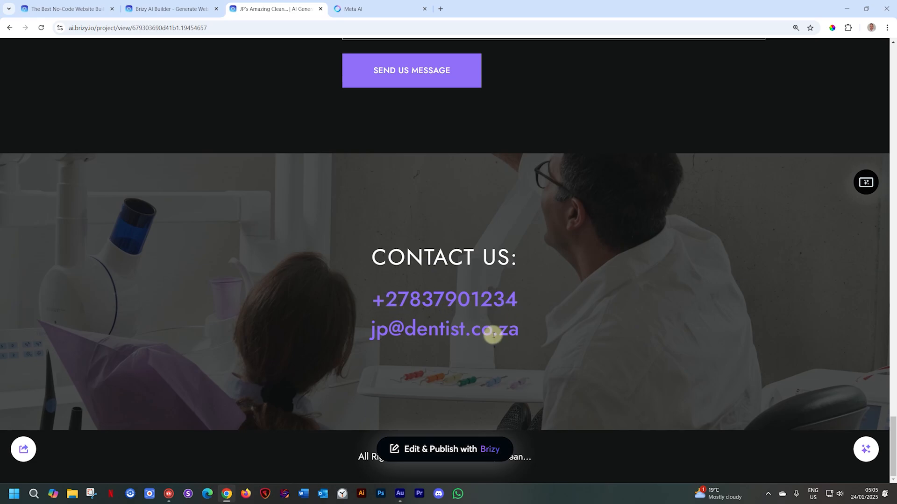
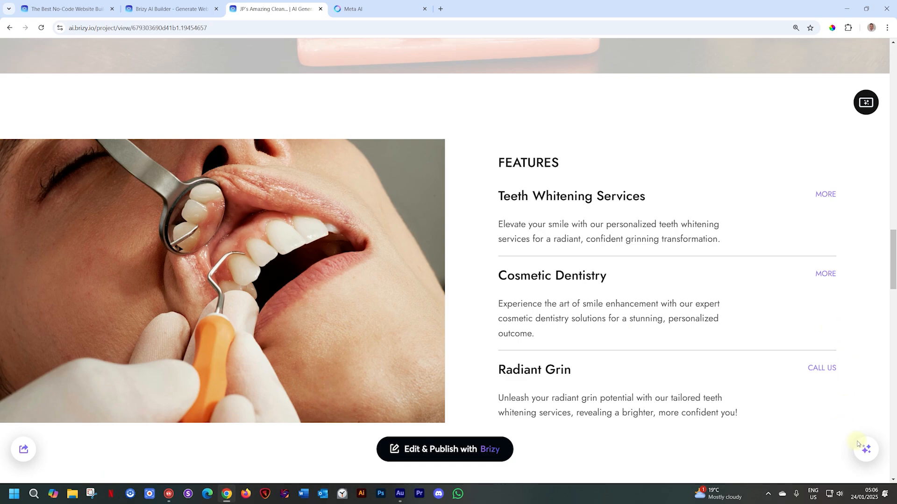
# - Regenerate the whole website's titles and texts and check the new wording down to the Features section
pyautogui.click(864, 447)
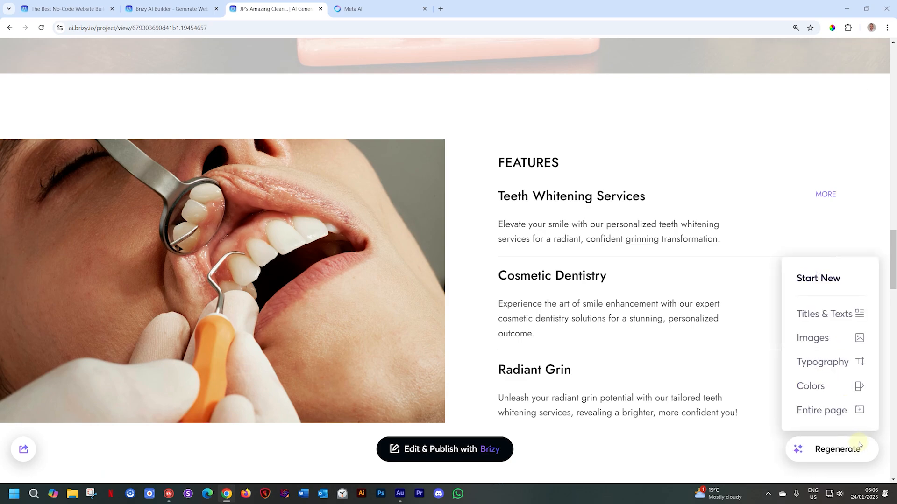
pyautogui.click(838, 313)
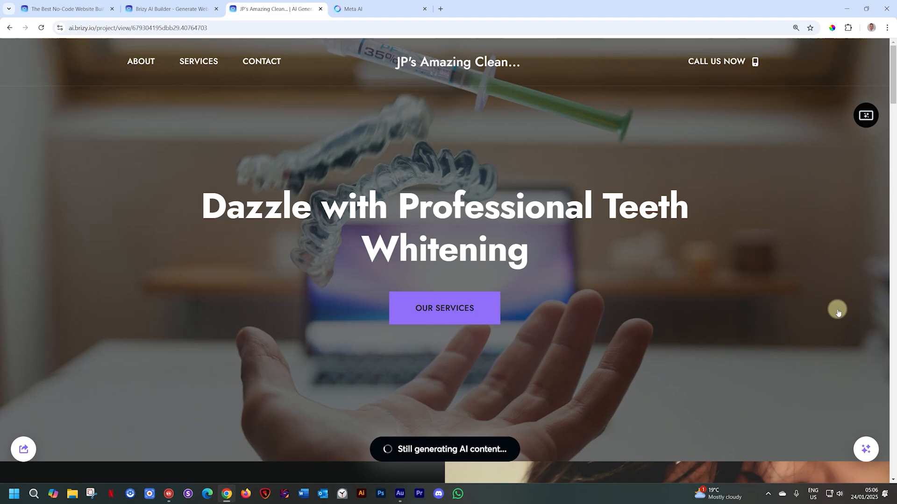
pyautogui.scroll(-5, 626, 269)
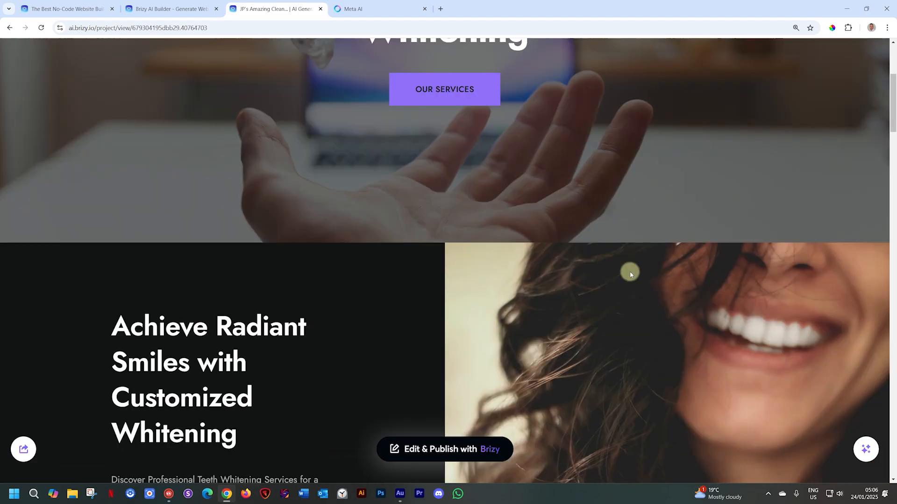
pyautogui.scroll(-20, 630, 275)
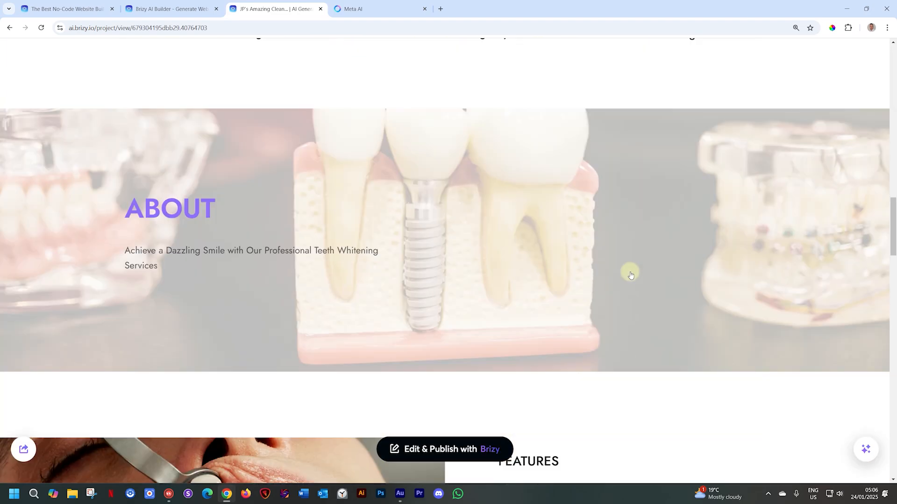
pyautogui.scroll(-6, 631, 275)
# - Regenerate the whole website's images and check the new pictures from the hero banner to the client testimonial section
pyautogui.moveTo(868, 458)
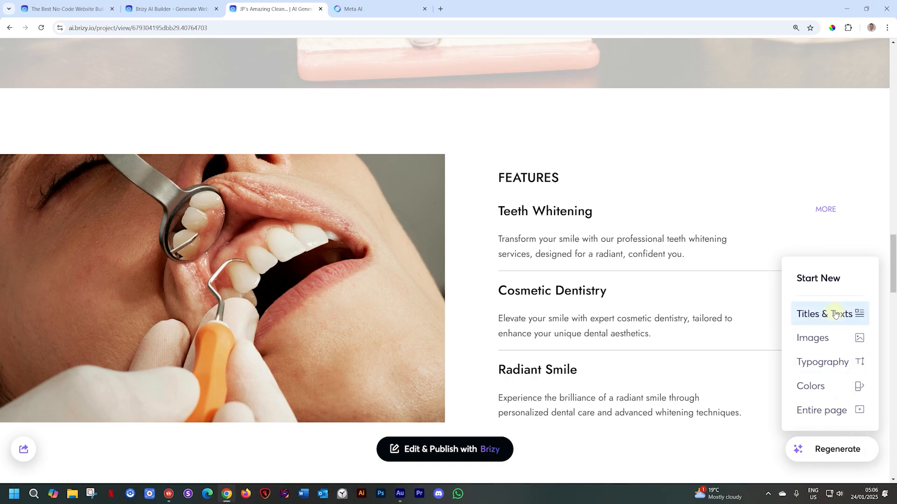
pyautogui.click(821, 340)
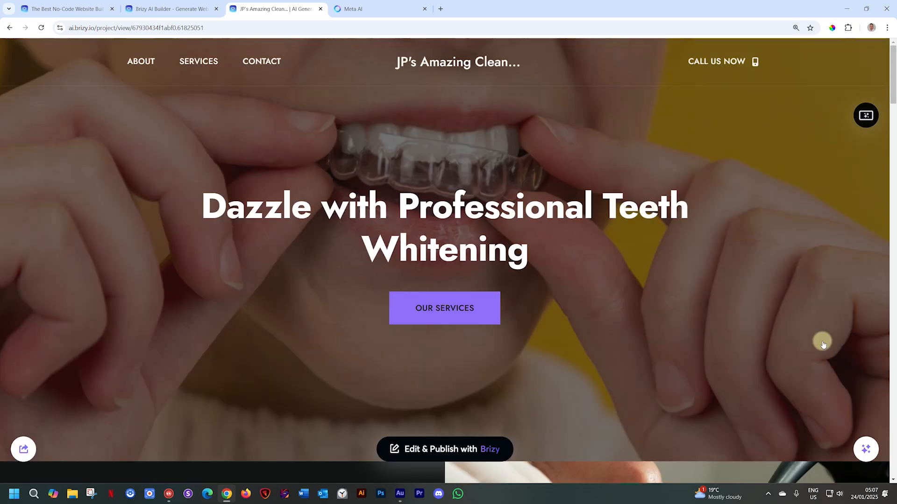
pyautogui.scroll(-10, 823, 345)
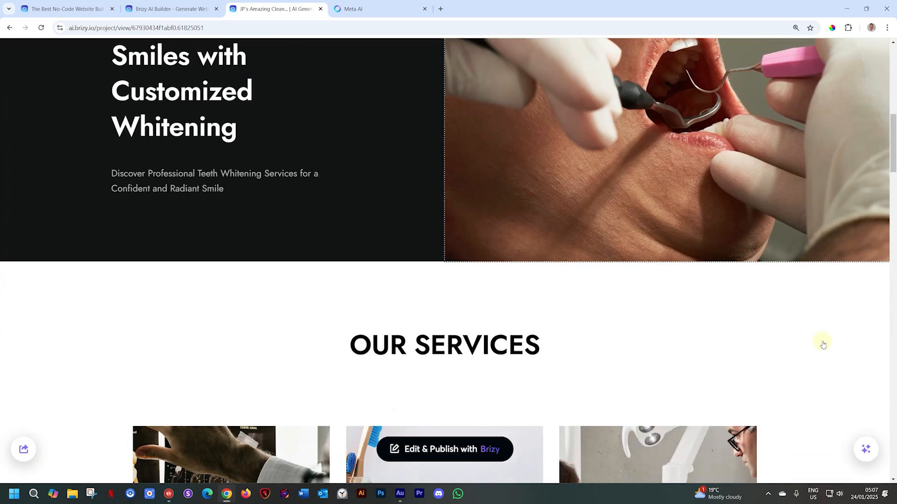
pyautogui.scroll(-10, 823, 345)
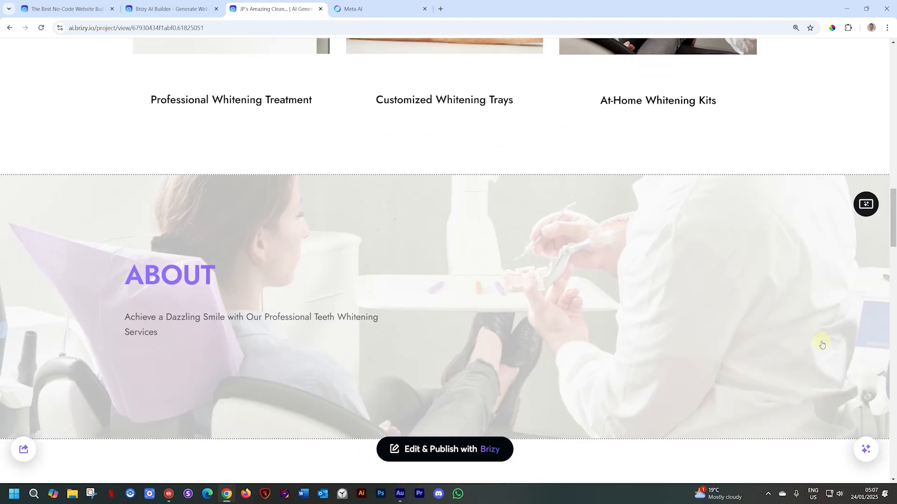
pyautogui.scroll(-10, 822, 345)
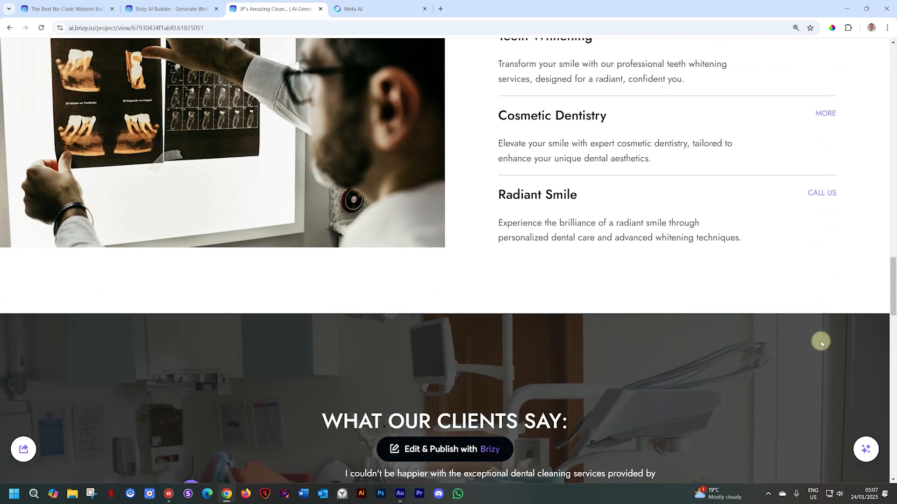
pyautogui.scroll(-3, 822, 344)
pyautogui.scroll(7, 817, 345)
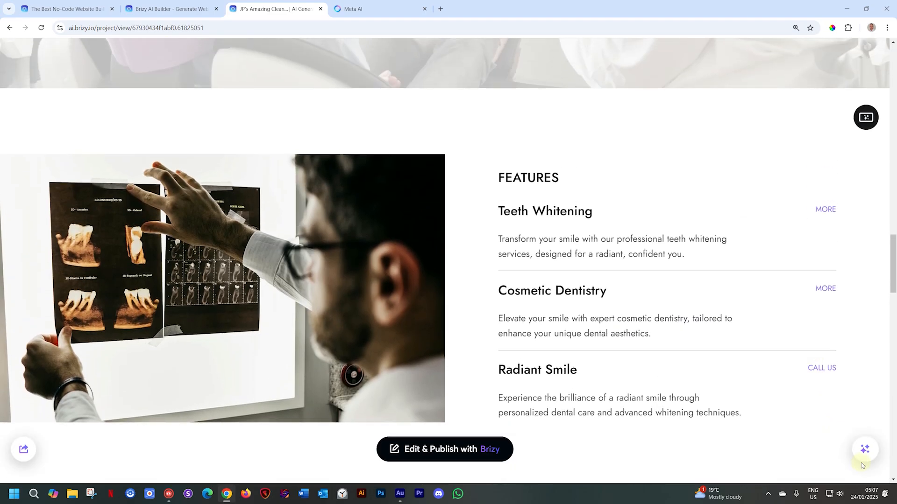
# - Regenerate the entire page with a new design
pyautogui.click(861, 452)
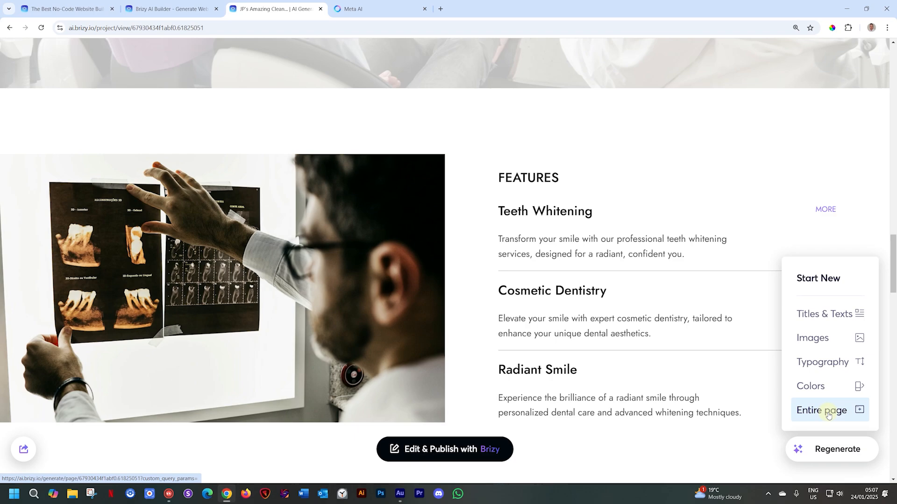
pyautogui.click(828, 415)
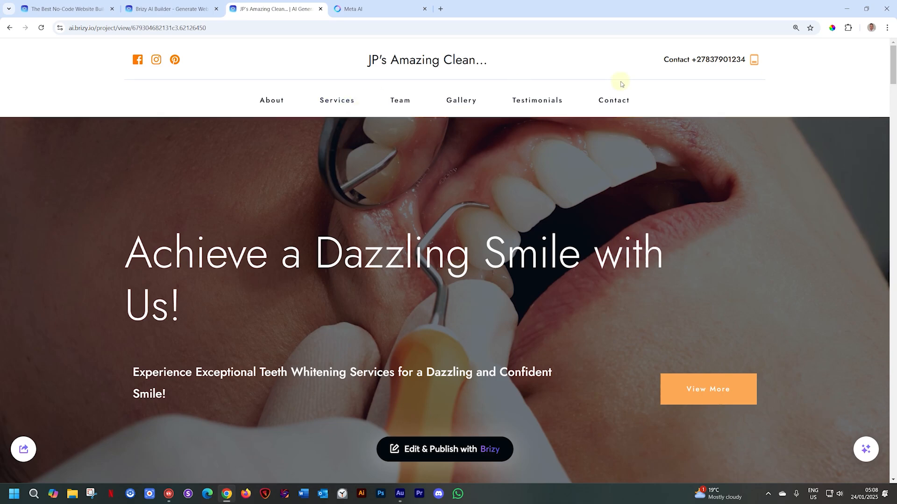
pyautogui.click(626, 113)
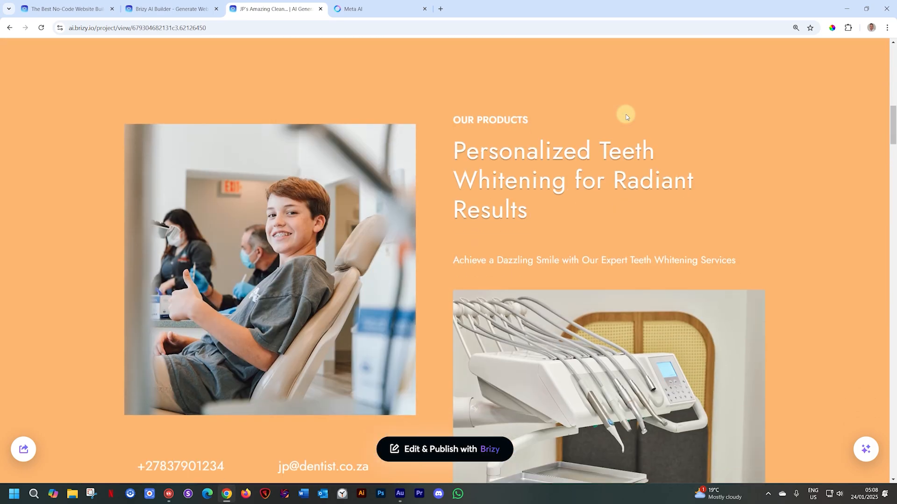
# - Review the redesigned page's products, services, image gallery, map, contact form, testimonials and footer, and return to the page's start
pyautogui.scroll(-8, 626, 117)
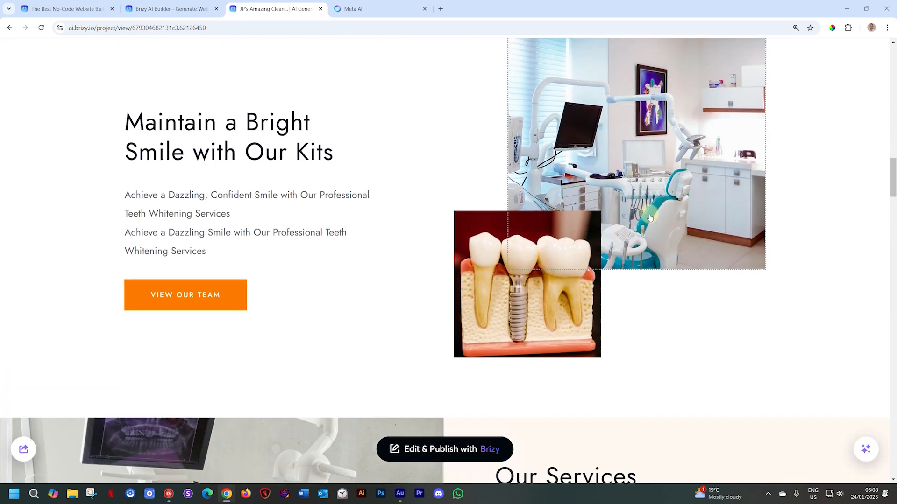
pyautogui.scroll(-5, 672, 206)
pyautogui.scroll(-17, 672, 205)
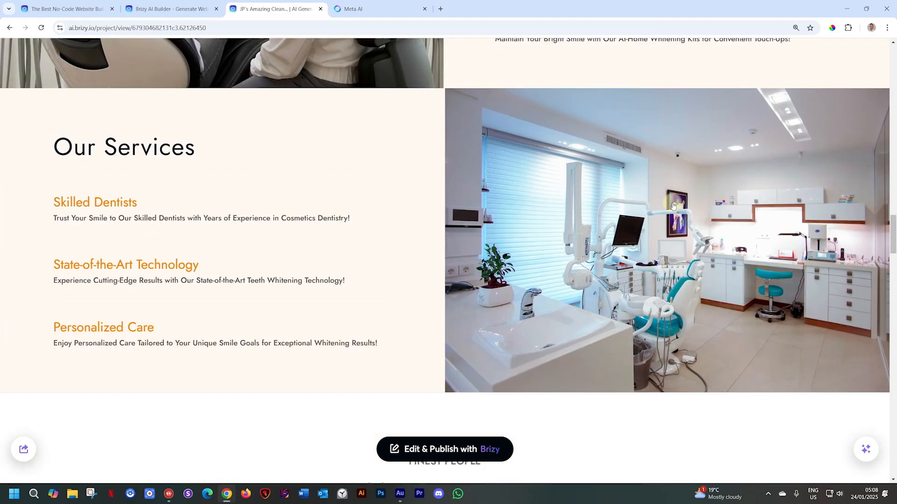
pyautogui.scroll(-12, 672, 204)
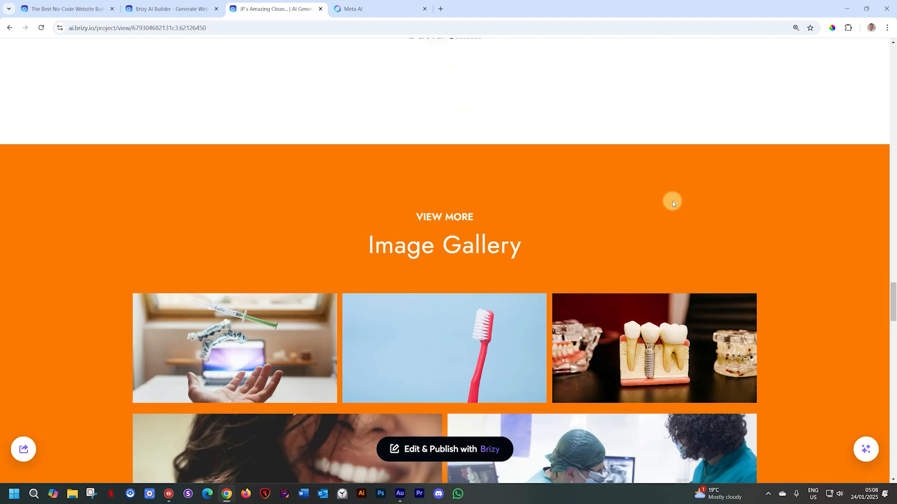
pyautogui.scroll(-18, 672, 205)
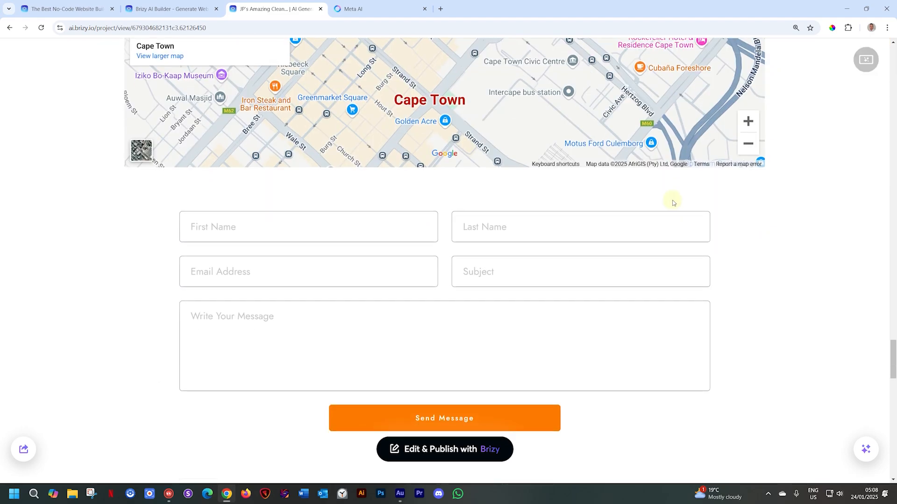
pyautogui.scroll(-5, 673, 204)
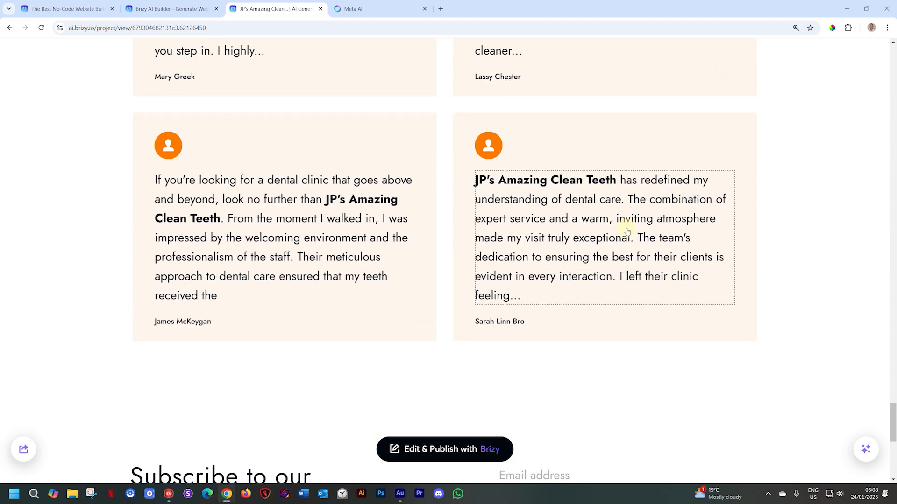
pyautogui.scroll(-5, 626, 231)
pyautogui.scroll(-3, 627, 229)
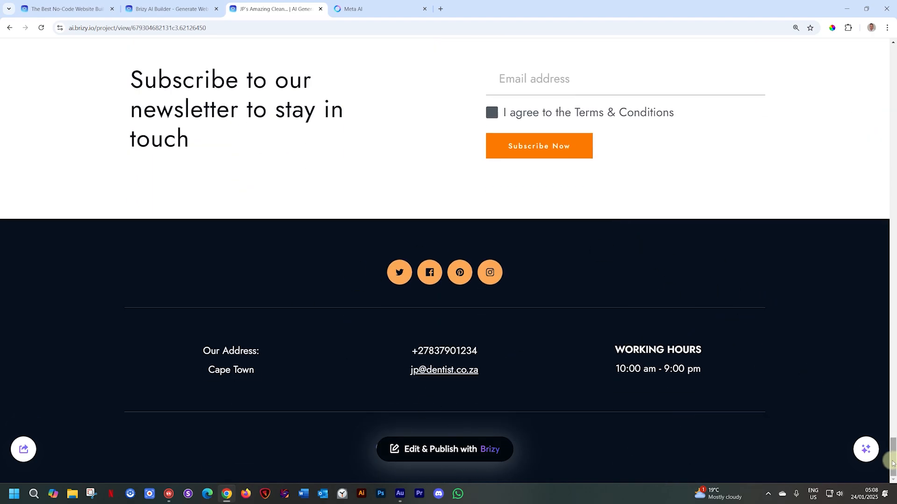
pyautogui.moveTo(892, 460); pyautogui.dragTo(877, 60)
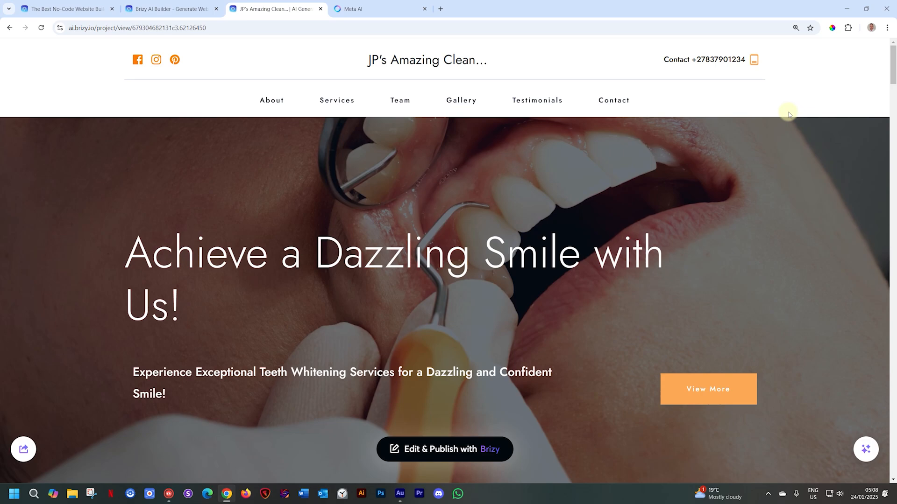
pyautogui.moveTo(800, 137)
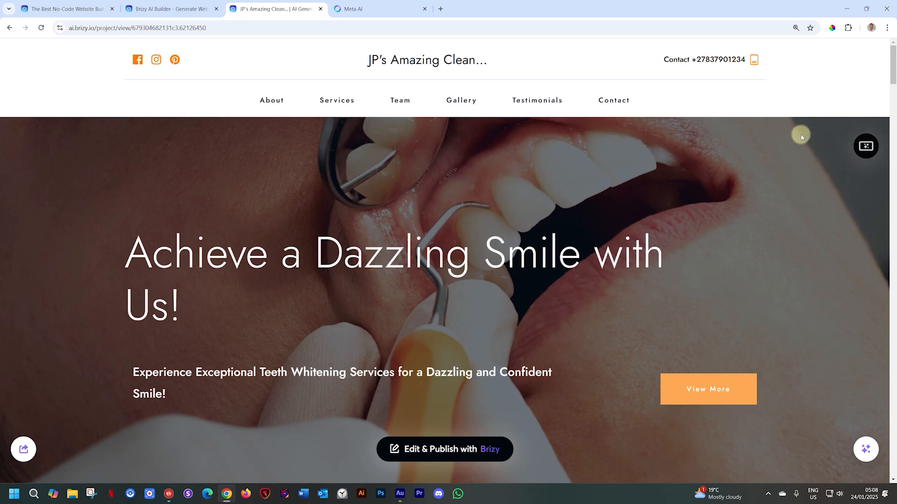
# - Examine the hero, client review and Our Products sections and the regeneration options offered for individual sections
pyautogui.scroll(-6, 801, 137)
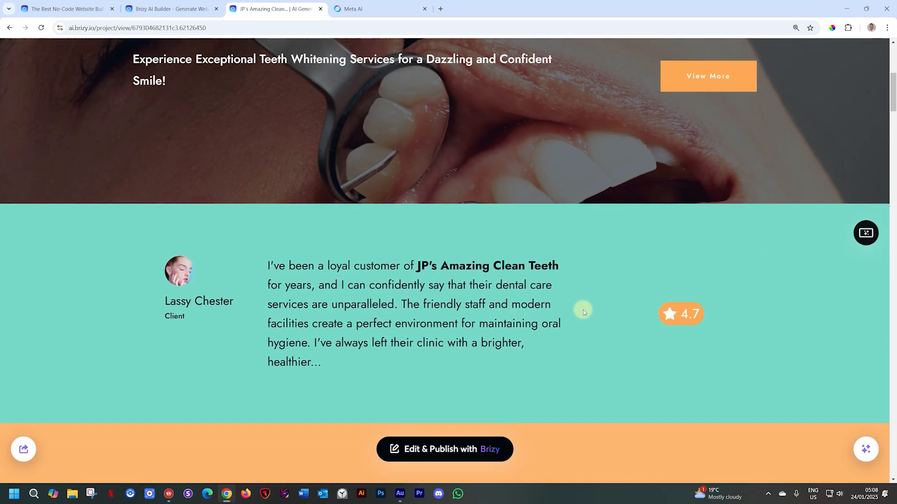
pyautogui.scroll(-7, 582, 310)
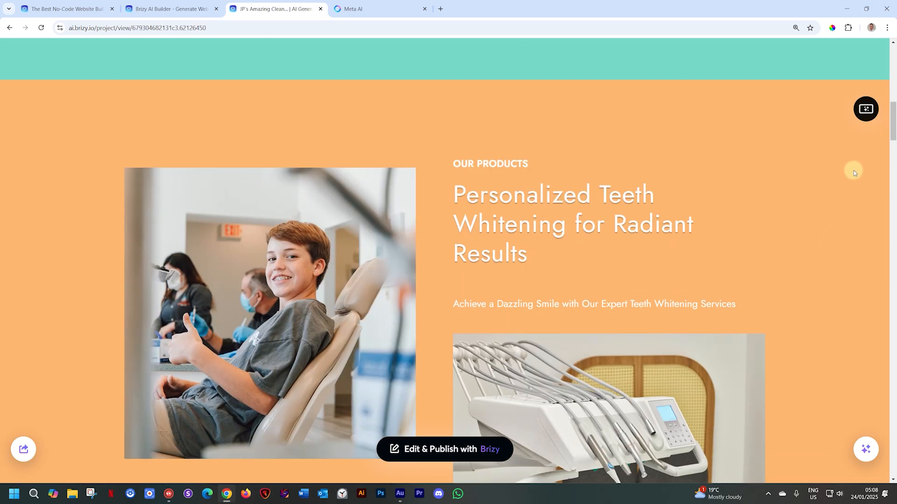
pyautogui.click(868, 117)
pyautogui.scroll(-10, 771, 142)
pyautogui.scroll(1, 826, 262)
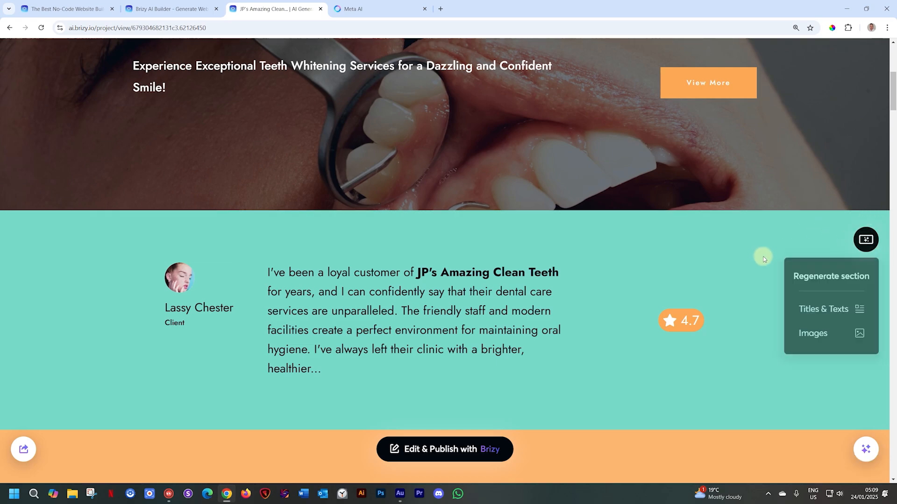
pyautogui.scroll(7, 762, 254)
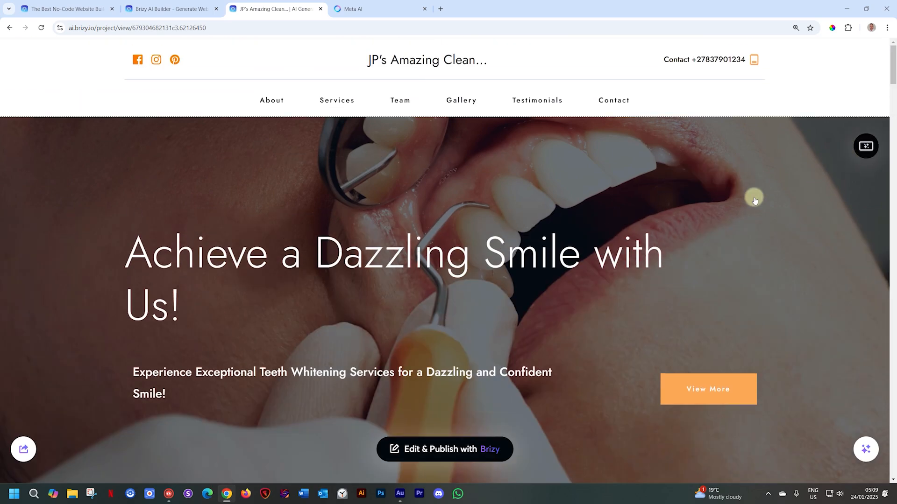
pyautogui.scroll(-5, 726, 210)
pyautogui.scroll(3, 699, 227)
pyautogui.scroll(1, 699, 228)
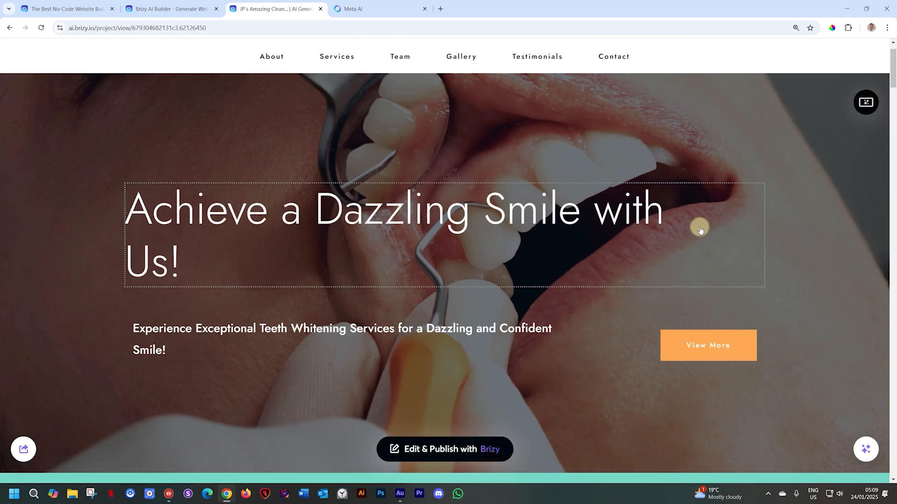
# - Regenerate only the hero section's titles and texts twice, checking the new wording after the first attempt
pyautogui.click(869, 105)
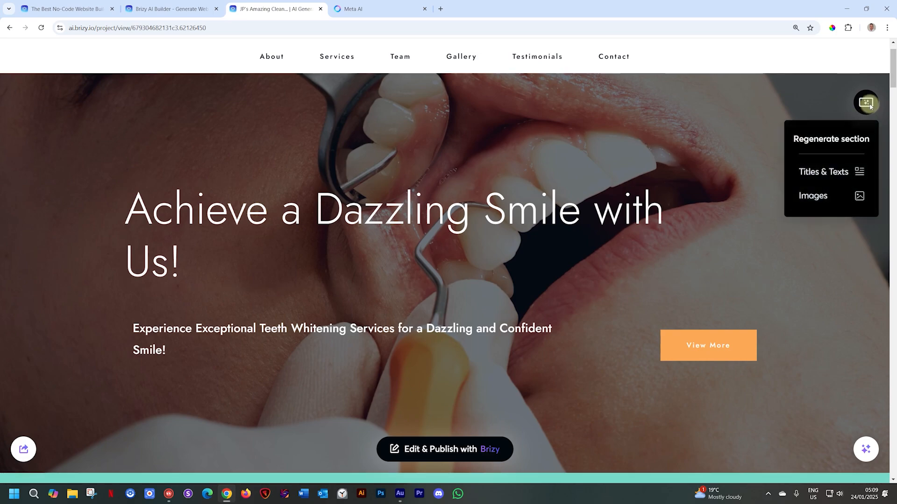
pyautogui.click(824, 175)
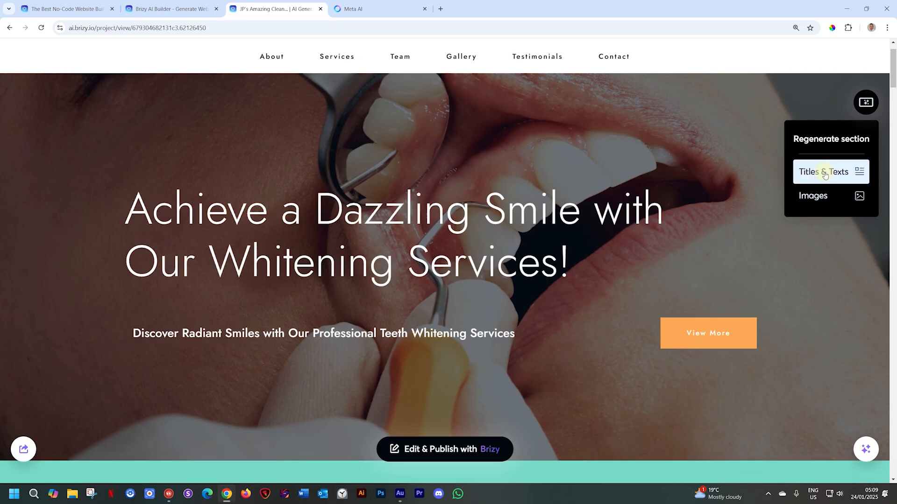
pyautogui.scroll(-6, 824, 174)
pyautogui.scroll(5, 822, 172)
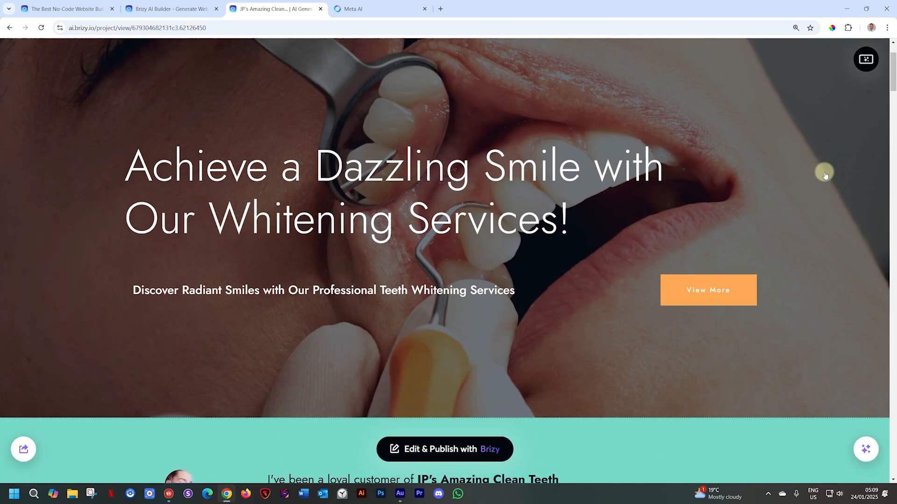
pyautogui.scroll(1, 825, 174)
pyautogui.click(867, 101)
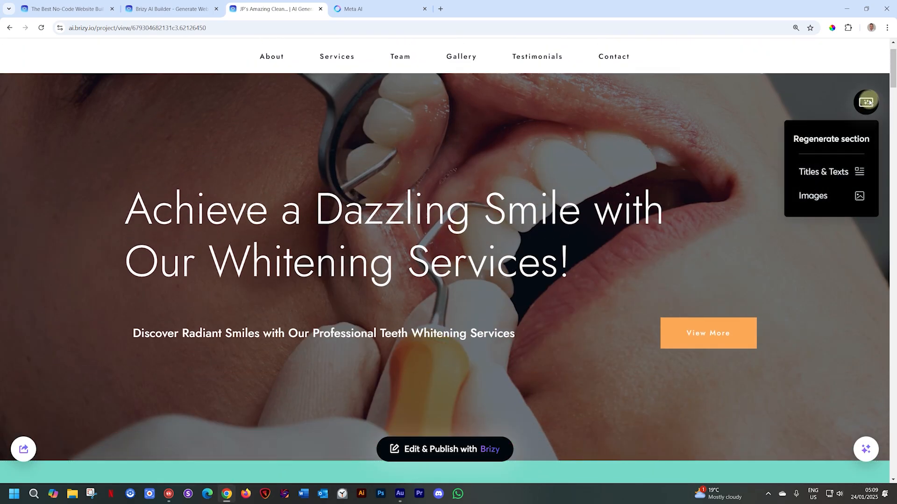
pyautogui.click(832, 171)
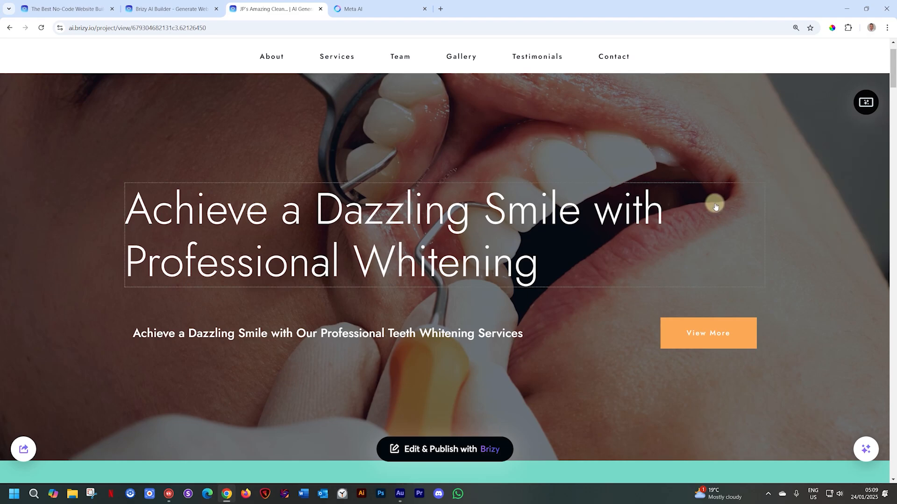
# - Regenerate only the images in the Our Products section
pyautogui.scroll(-5, 714, 205)
pyautogui.scroll(-10, 715, 206)
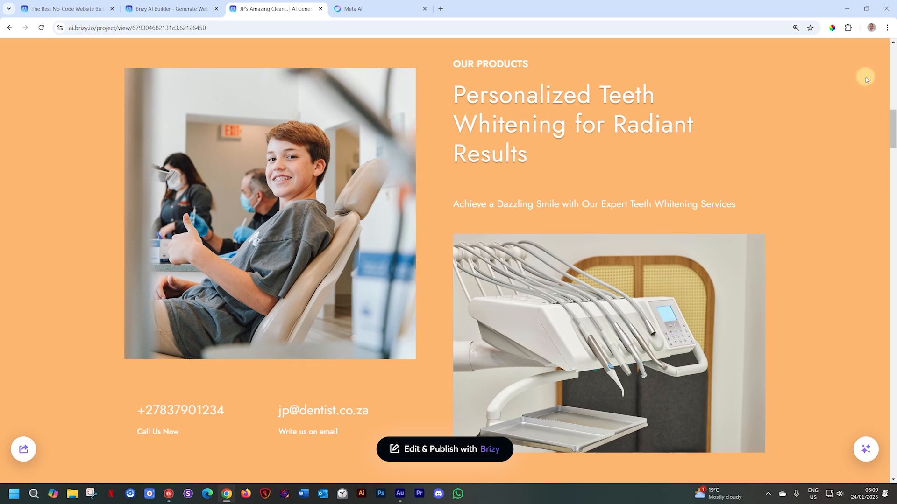
pyautogui.scroll(1, 865, 79)
pyautogui.moveTo(866, 53)
pyautogui.click(839, 147)
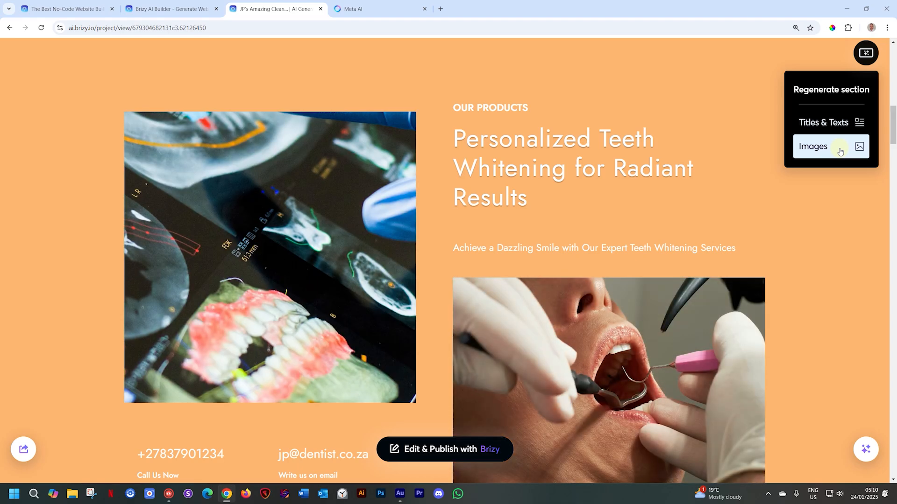
# - Set the browser's page zoom to 110%
pyautogui.hotkey('ctrl', '0')
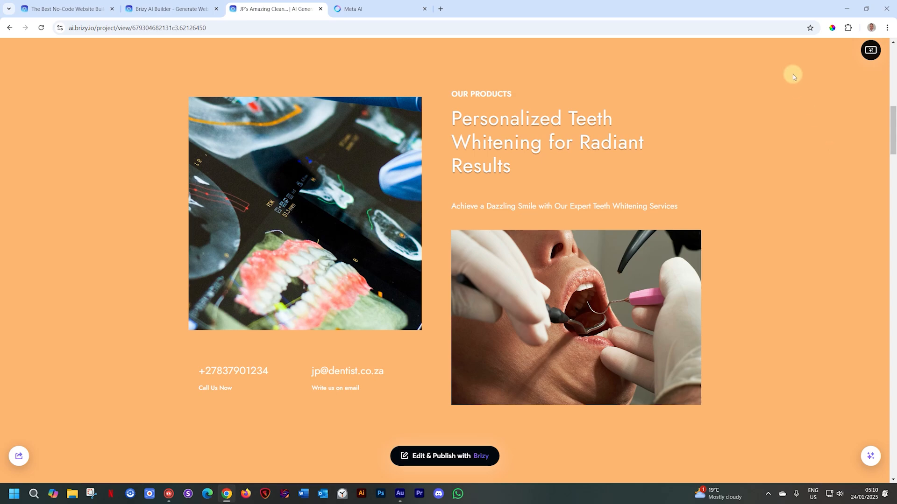
pyautogui.hotkey('ctrl', '+')
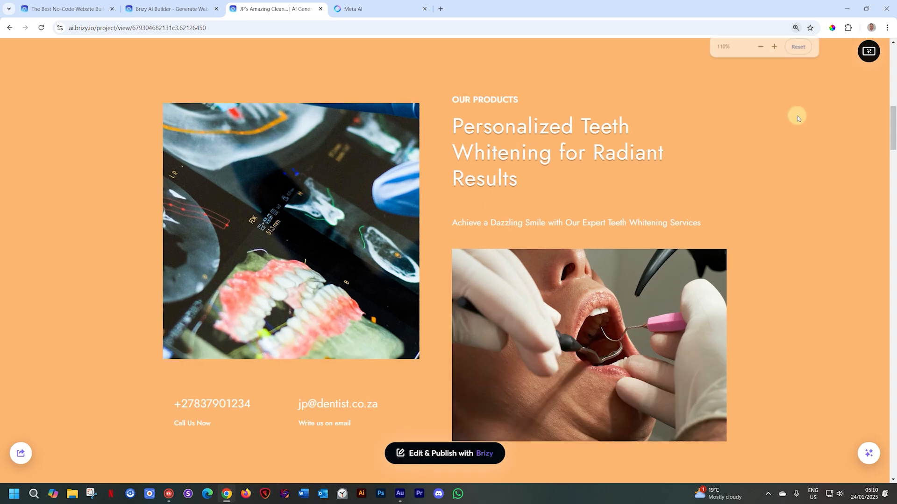
# - Regenerate the large heading in the Our Products section twice with AI
pyautogui.scroll(-1, 797, 115)
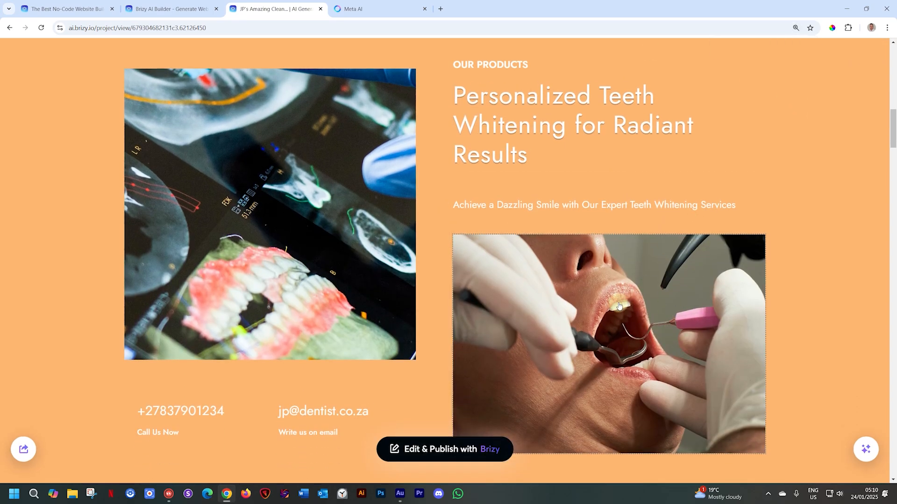
pyautogui.scroll(10, 613, 296)
pyautogui.scroll(-10, 619, 306)
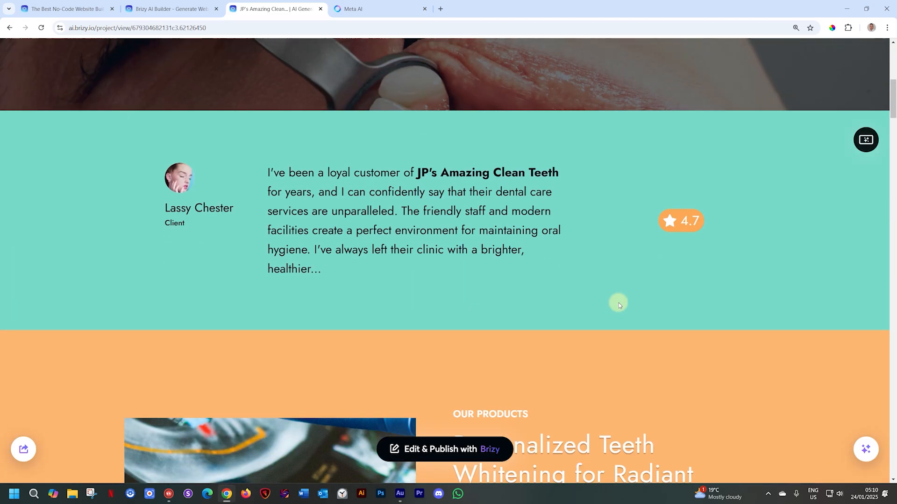
pyautogui.scroll(-2, 638, 310)
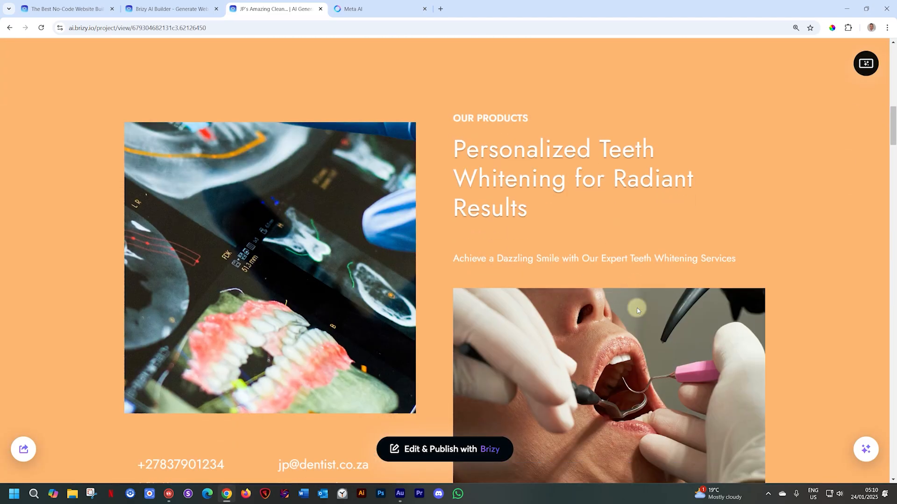
pyautogui.scroll(2, 784, 54)
pyautogui.scroll(-1, 783, 54)
pyautogui.scroll(-1, 784, 55)
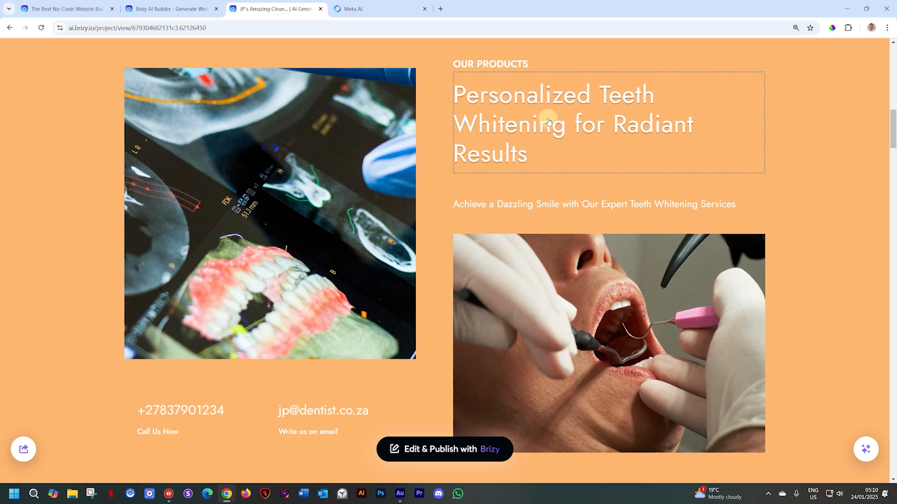
pyautogui.moveTo(545, 118)
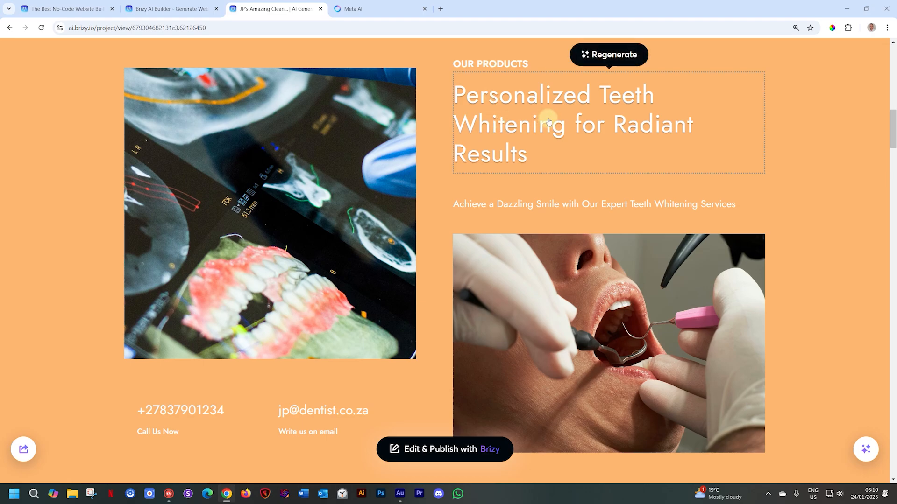
pyautogui.click(607, 54)
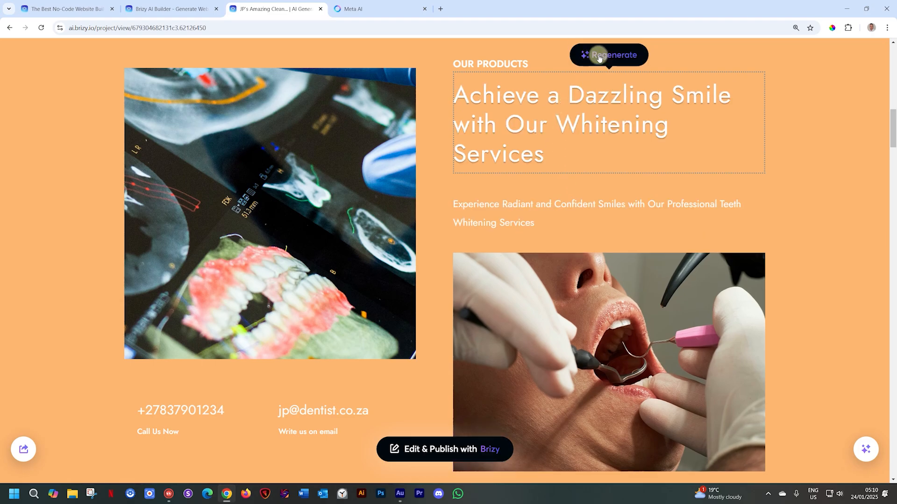
pyautogui.click(598, 55)
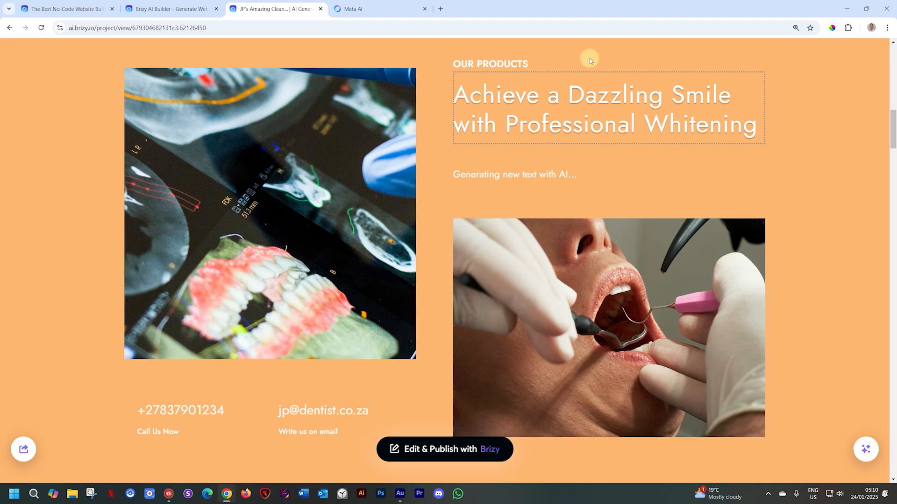
# - Regenerate only the image below the Our Products heading three times
pyautogui.moveTo(614, 319)
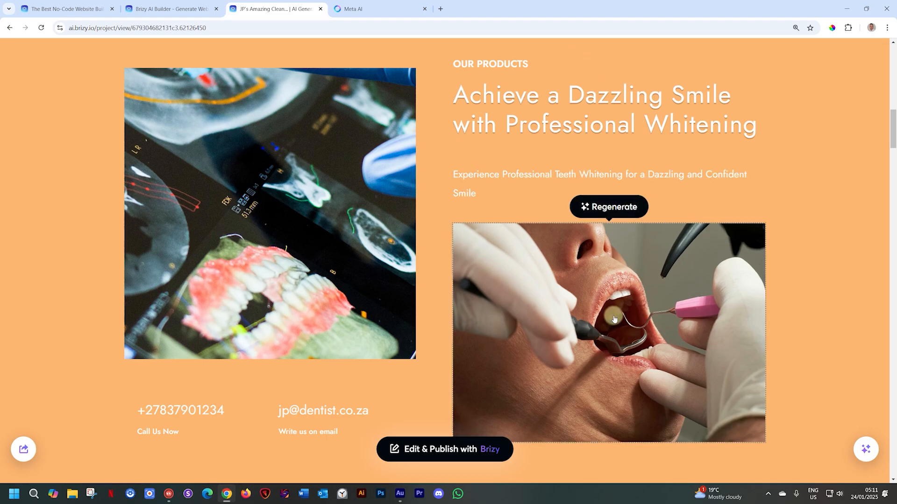
pyautogui.click(611, 202)
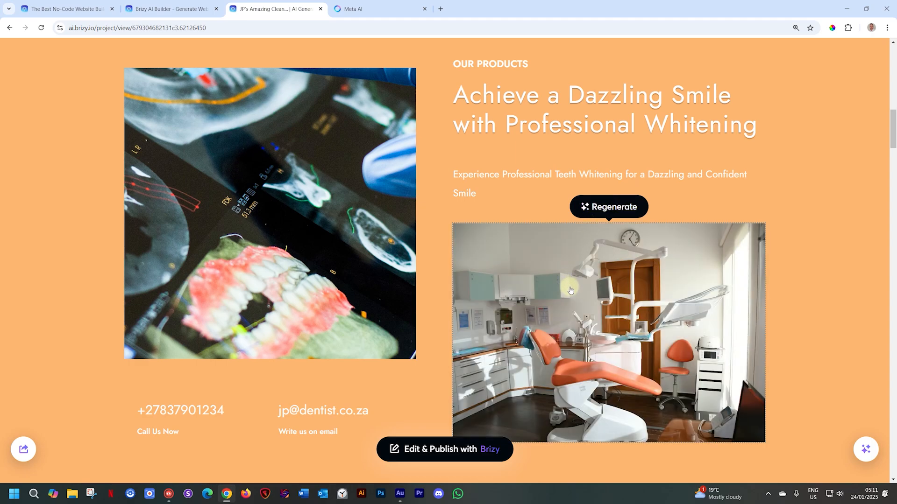
pyautogui.click(621, 204)
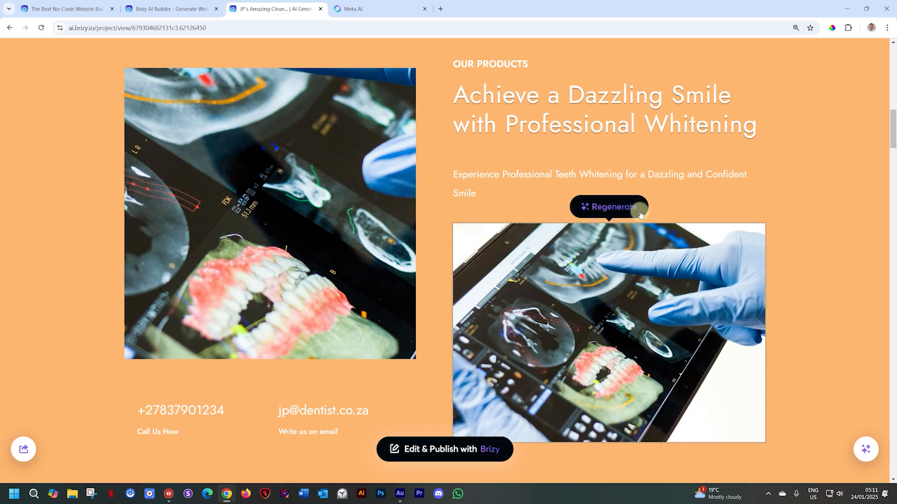
pyautogui.click(603, 204)
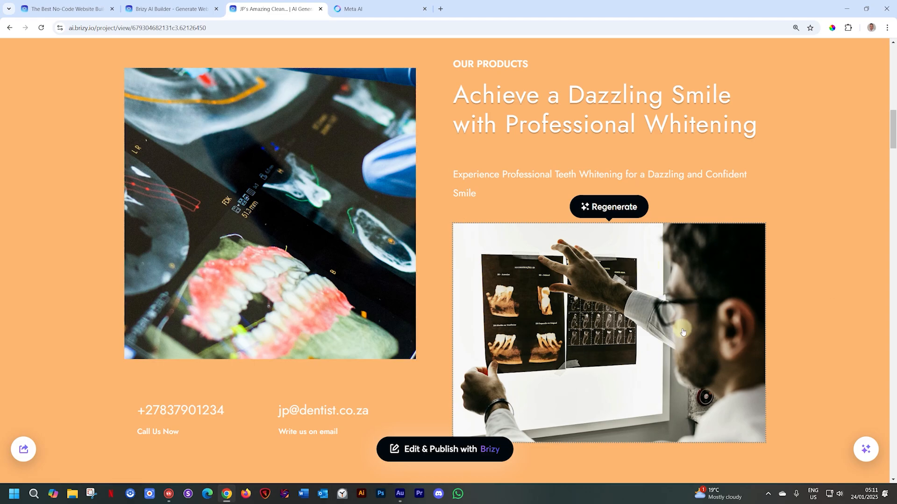
# - Regenerate only the images in the "Maintain a Bright Smile with Our Kits" section
pyautogui.scroll(-8, 681, 331)
pyautogui.scroll(-3, 682, 330)
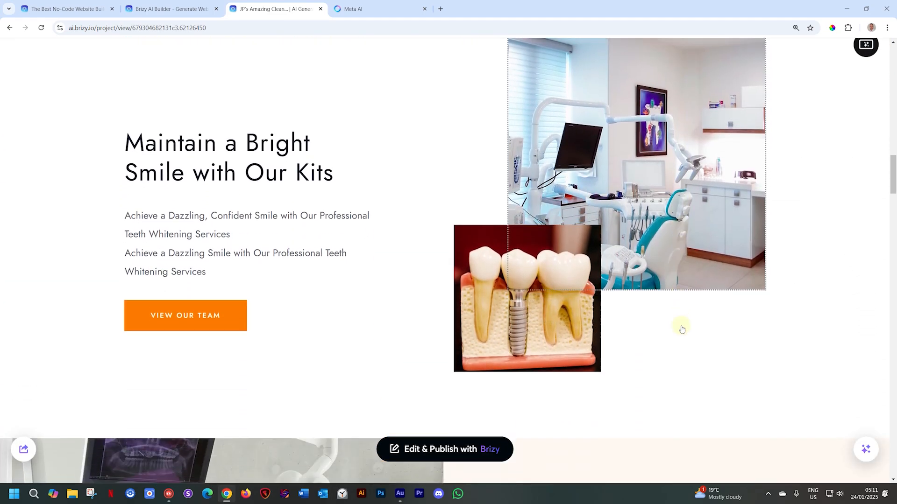
pyautogui.scroll(7, 681, 326)
pyautogui.scroll(-6, 680, 327)
pyautogui.scroll(-3, 681, 326)
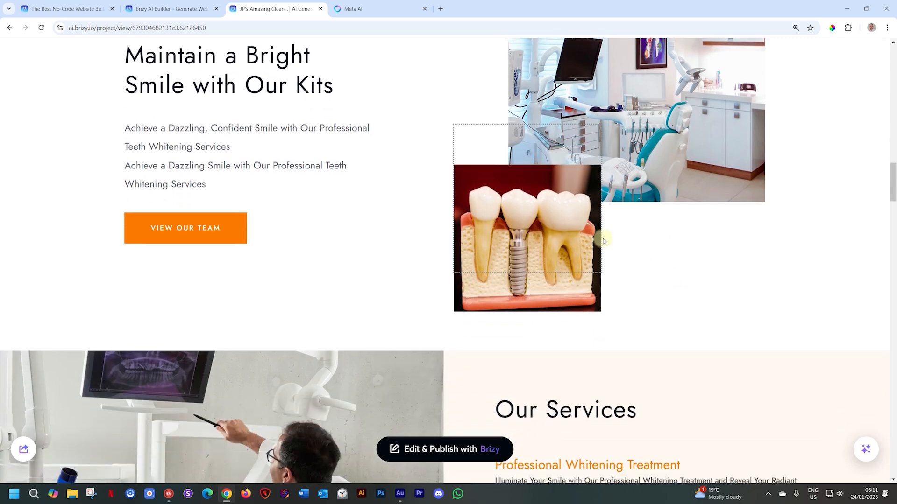
pyautogui.scroll(3, 857, 121)
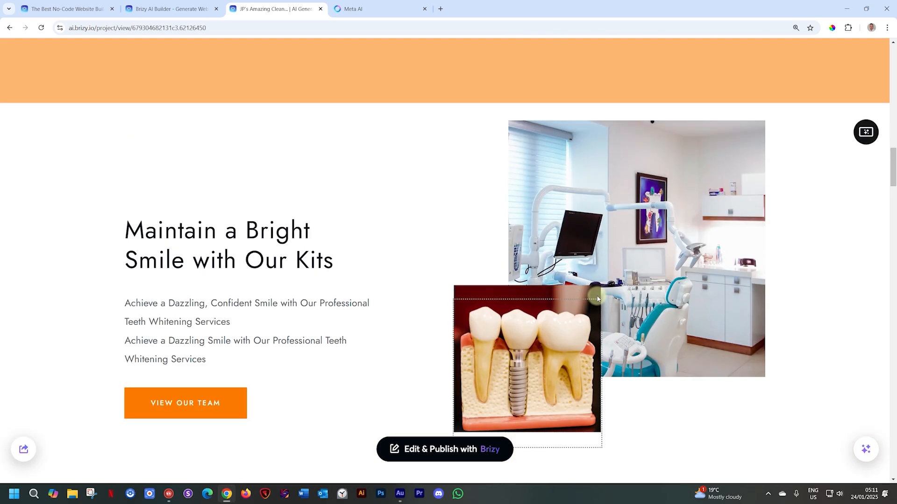
pyautogui.scroll(-2, 858, 119)
pyautogui.scroll(1, 858, 117)
pyautogui.click(865, 87)
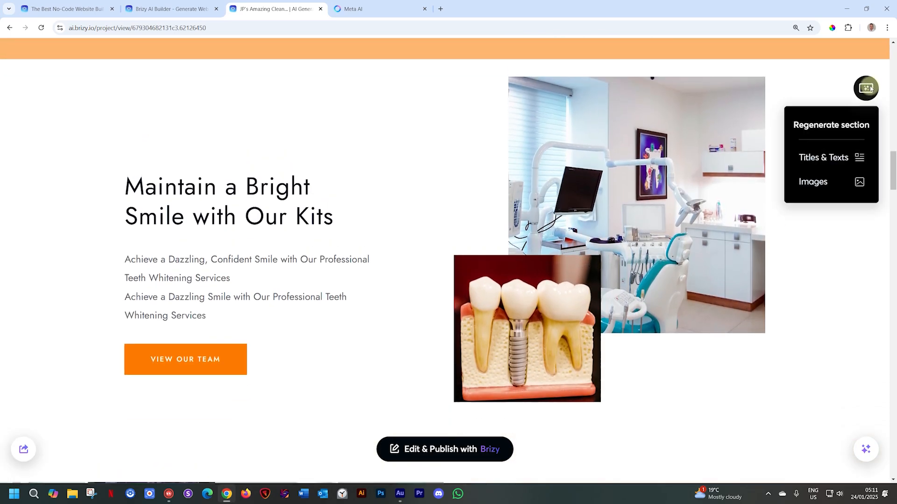
pyautogui.click(810, 182)
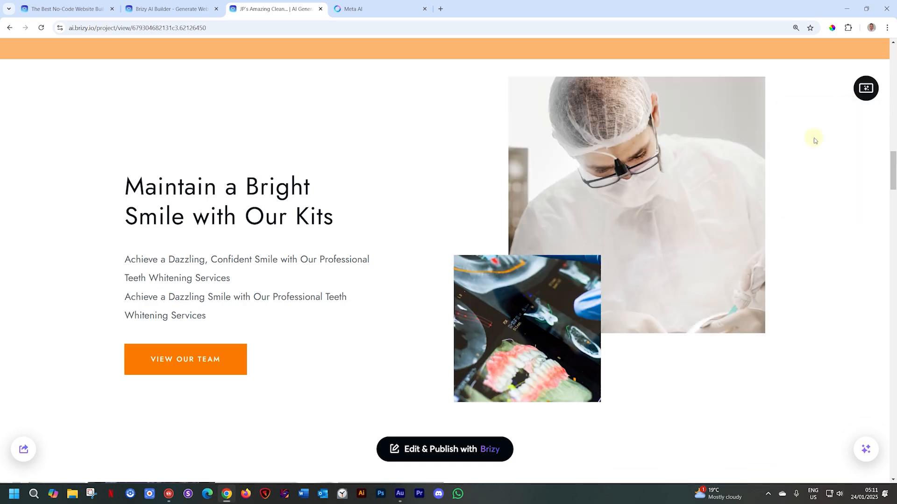
pyautogui.click(865, 88)
# - Regenerate just the smaller overlapping image in the "Maintain a Bright Smile with Our Kits" section twice
pyautogui.moveTo(486, 369)
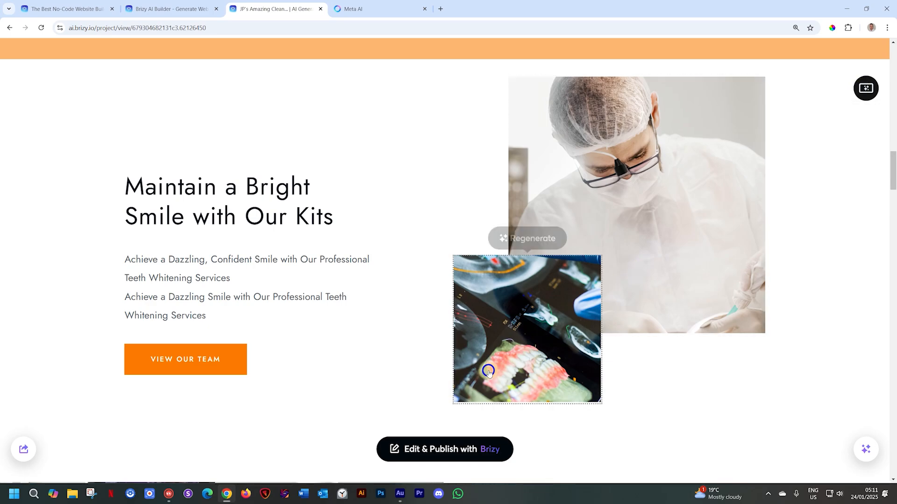
pyautogui.click(519, 238)
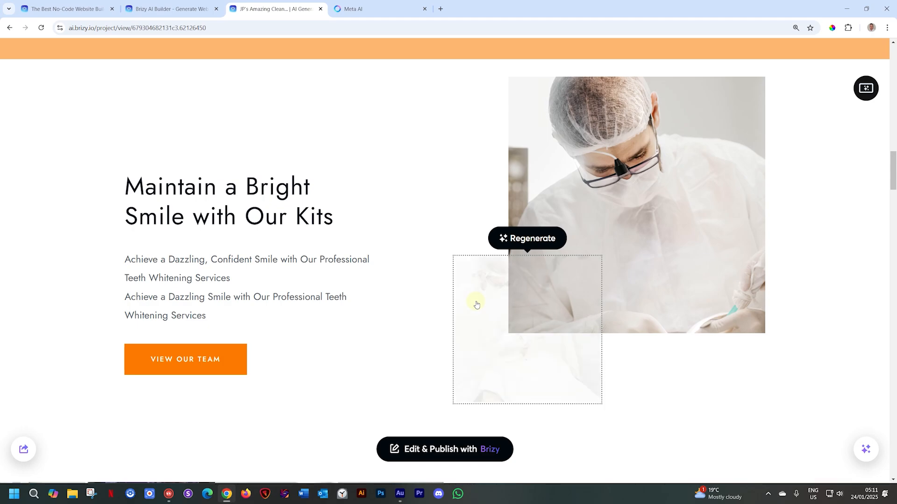
pyautogui.click(522, 243)
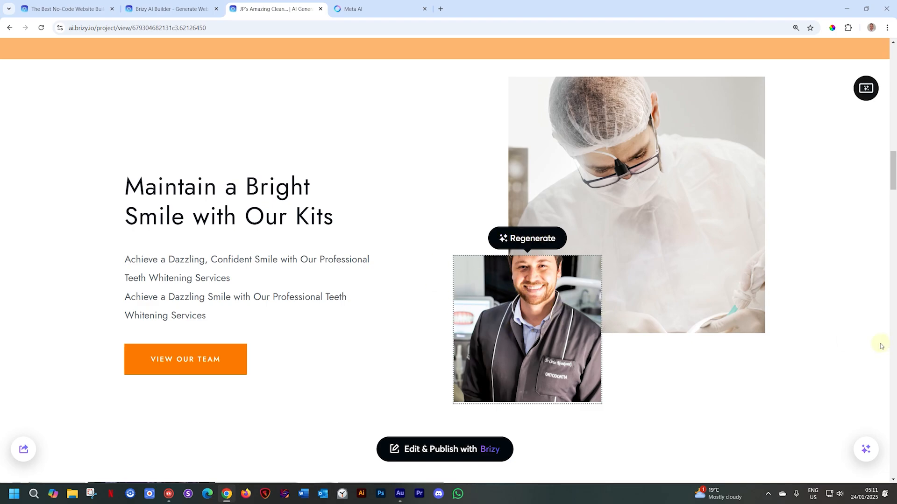
# - Regenerate the description text under Professional Whitening Treatment in the Our Services section
pyautogui.scroll(-7, 881, 346)
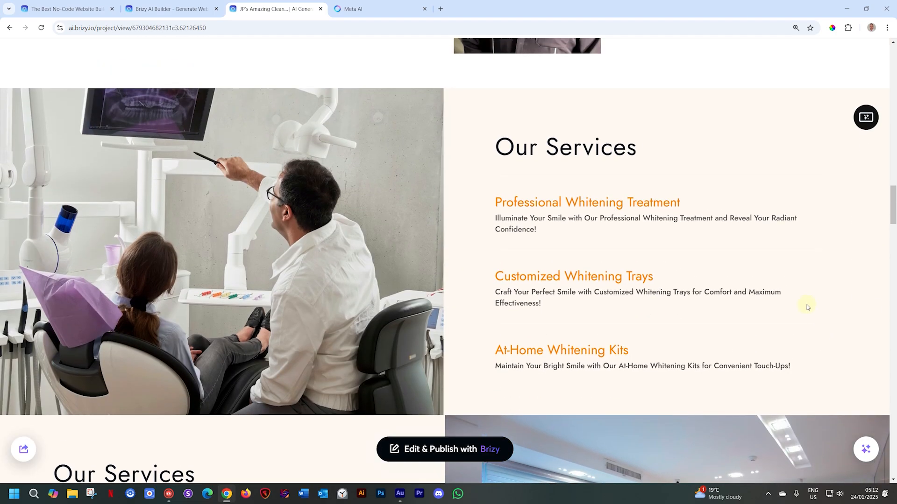
pyautogui.click(542, 223)
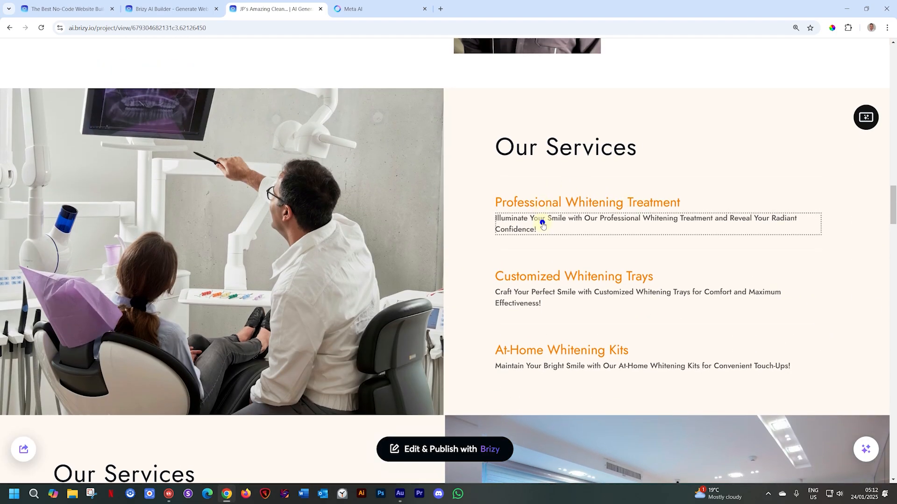
pyautogui.click(680, 196)
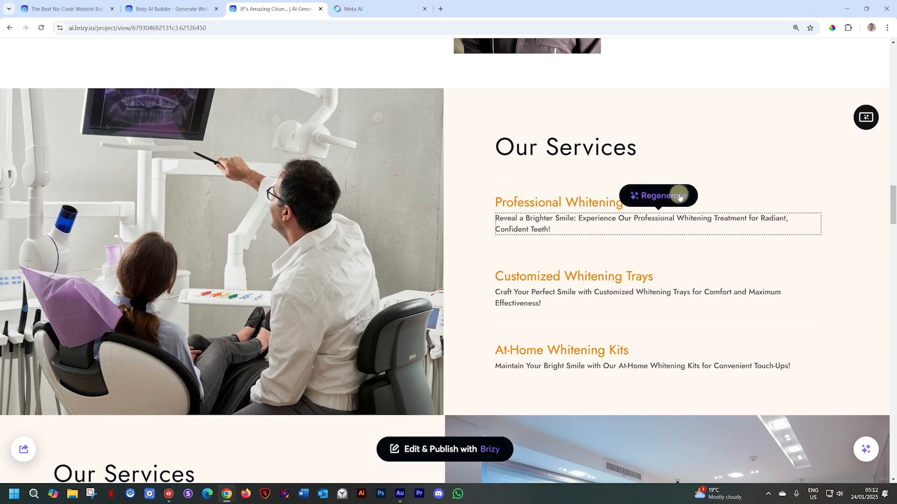
# - Examine the remaining services, team, gallery, map, contact form, newsletter and footer sections, and the regeneration option for the first client testimonial
pyautogui.scroll(-6, 841, 278)
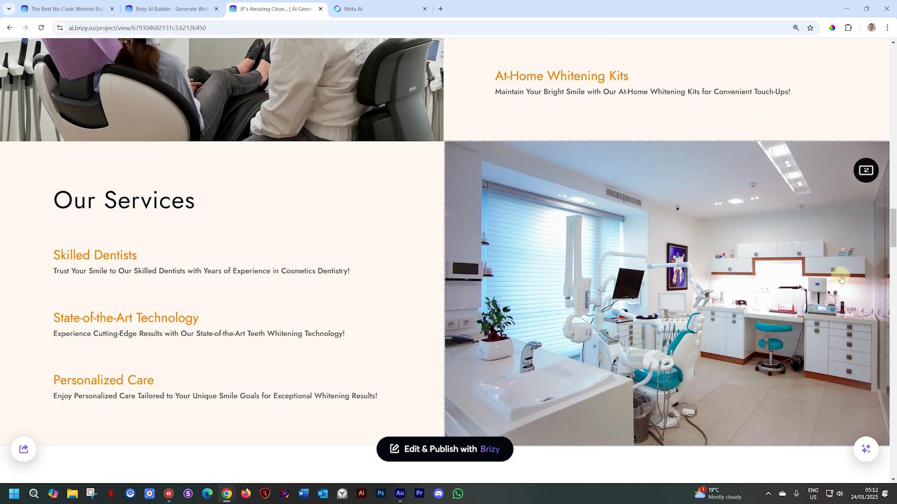
pyautogui.scroll(-4, 840, 279)
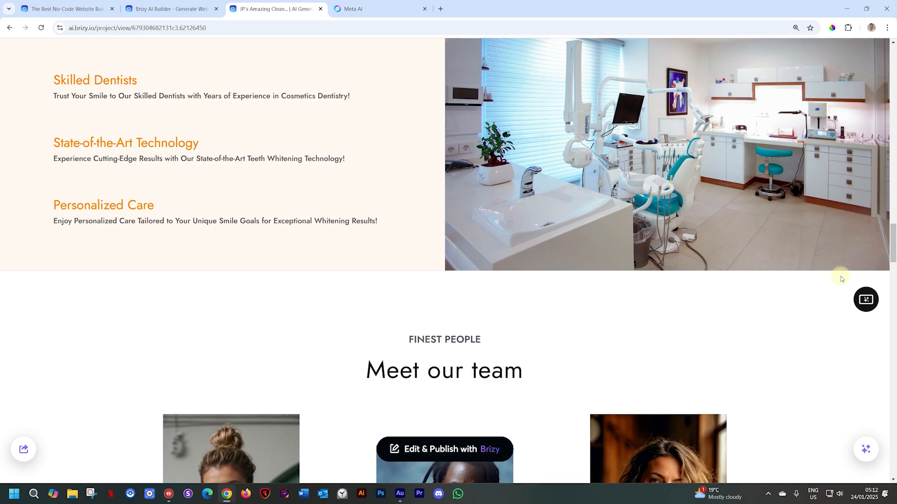
pyautogui.scroll(-7, 841, 278)
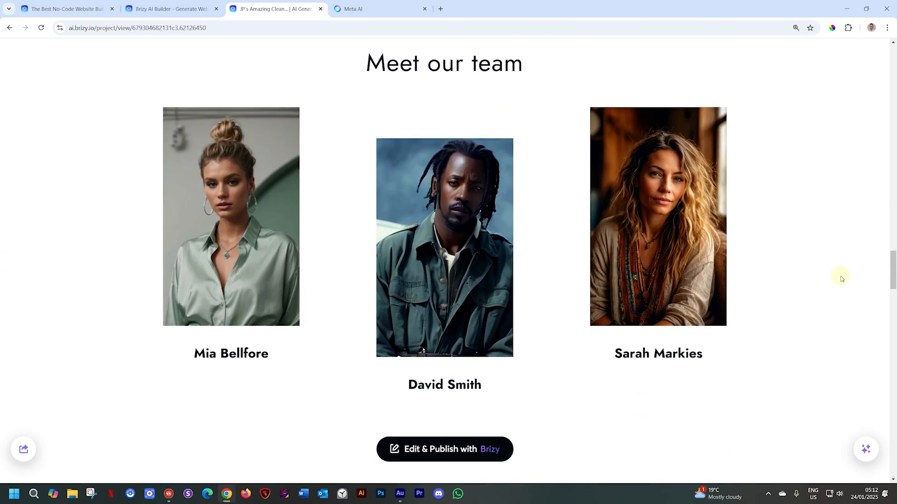
pyautogui.scroll(-4, 840, 278)
pyautogui.scroll(-3, 840, 279)
pyautogui.scroll(-5, 841, 279)
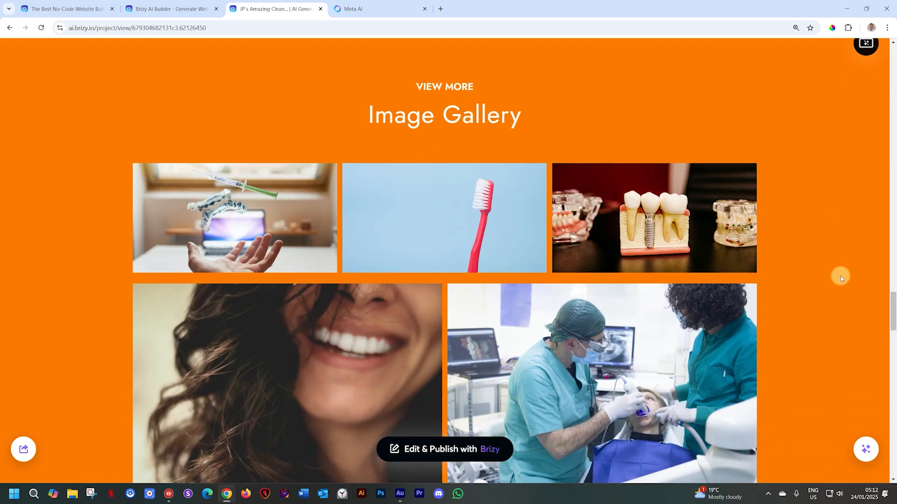
pyautogui.scroll(-9, 840, 279)
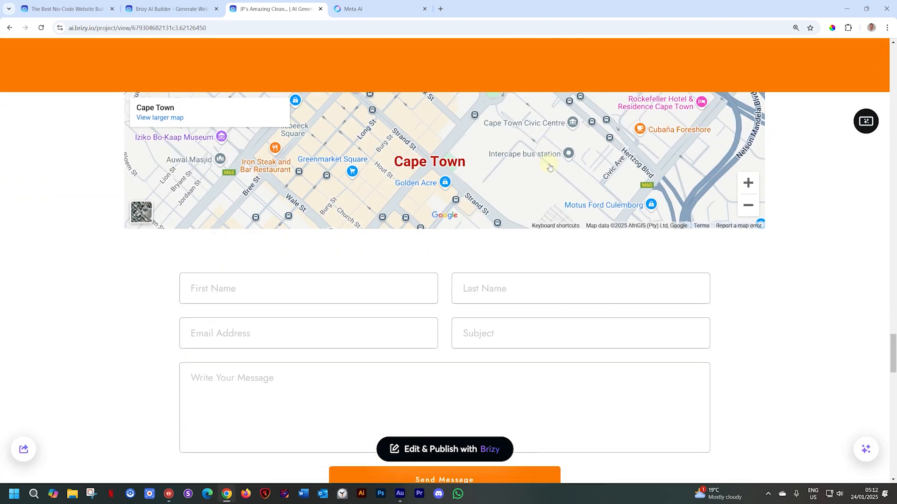
pyautogui.scroll(-5, 776, 349)
pyautogui.scroll(-13, 776, 349)
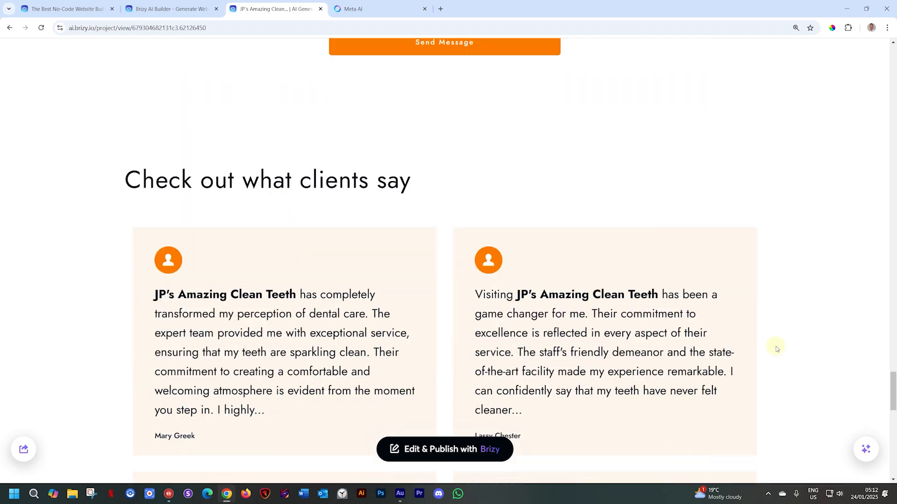
pyautogui.scroll(-3, 776, 349)
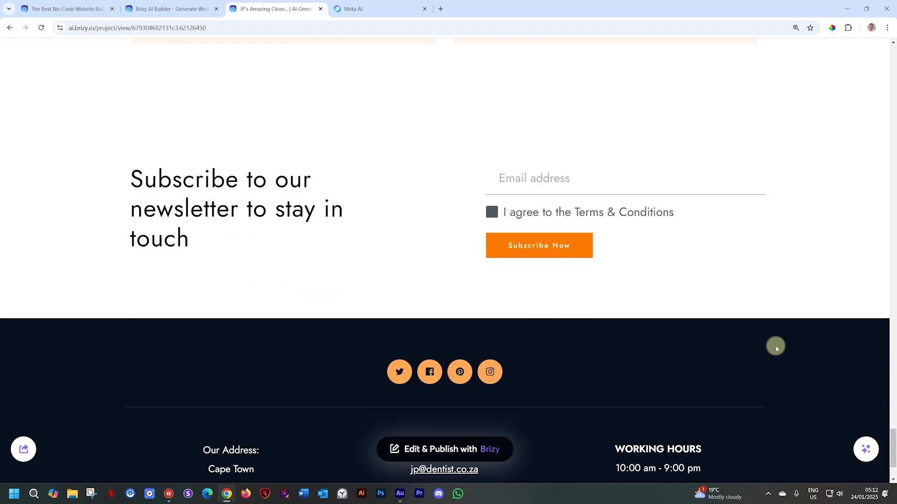
pyautogui.scroll(-2, 775, 346)
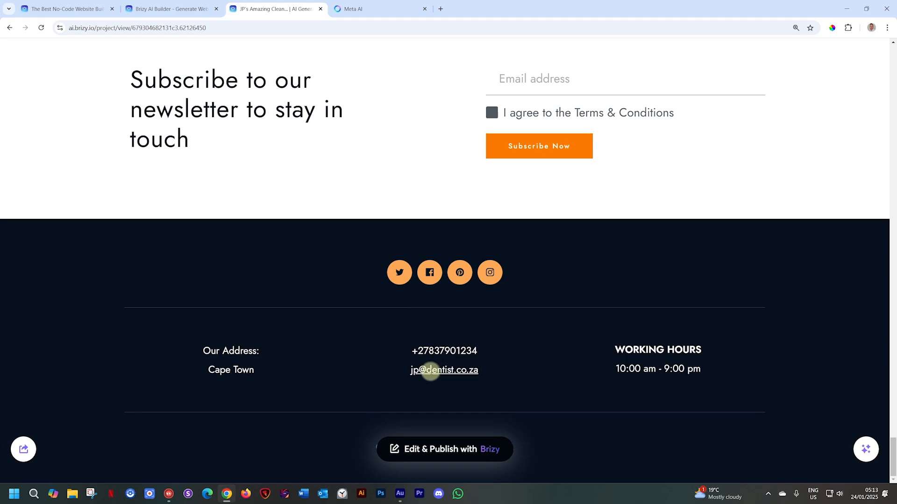
pyautogui.scroll(9, 430, 372)
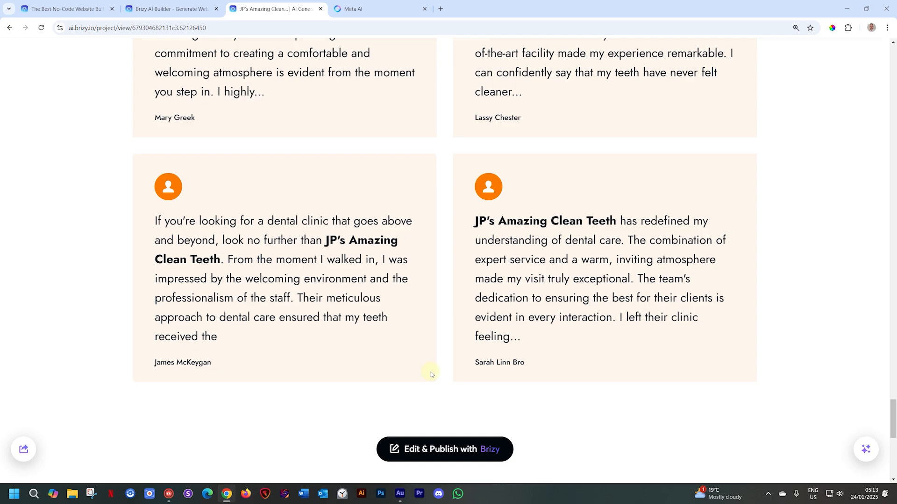
pyautogui.scroll(3, 496, 310)
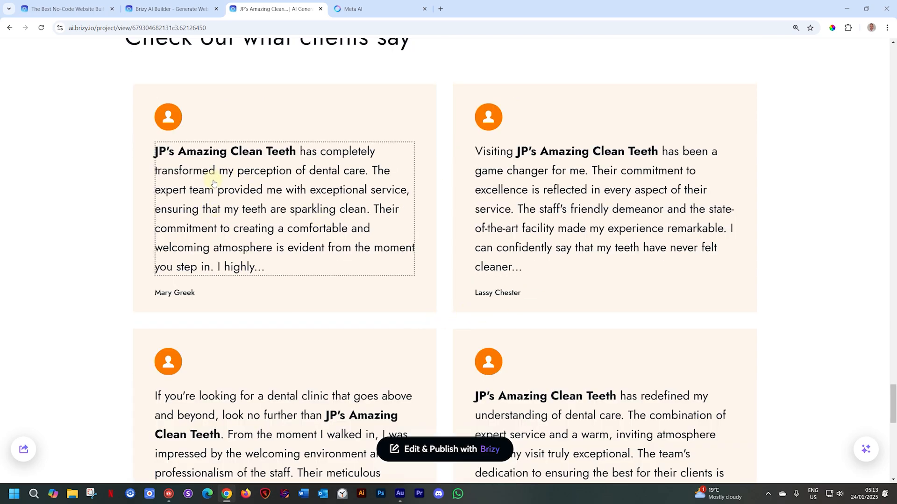
pyautogui.click(276, 191)
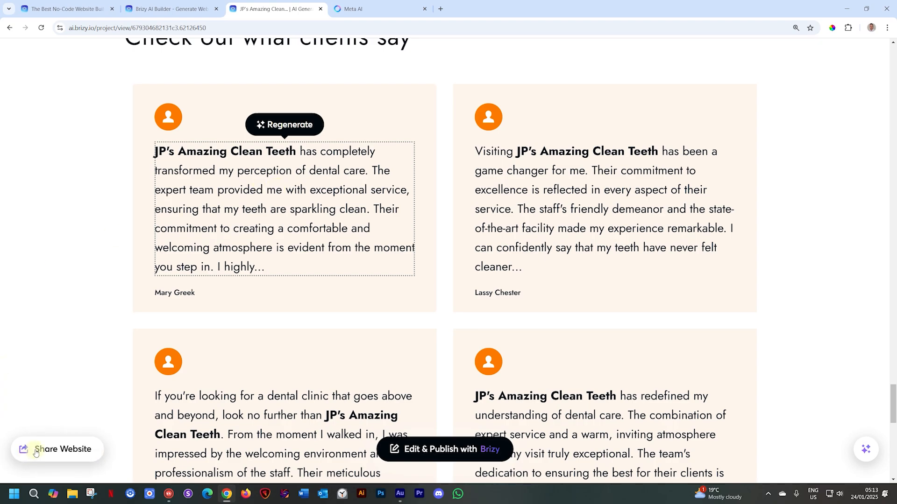
# - Copy the generated website's share link and open it in Firefox, dismissing the welcome pop-ups
pyautogui.click(36, 453)
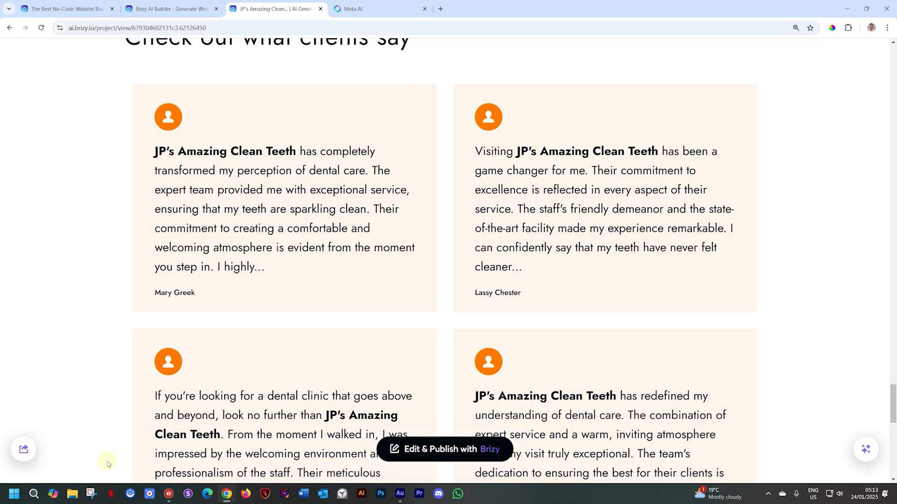
pyautogui.click(246, 495)
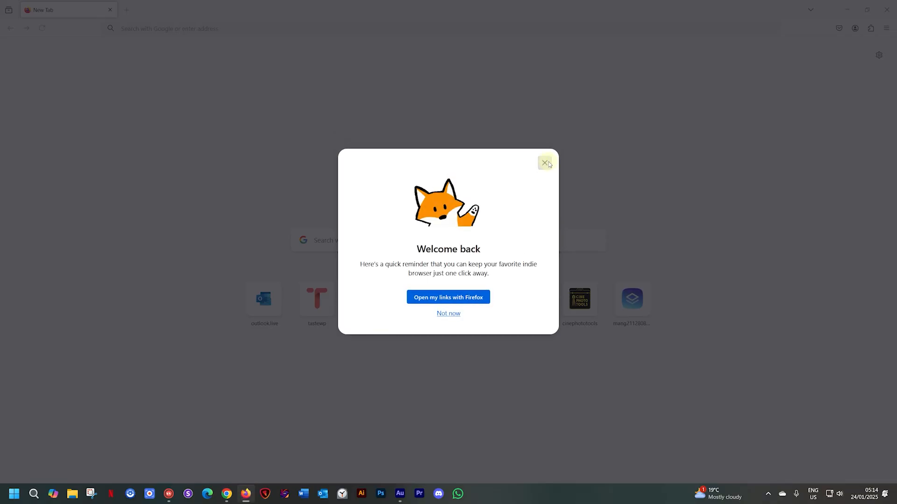
pyautogui.click(538, 162)
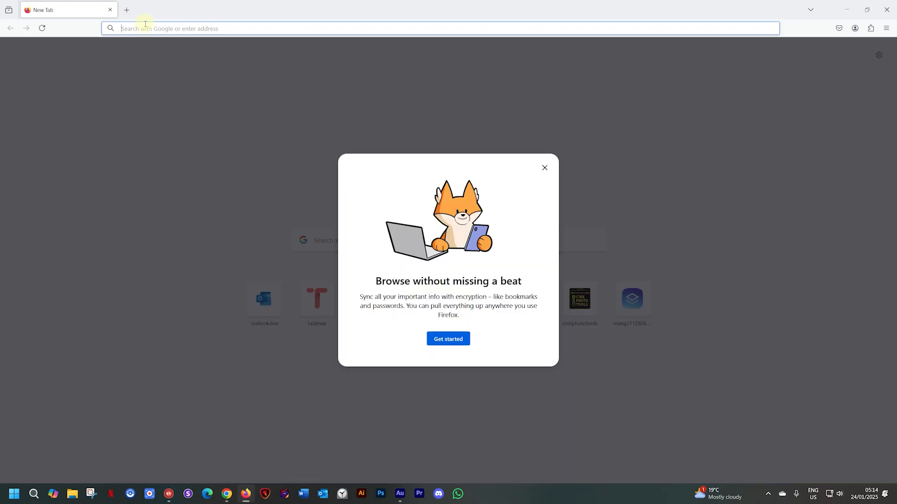
pyautogui.click(544, 167)
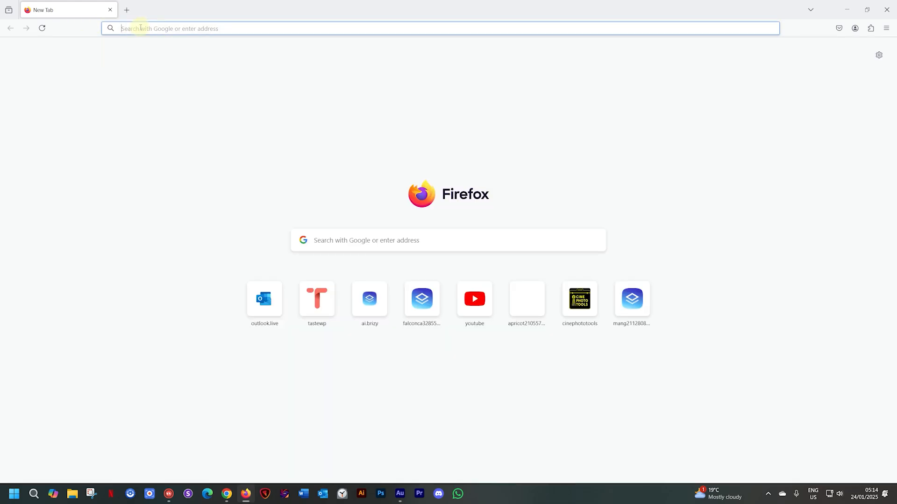
pyautogui.hotkey('ctrl', 'v')
pyautogui.press('Return')
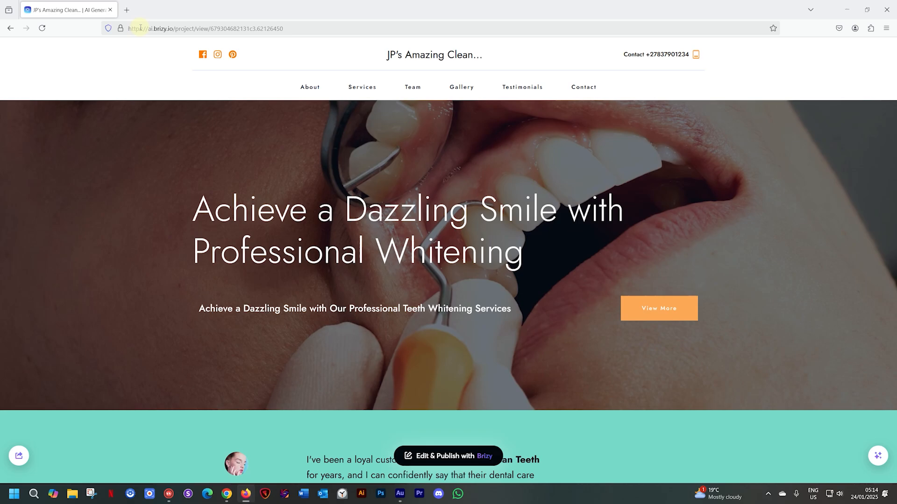
# - Examine the shared dentist website in Firefox from the hero section down to the newsletter and footer
pyautogui.scroll(-15, 253, 106)
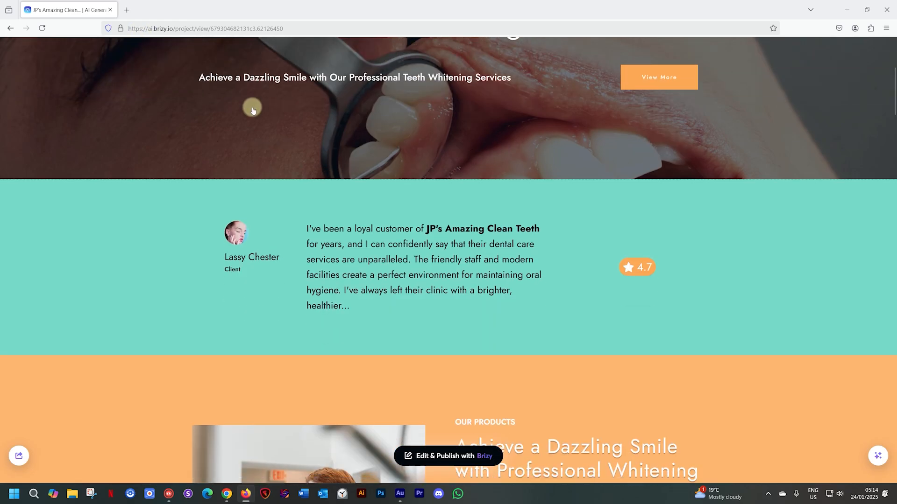
pyautogui.scroll(-20, 252, 109)
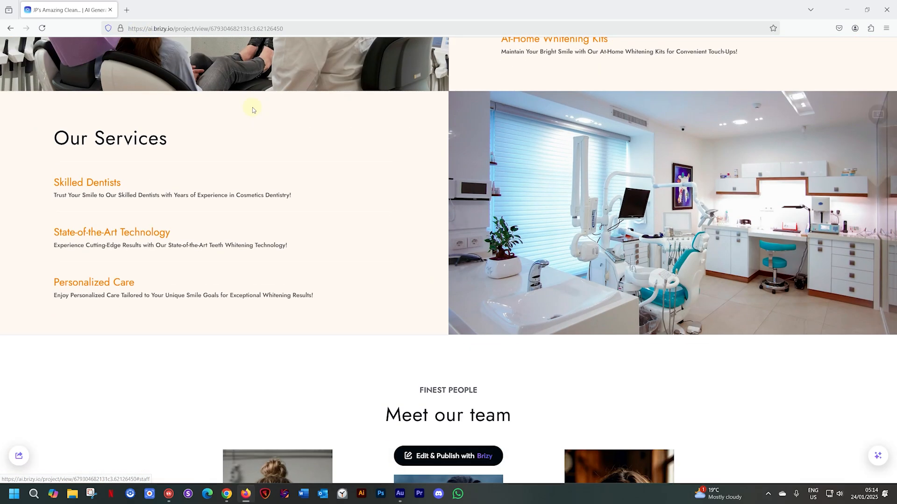
pyautogui.scroll(-10, 253, 110)
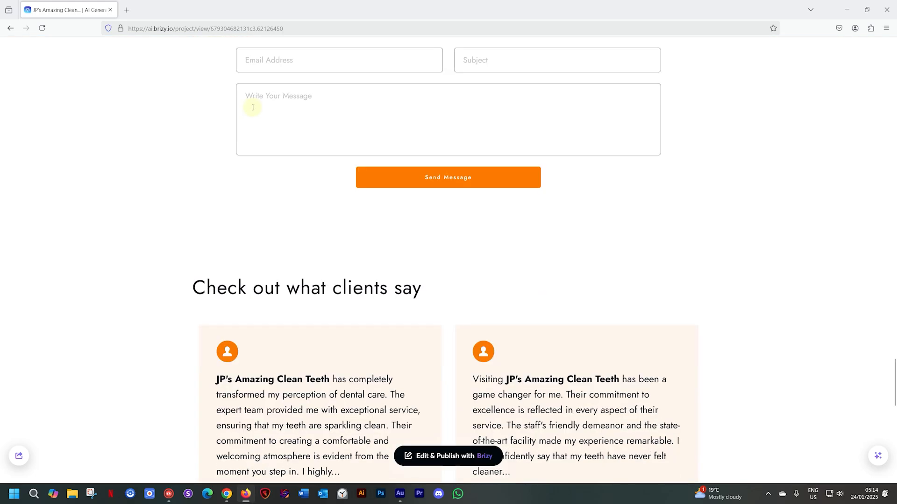
pyautogui.scroll(5, 253, 107)
pyautogui.scroll(-15, 252, 110)
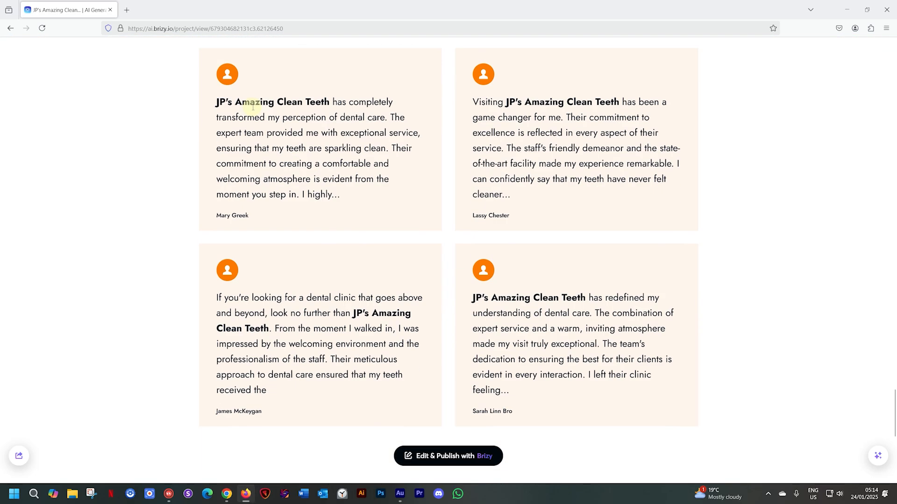
pyautogui.scroll(-1, 254, 111)
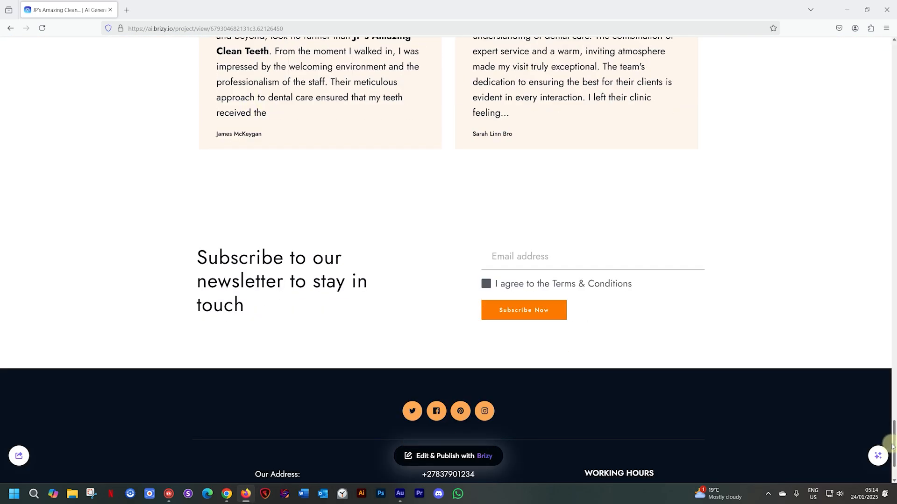
pyautogui.moveTo(894, 444); pyautogui.dragTo(894, 49)
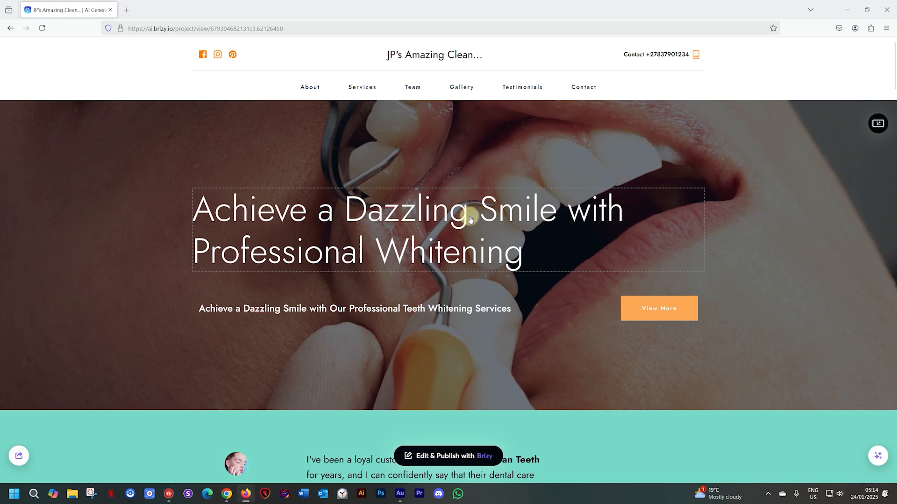
# - Regenerate only the colors of the shared website and check them in the testimonial and products sections
pyautogui.click(878, 462)
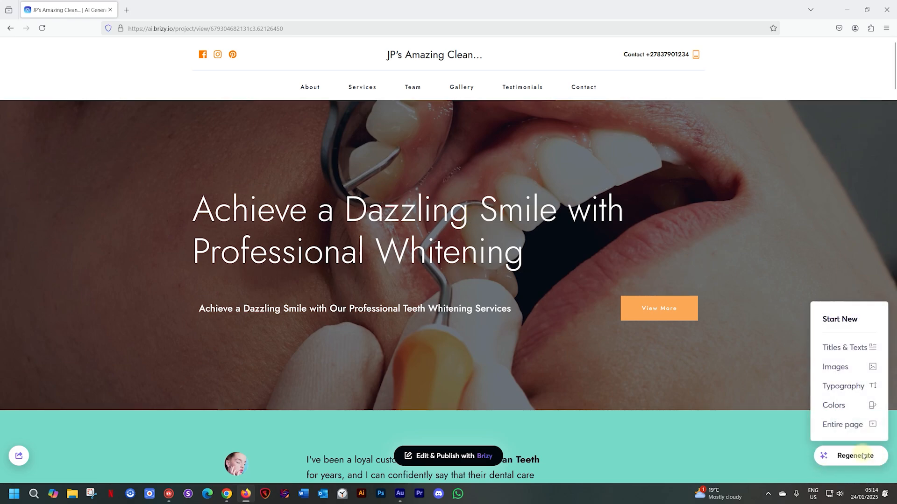
pyautogui.click(847, 404)
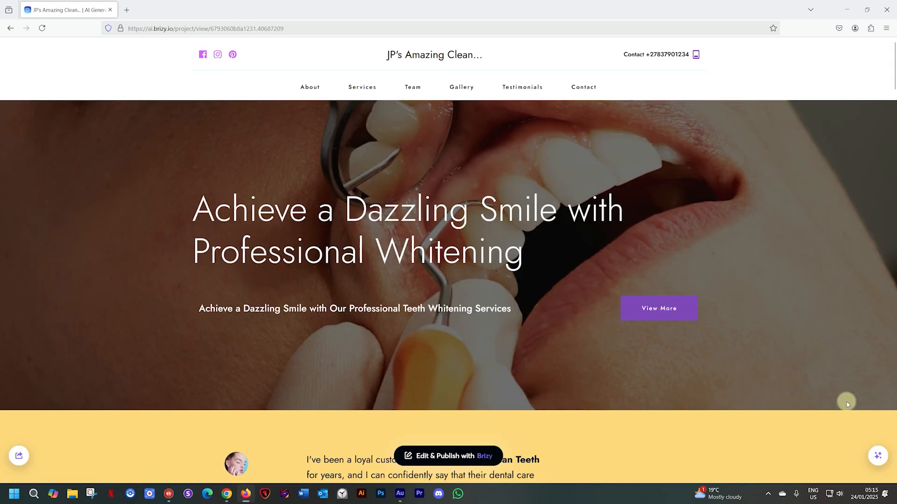
pyautogui.scroll(-4, 773, 332)
pyautogui.scroll(-5, 776, 322)
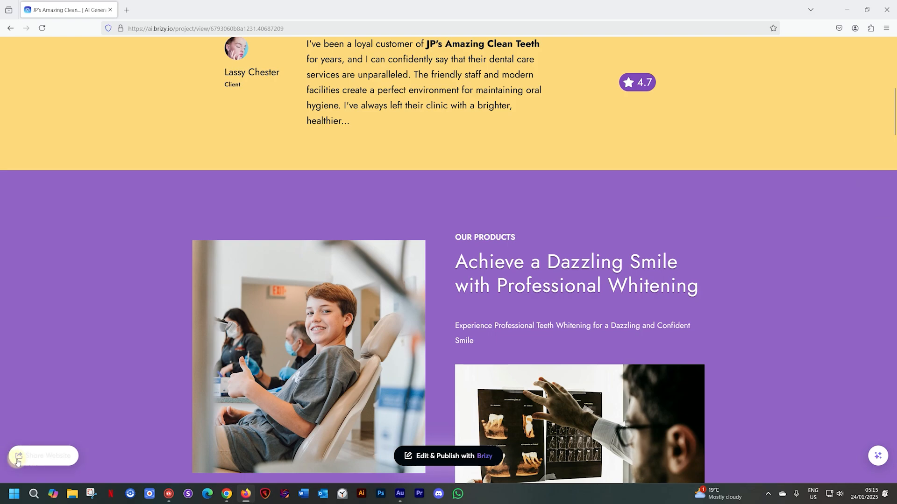
# - Copy the recolored website's share link and load it in Chrome in place of the old version
pyautogui.click(35, 457)
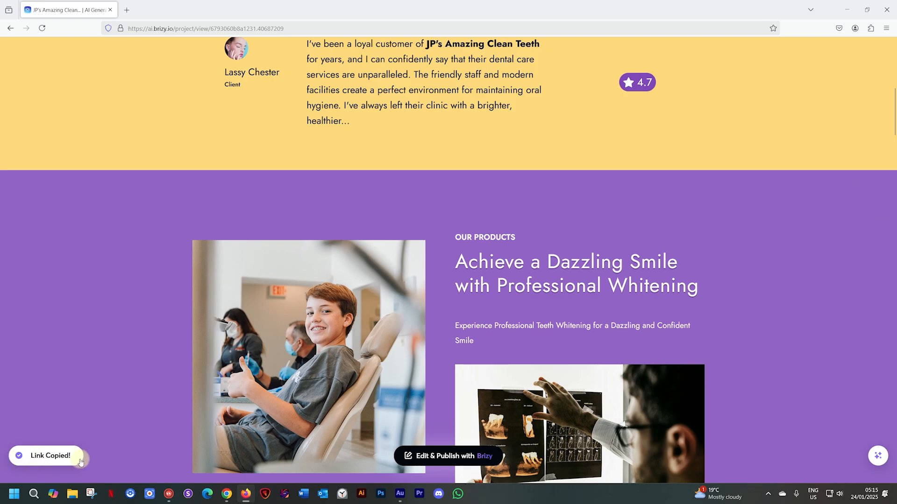
pyautogui.click(226, 494)
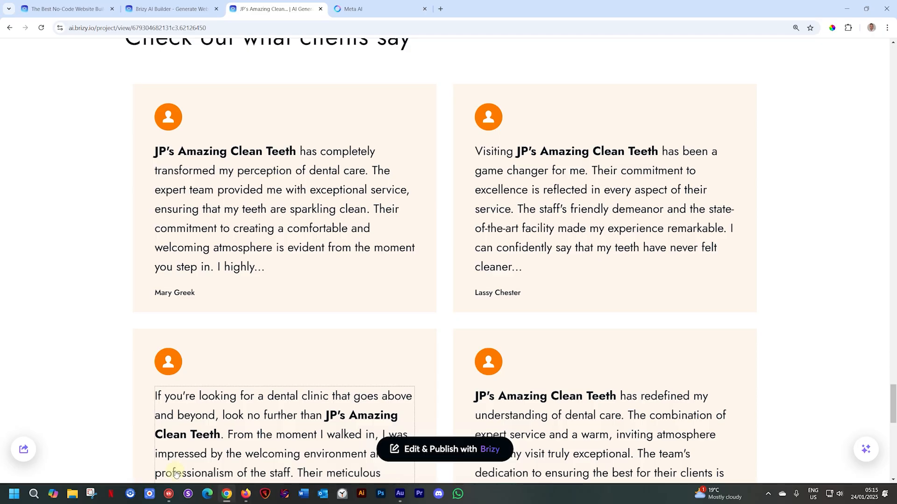
pyautogui.click(219, 29)
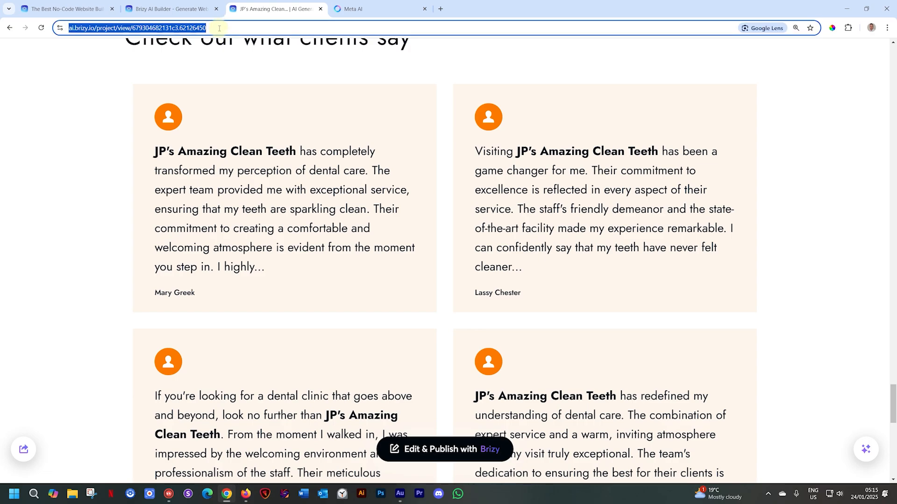
pyautogui.hotkey('ctrl', 'v')
pyautogui.press('Return')
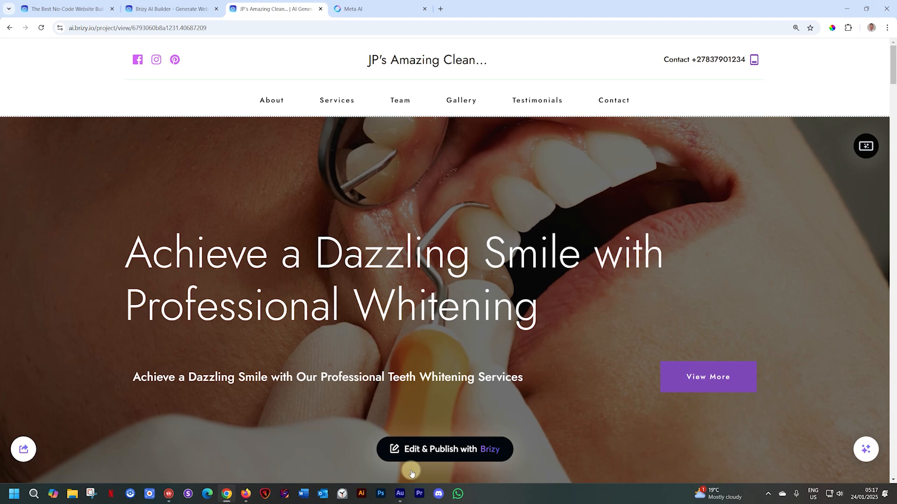
# - Open the website for editing and publishing in Brizy, and show its global Styling settings
pyautogui.click(435, 450)
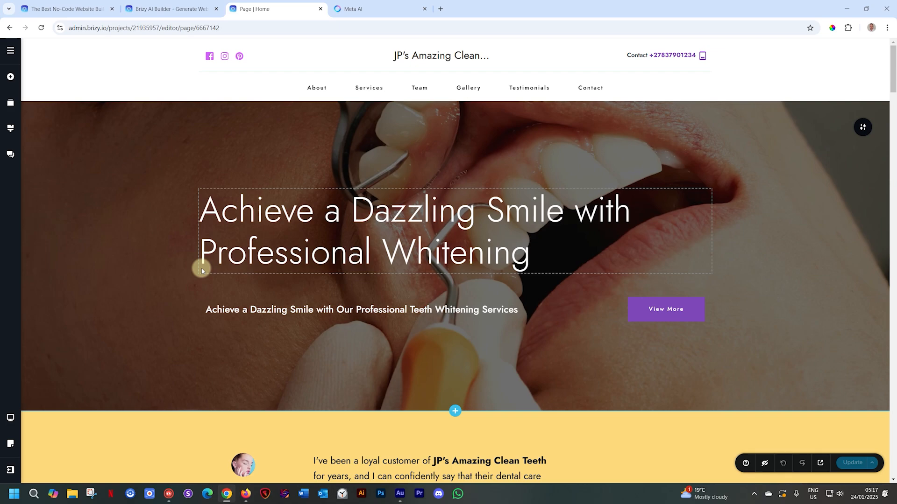
pyautogui.click(12, 129)
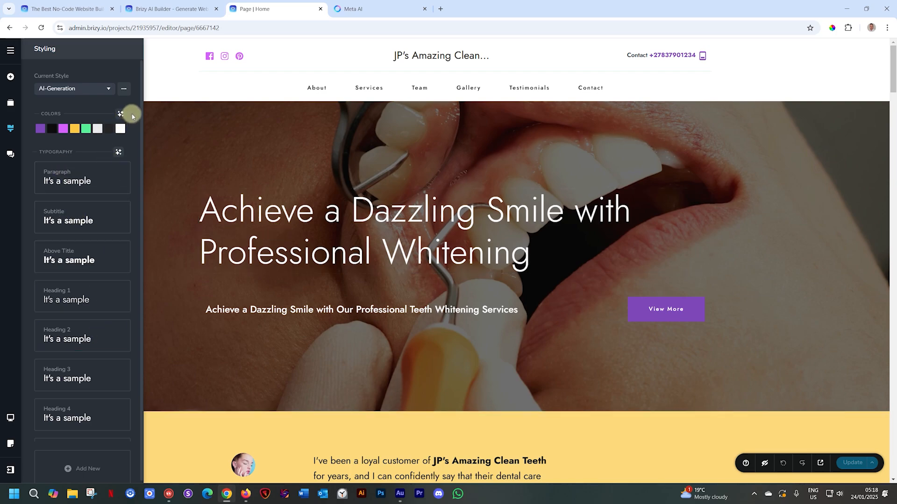
pyautogui.scroll(-10, 345, 246)
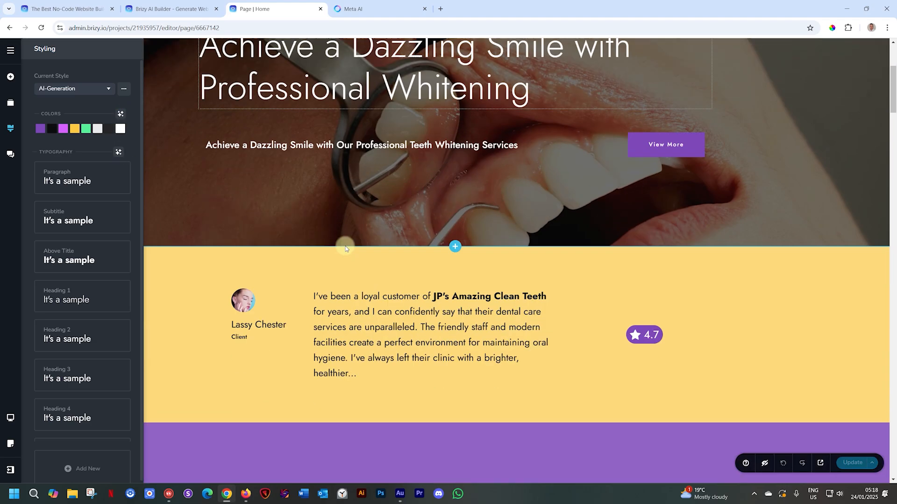
pyautogui.scroll(10, 345, 246)
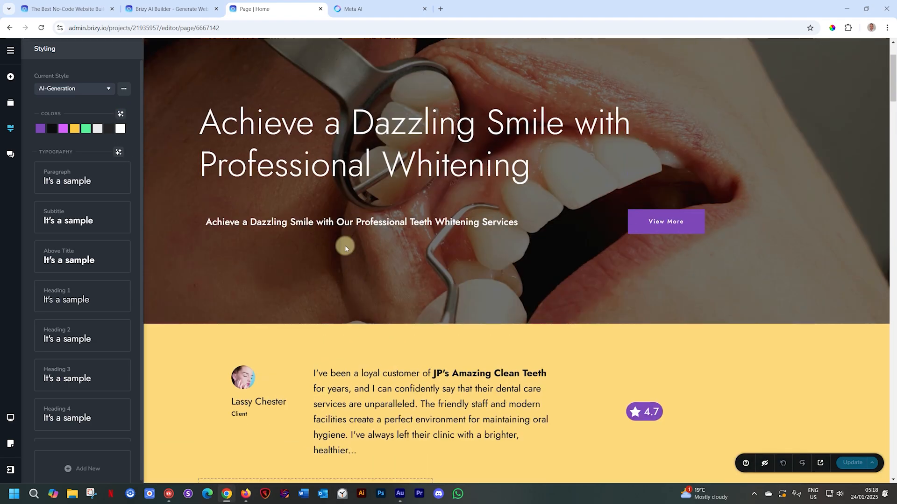
# - Regenerate the site's global colors twice with AI, checking the page sections after each new palette
pyautogui.click(121, 116)
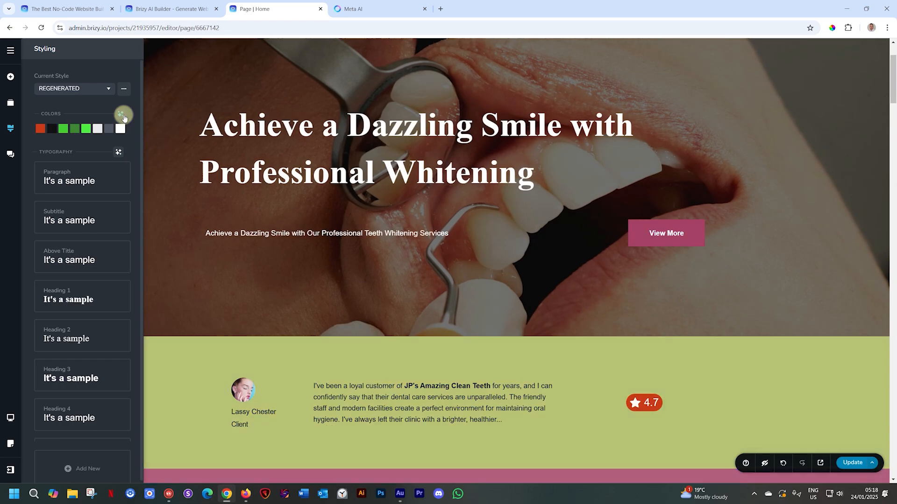
pyautogui.scroll(-5, 282, 171)
pyautogui.scroll(-3, 281, 171)
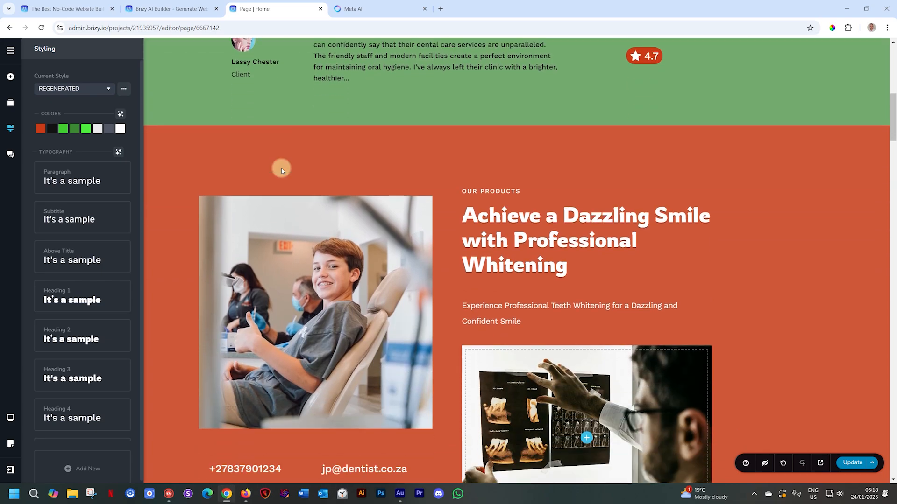
pyautogui.click(124, 113)
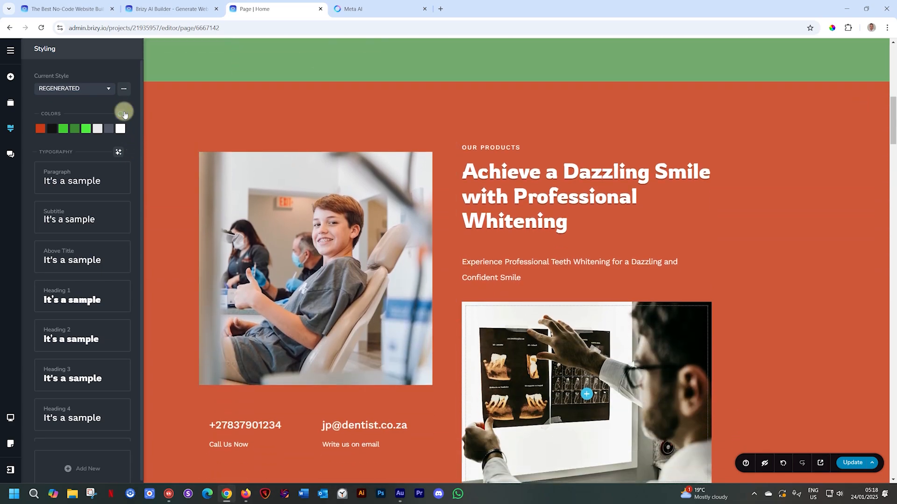
pyautogui.scroll(15, 304, 242)
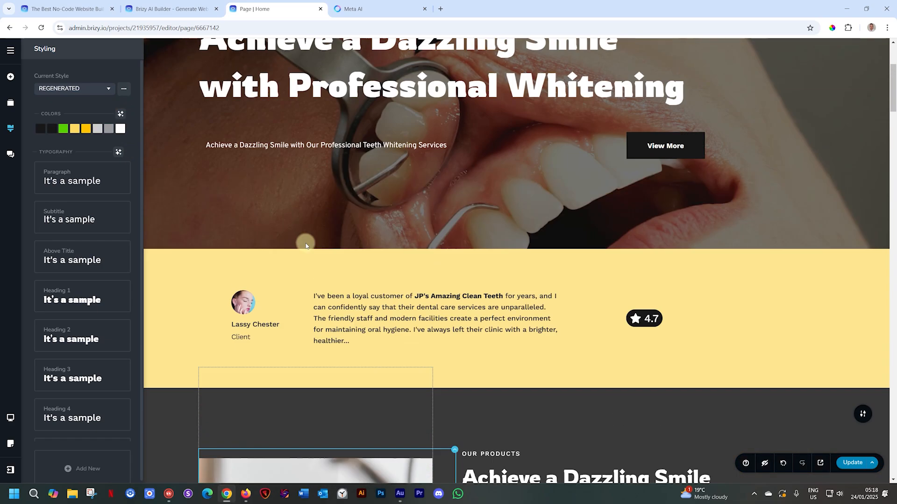
pyautogui.scroll(-18, 306, 243)
pyautogui.scroll(-6, 305, 243)
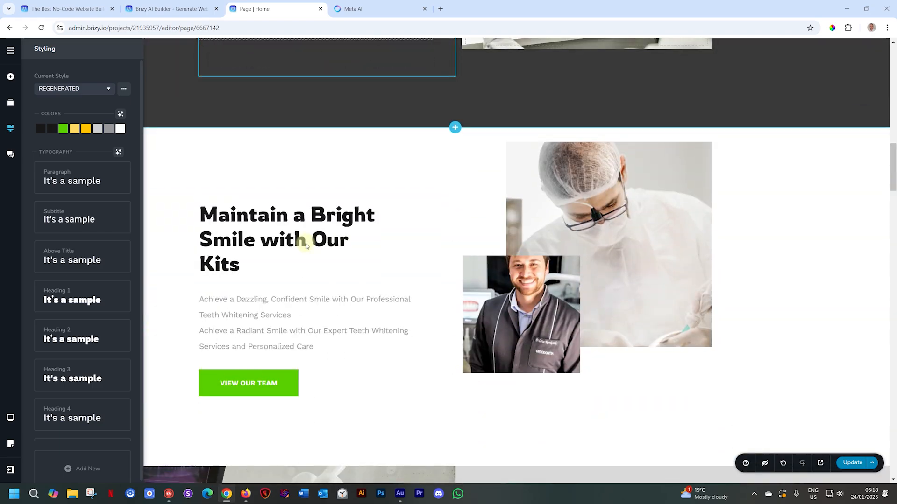
# - Open the green palette color for editing, regenerate the global colors again and check the services and team sections
pyautogui.click(121, 114)
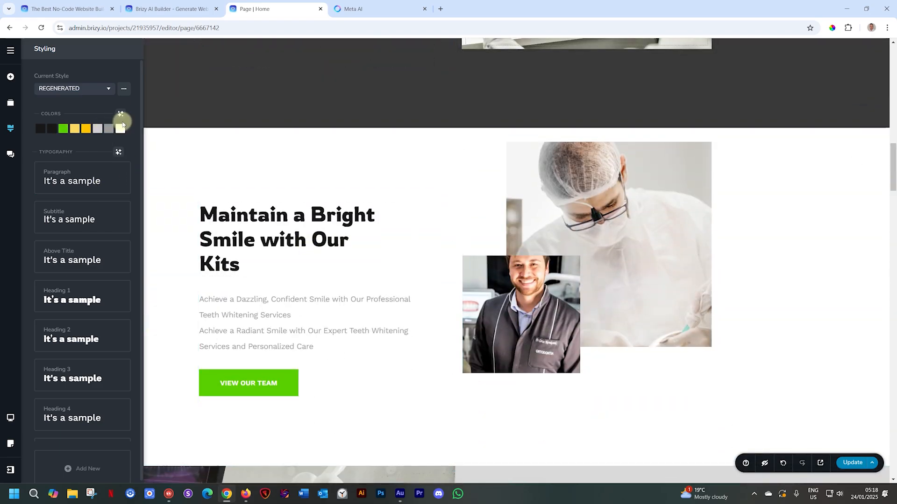
pyautogui.click(63, 129)
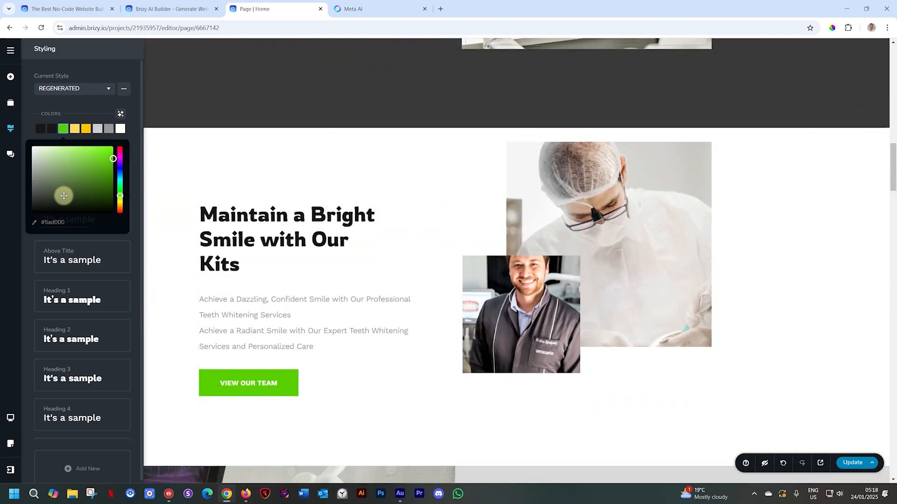
pyautogui.click(120, 115)
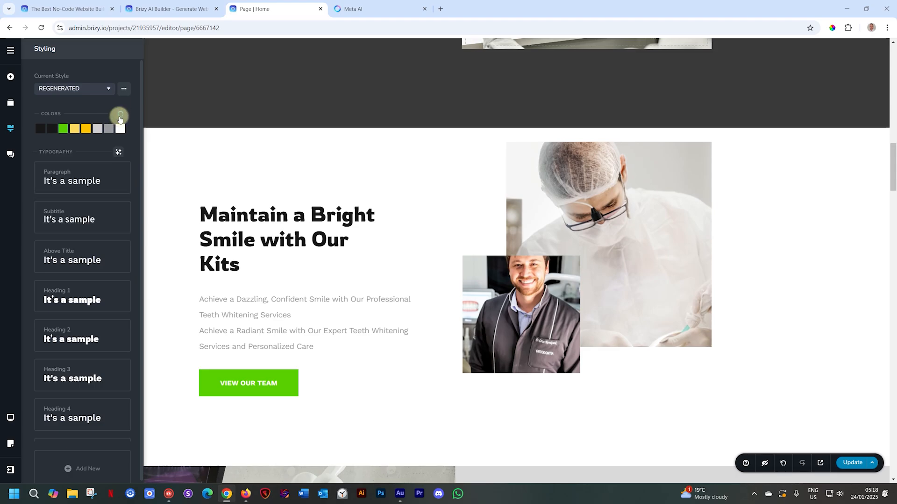
pyautogui.scroll(-15, 206, 250)
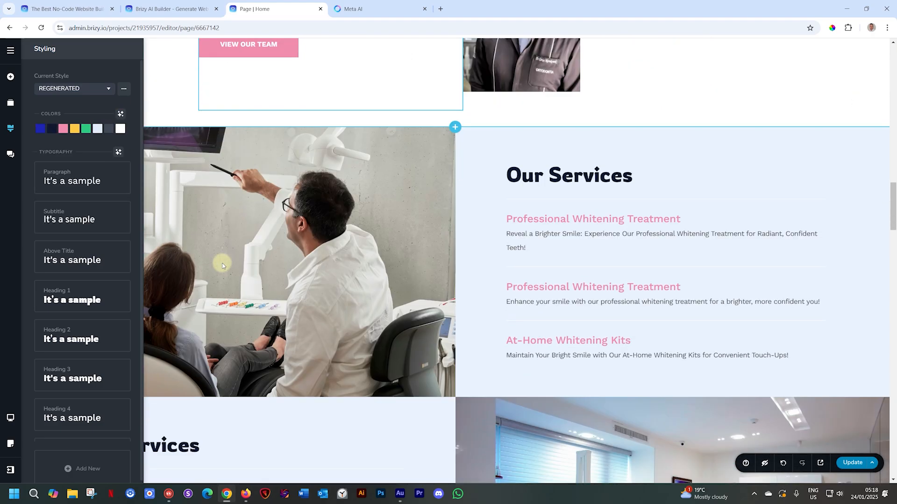
pyautogui.scroll(-2, 222, 265)
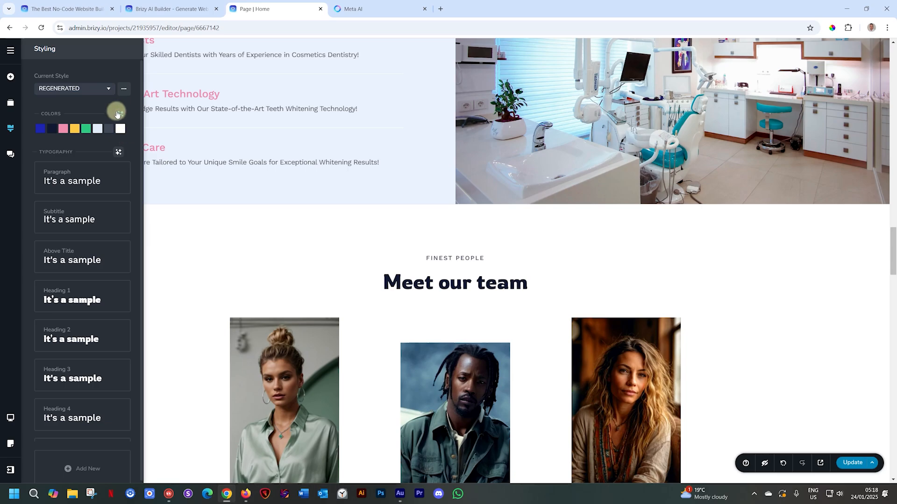
# - Regenerate the global color palette two more times, checking the products section
pyautogui.click(120, 113)
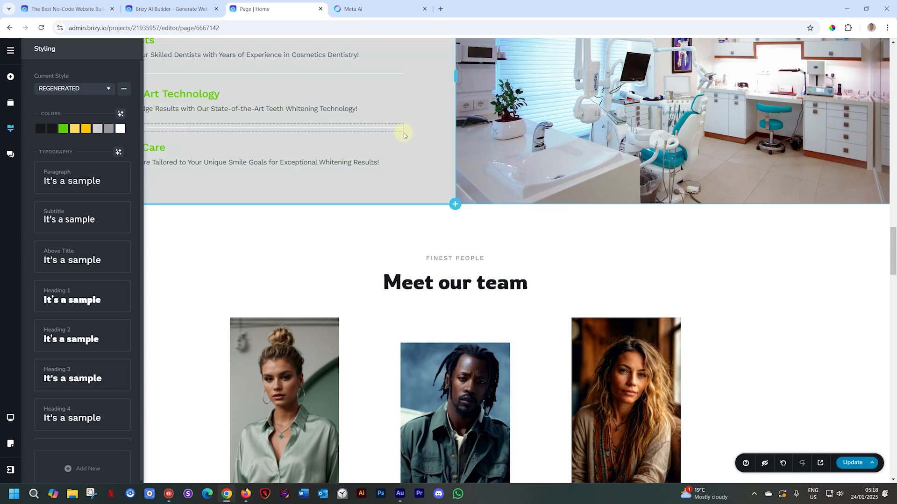
pyautogui.scroll(10, 405, 131)
pyautogui.scroll(10, 404, 134)
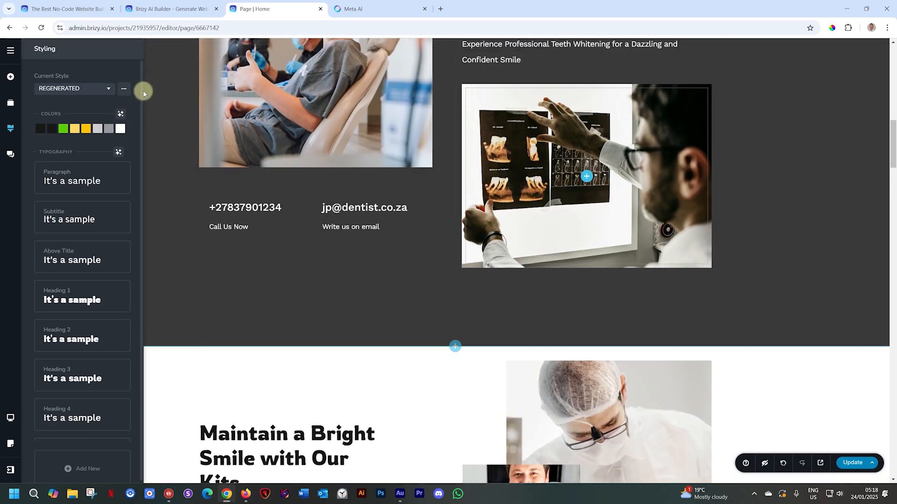
pyautogui.click(122, 114)
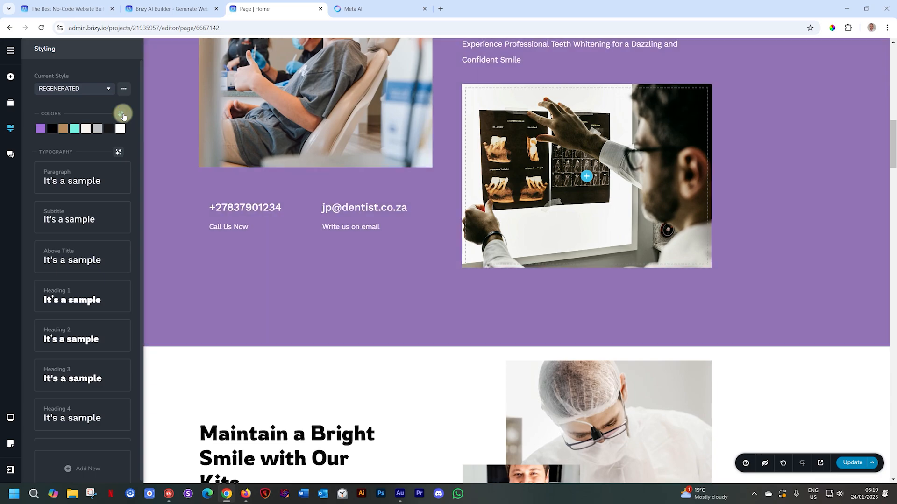
# - Regenerate the global color palette with AI once more and check the hero and testimonial sections
pyautogui.scroll(8, 325, 191)
pyautogui.scroll(5, 326, 192)
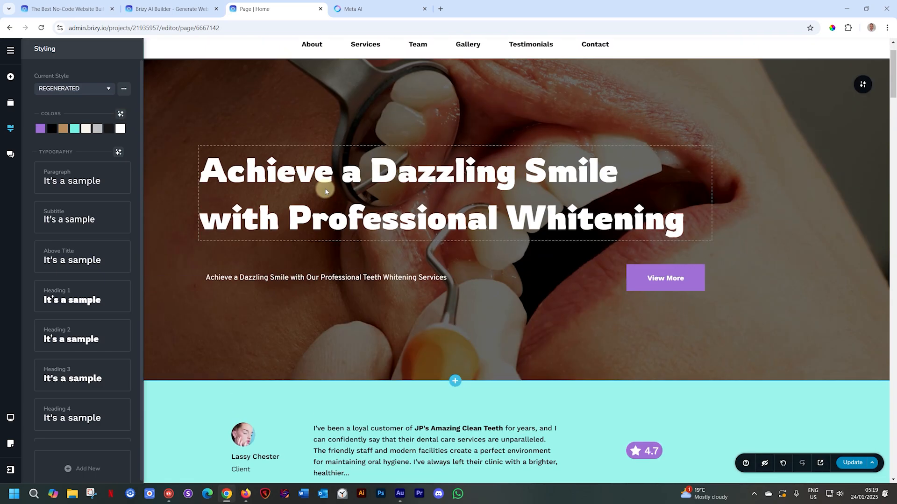
pyautogui.click(119, 116)
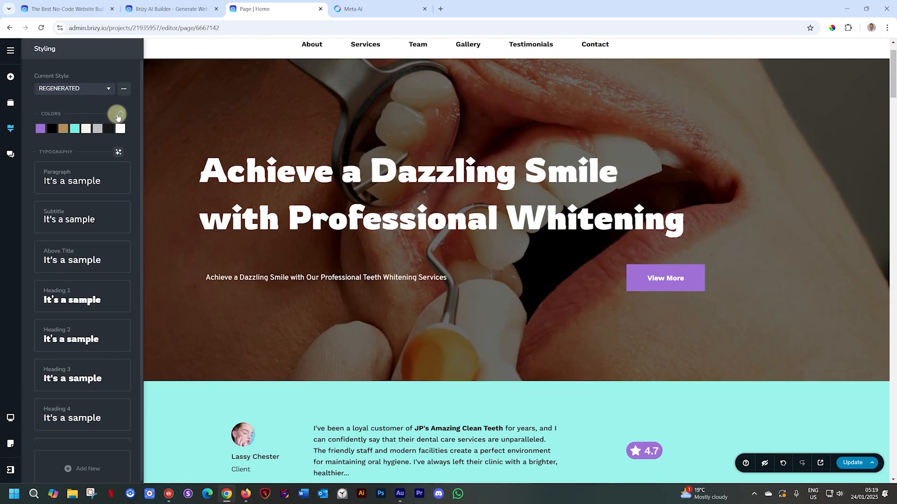
pyautogui.scroll(1, 296, 246)
pyautogui.scroll(-9, 296, 246)
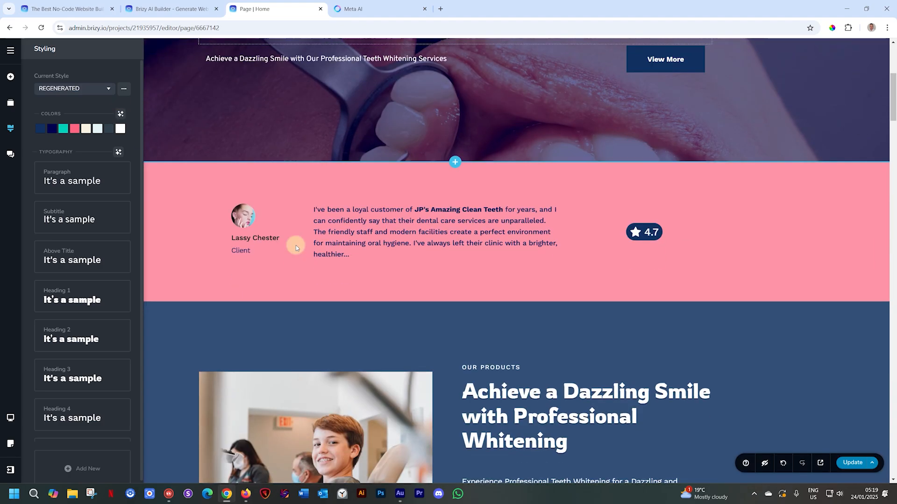
pyautogui.scroll(-3, 296, 245)
pyautogui.scroll(7, 296, 245)
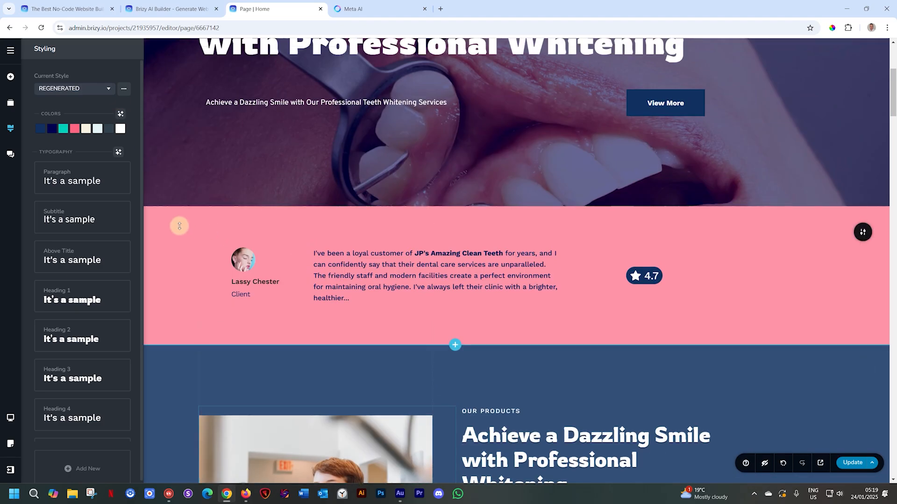
# - Regenerate the site's global typography repeatedly with AI, checking the fonts in the header and hero section
pyautogui.click(118, 152)
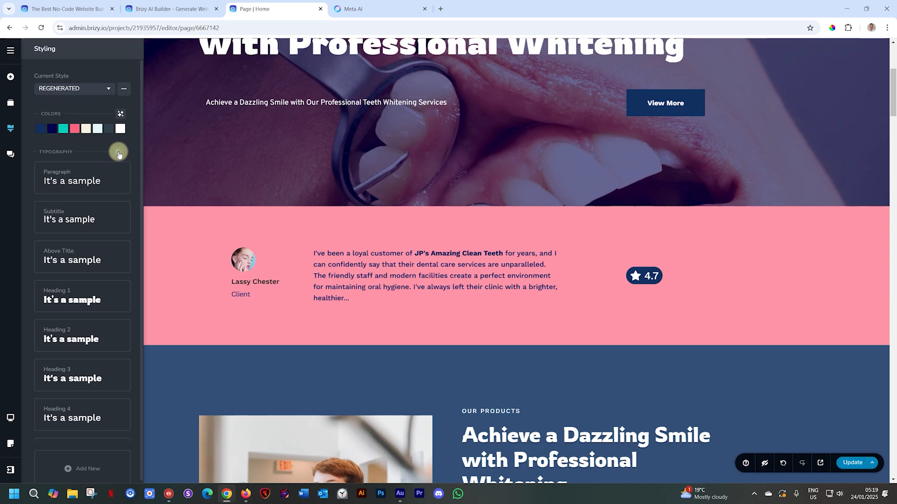
pyautogui.scroll(5, 149, 199)
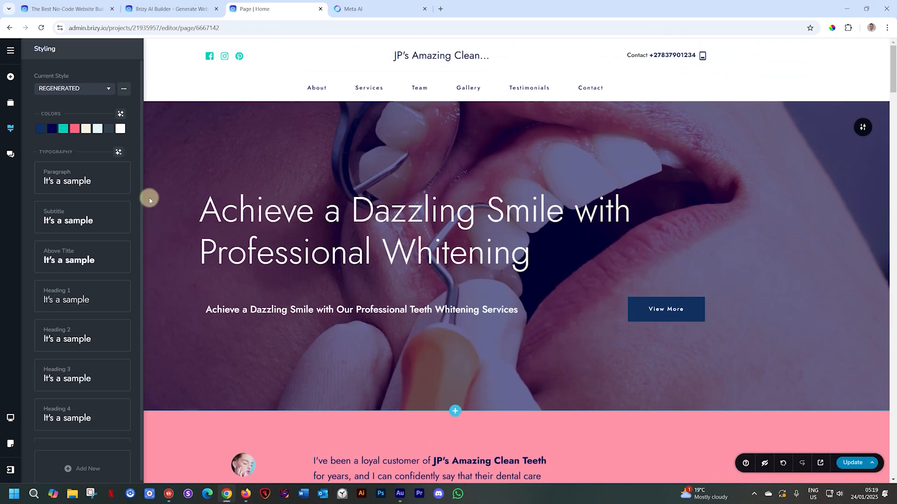
pyautogui.click(119, 153)
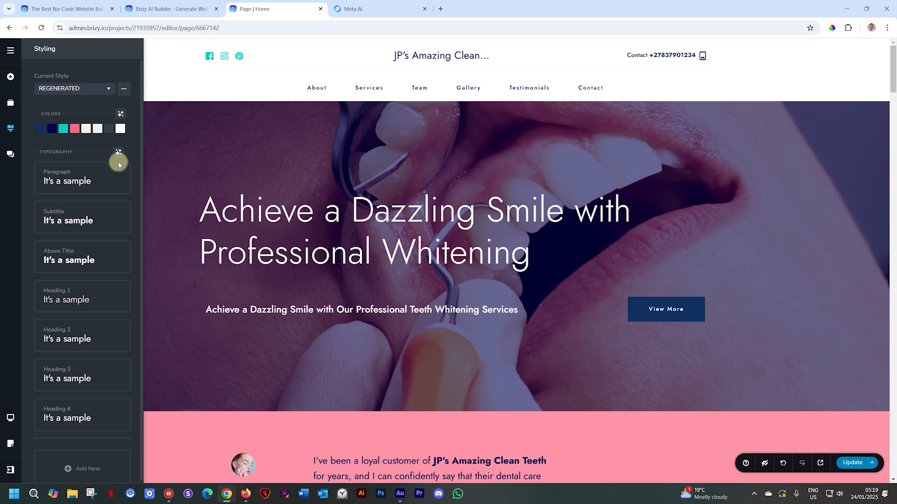
pyautogui.click(118, 154)
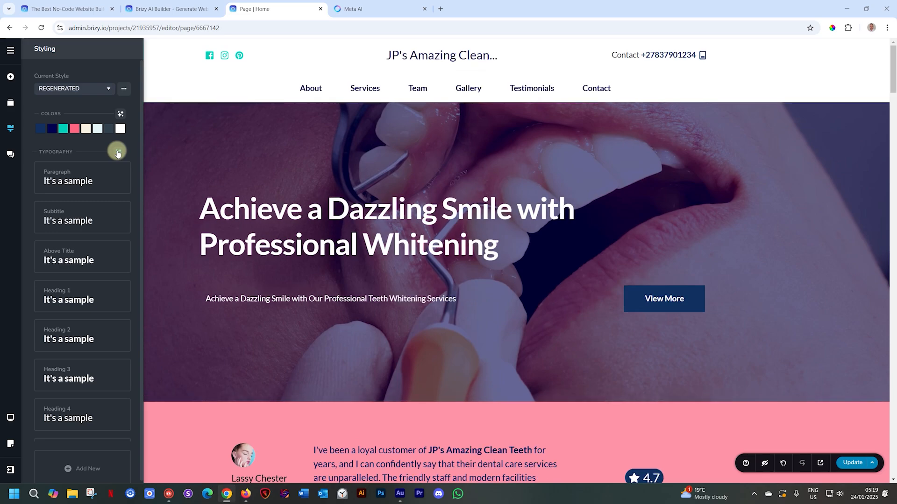
pyautogui.click(119, 153)
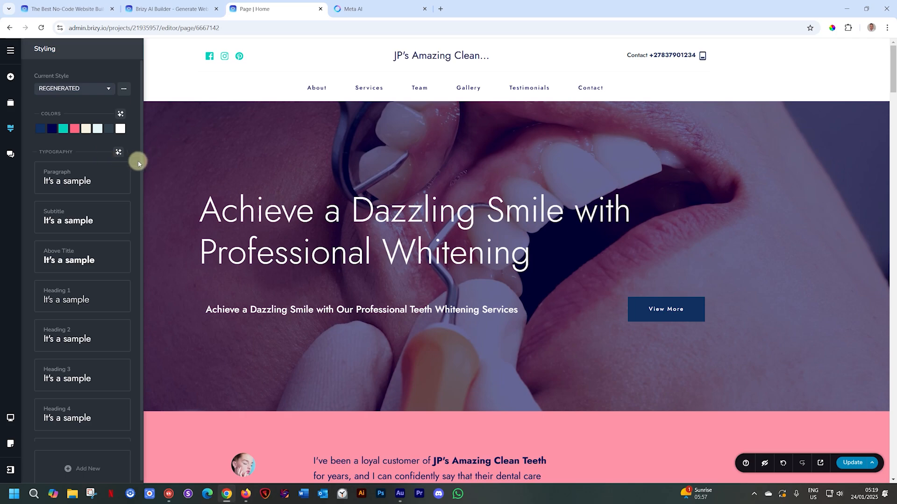
# - Update the website with the new styling, open its live preview and check the page and its web address
pyautogui.click(845, 464)
pyautogui.click(820, 463)
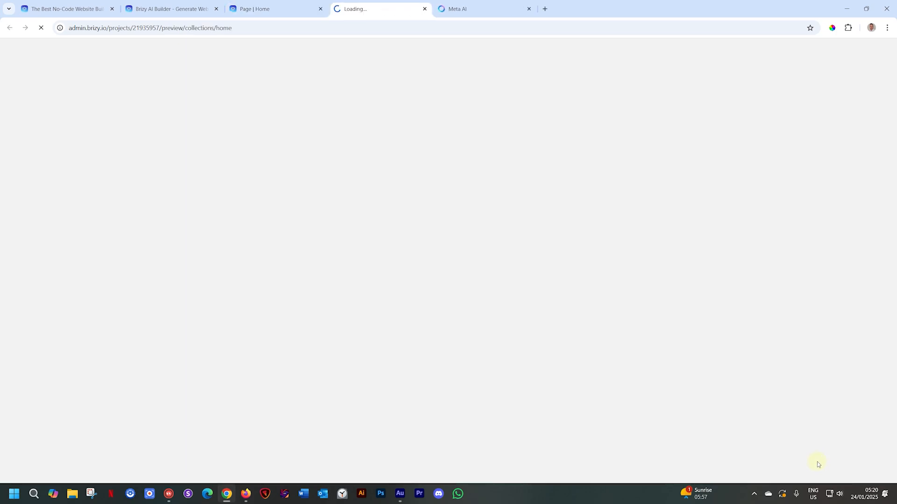
pyautogui.scroll(-12, 704, 417)
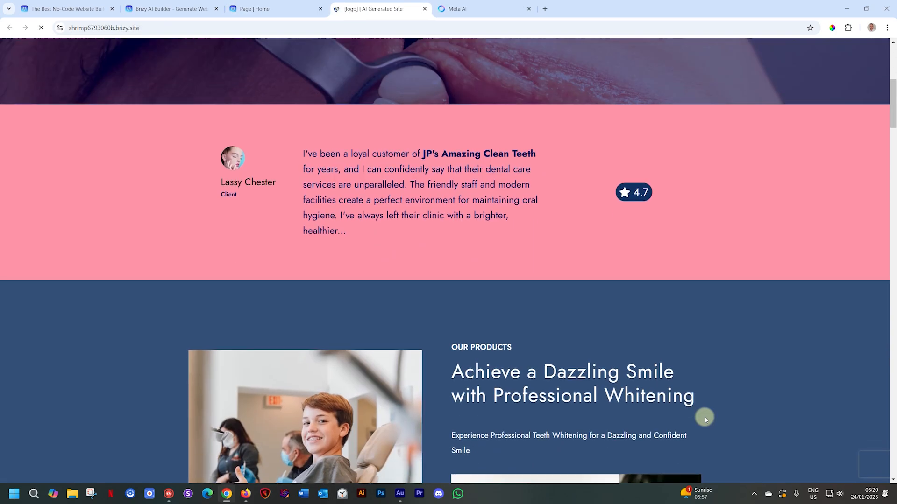
pyautogui.scroll(12, 704, 416)
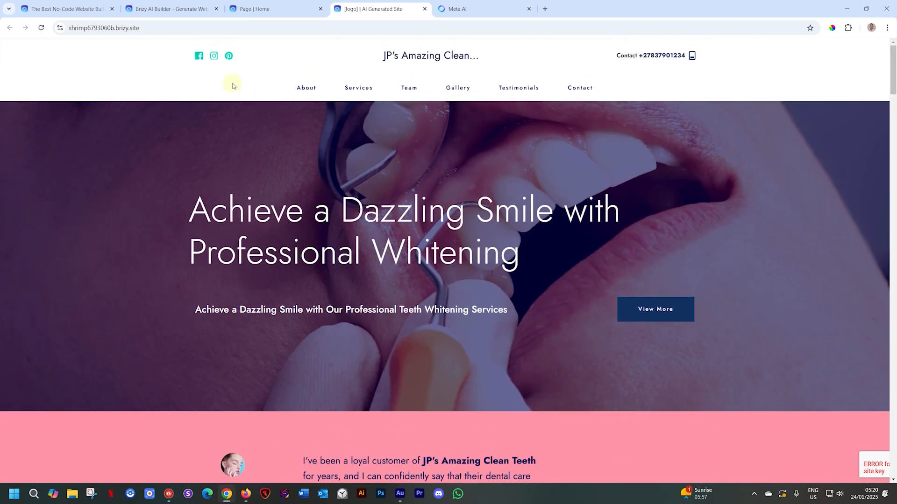
pyautogui.click(174, 29)
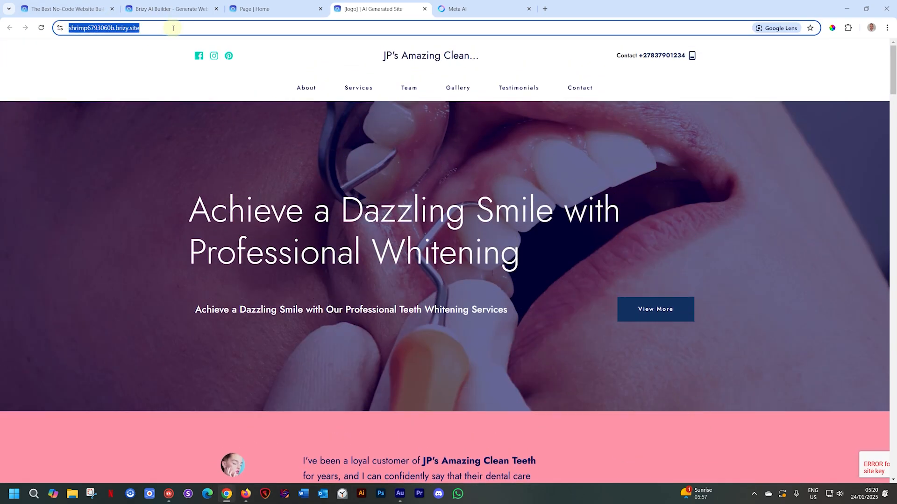
# - Return to the page editor and leave it for the Brizy project dashboard
pyautogui.click(306, 9)
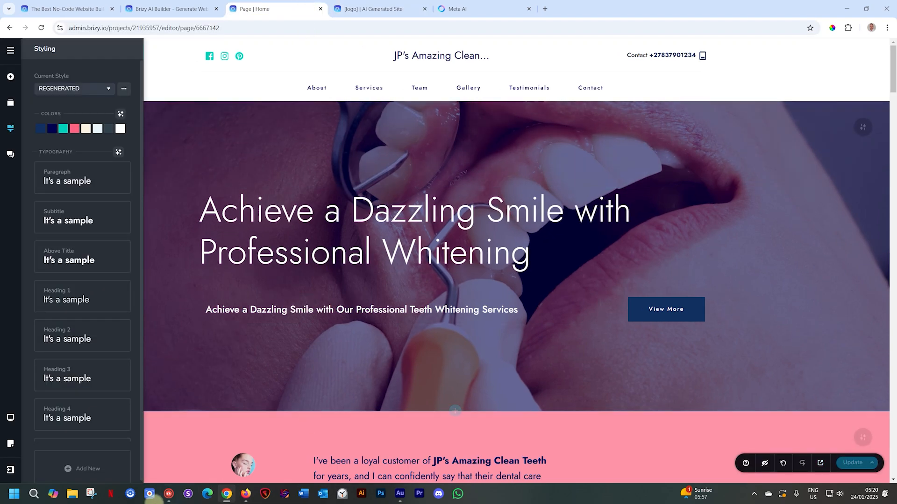
pyautogui.click(11, 471)
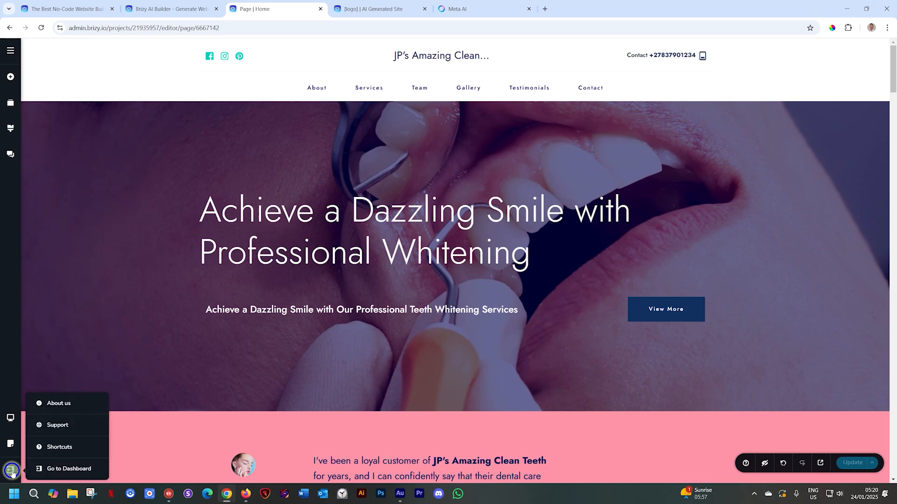
pyautogui.click(59, 469)
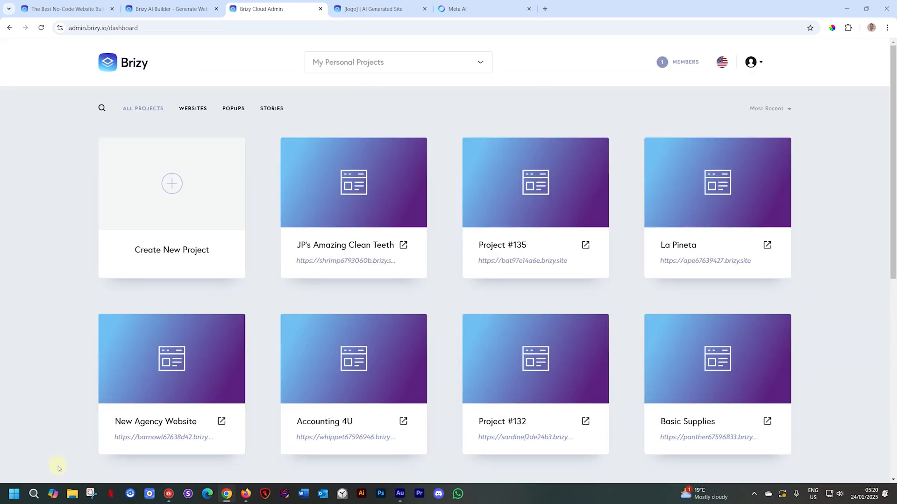
# - Rename the project JP's Amazing Clean Teeth as Dentist Website
pyautogui.moveTo(335, 191)
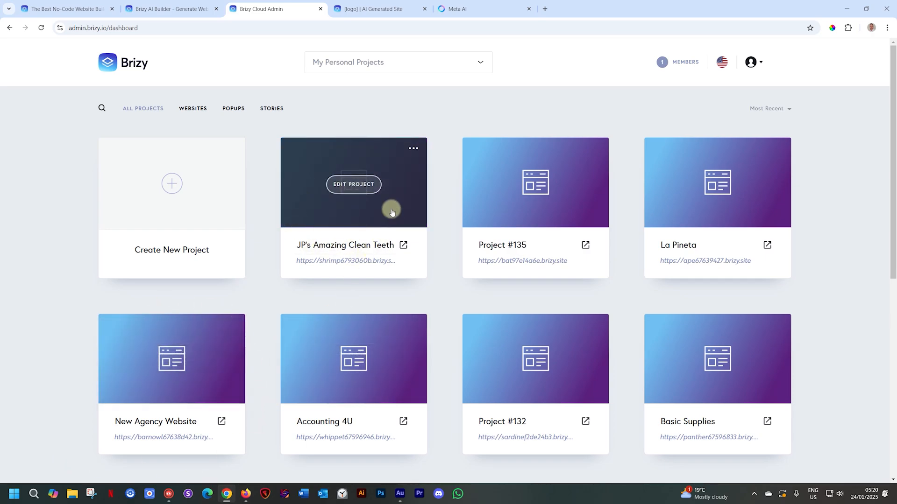
pyautogui.click(339, 244)
pyautogui.tripleClick(340, 243)
pyautogui.write('Dent')
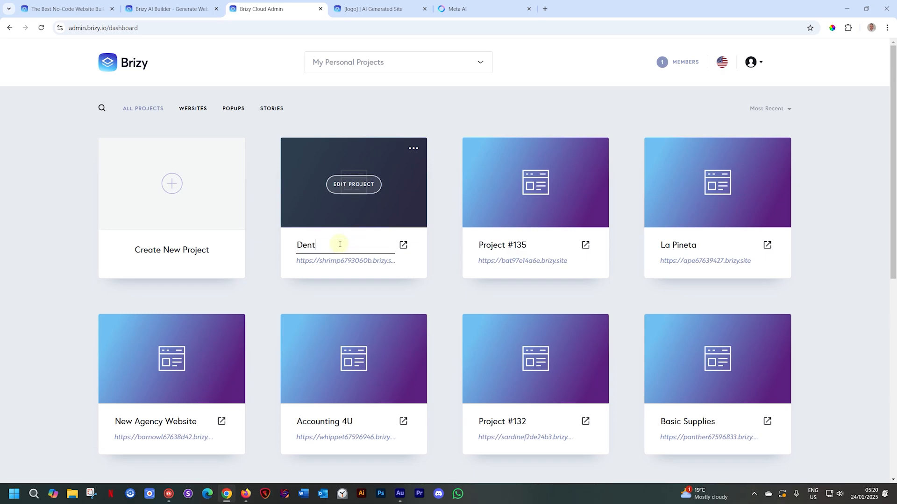
pyautogui.write('ist Website')
pyautogui.click(433, 234)
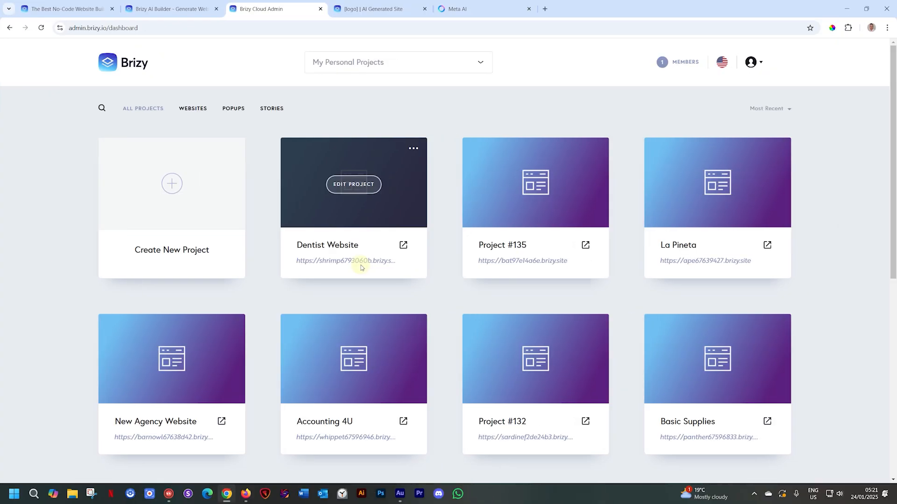
# - Create a new Website & Landing Page project using Generate with AI as the starting method
pyautogui.click(172, 180)
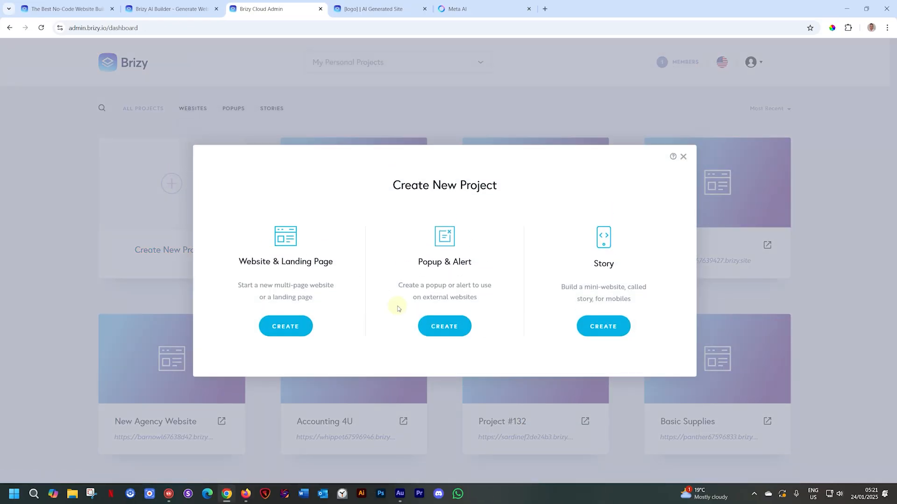
pyautogui.click(293, 330)
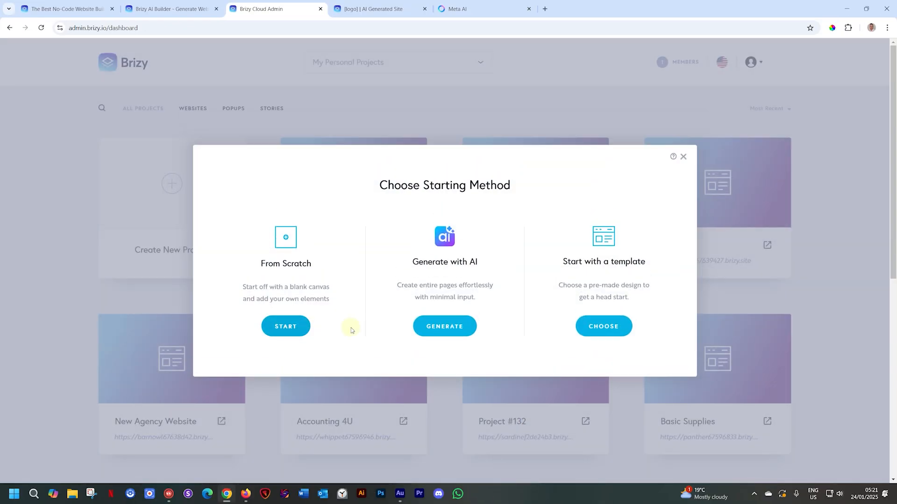
pyautogui.click(445, 329)
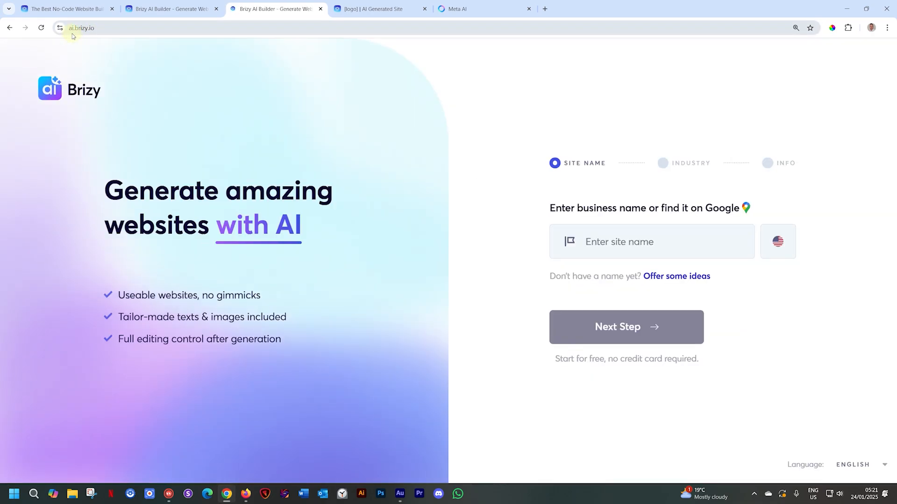
# - Close all other browser tabs so only the new Brizy AI Builder page stays open
pyautogui.click(111, 9)
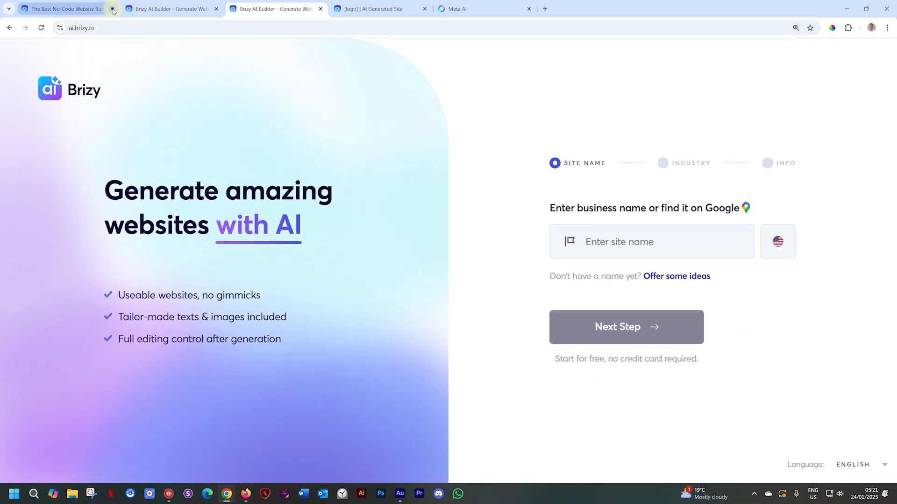
pyautogui.click(112, 9)
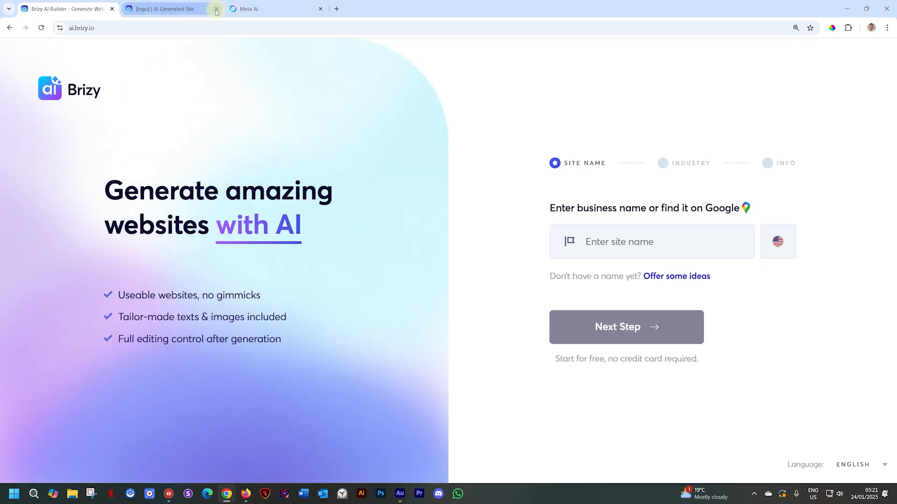
pyautogui.click(217, 10)
pyautogui.click(216, 9)
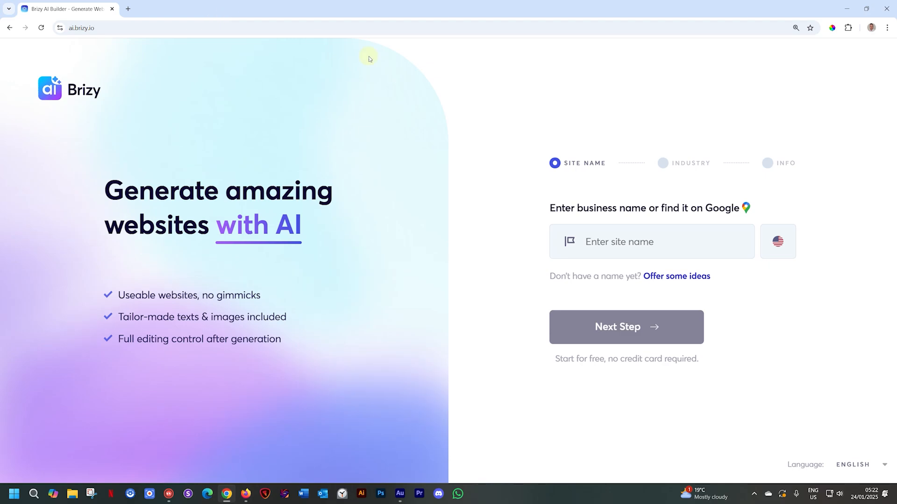
# - Enter Oom Samie se Winkel as the business name, choose its Google listing and build the website
pyautogui.click(614, 244)
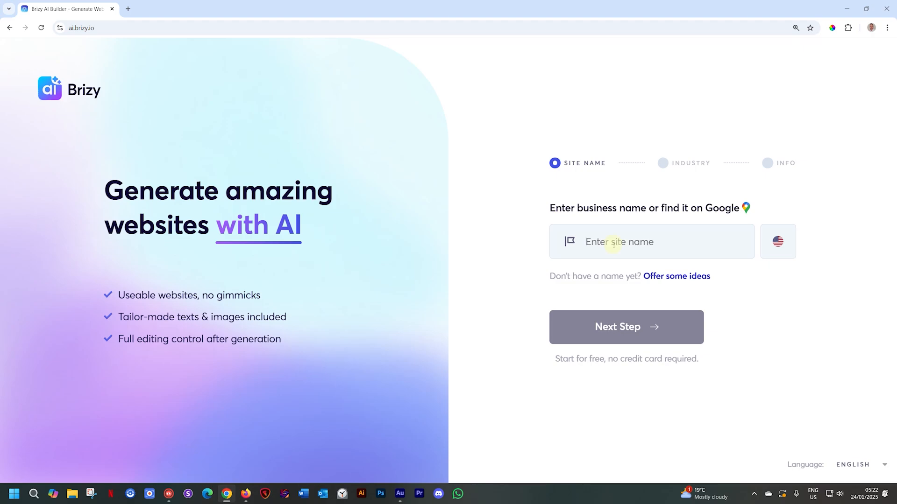
pyautogui.write('Oom Samie se Winkel')
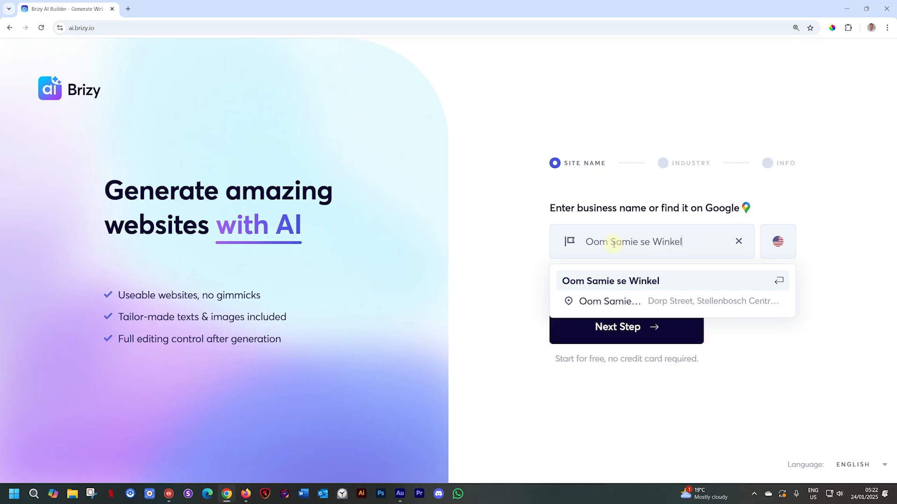
pyautogui.click(674, 305)
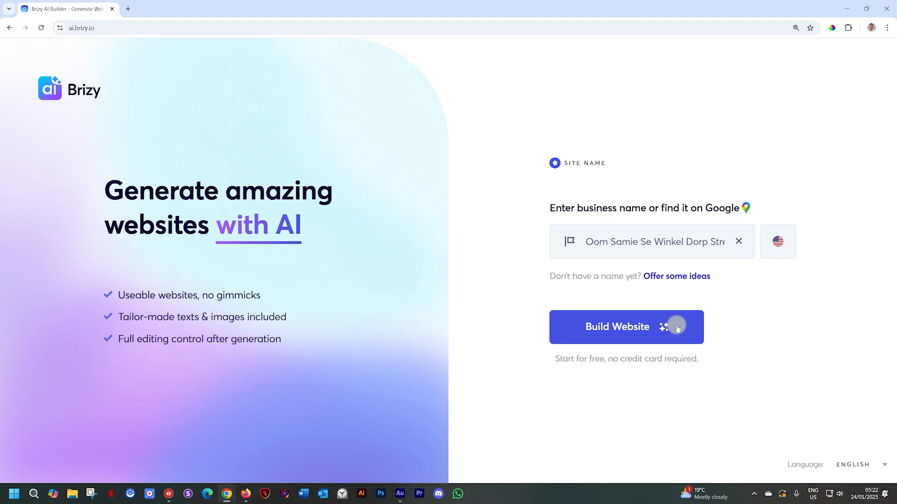
pyautogui.click(677, 328)
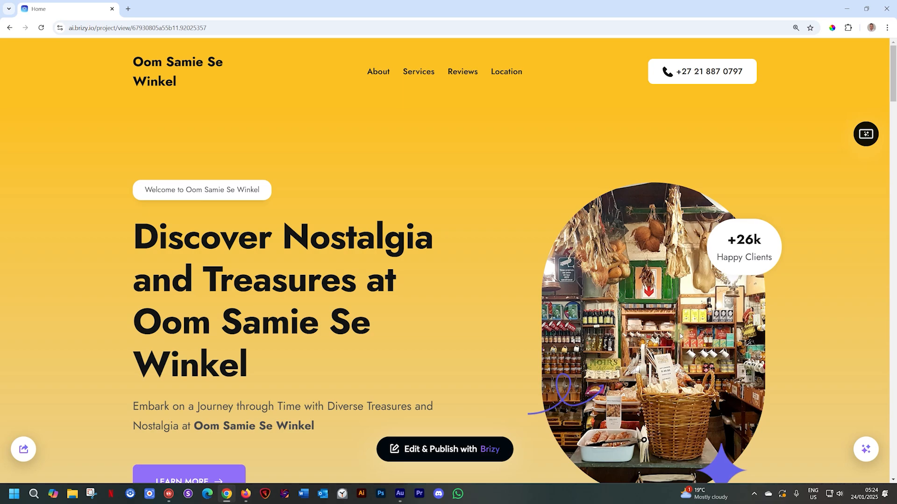
# - Examine the generated Oom Samie Se Winkel homepage from the hero through the About Us and product category sections
pyautogui.scroll(-1, 682, 345)
pyautogui.scroll(1, 684, 337)
pyautogui.scroll(-2, 691, 318)
pyautogui.scroll(-1, 689, 315)
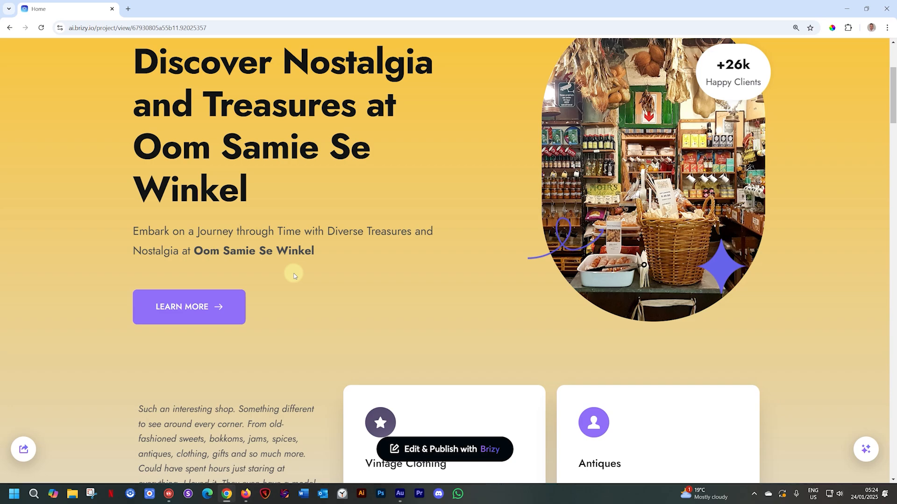
pyautogui.scroll(-5, 293, 275)
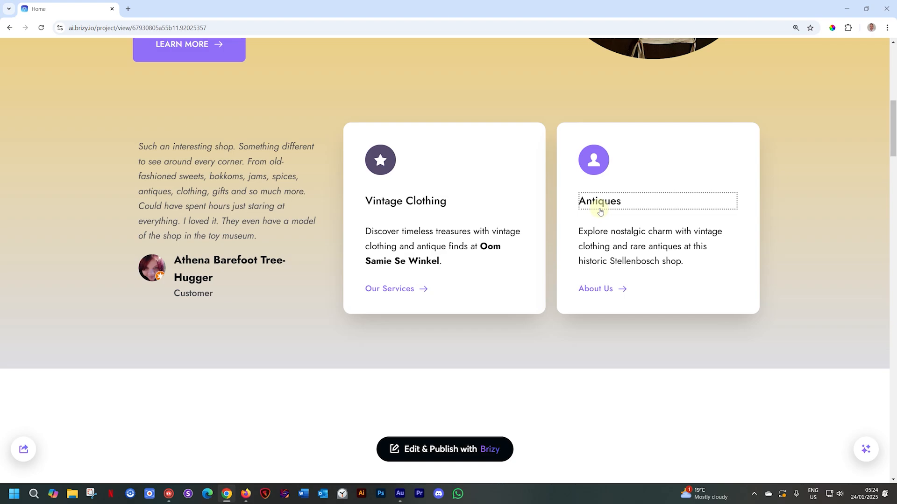
pyautogui.scroll(-6, 602, 238)
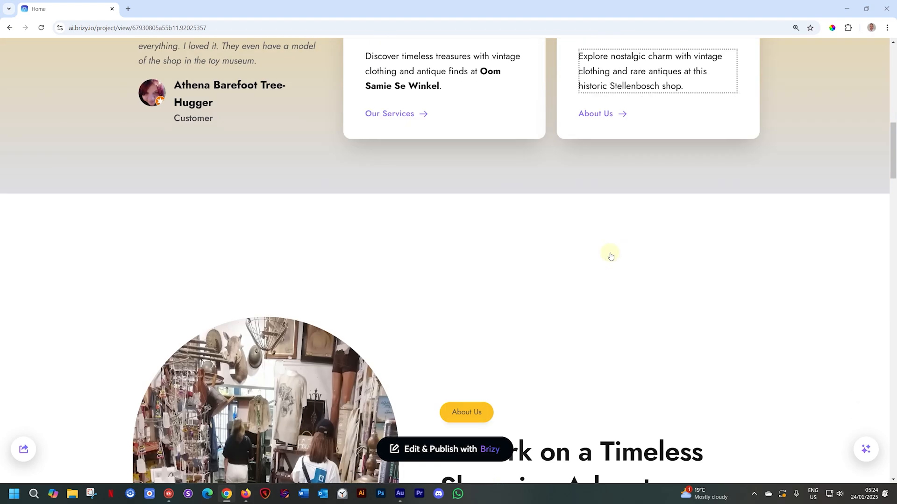
pyautogui.scroll(-3, 708, 258)
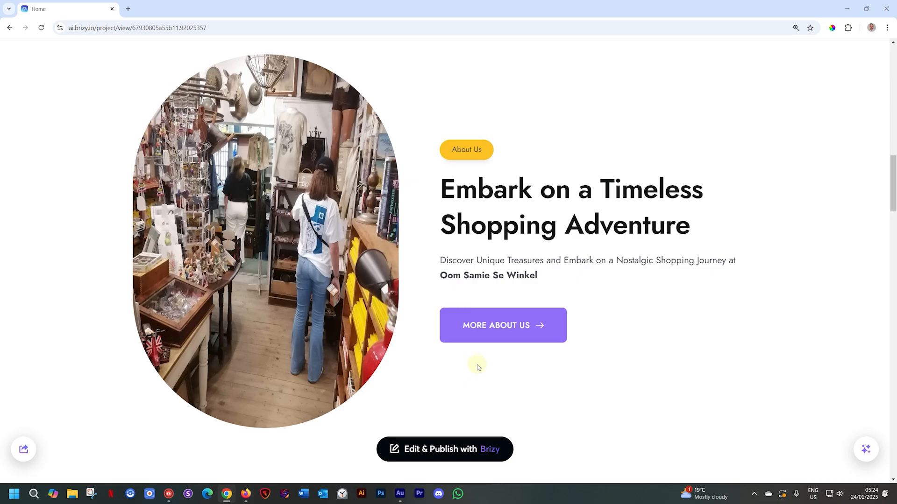
pyautogui.scroll(-8, 481, 365)
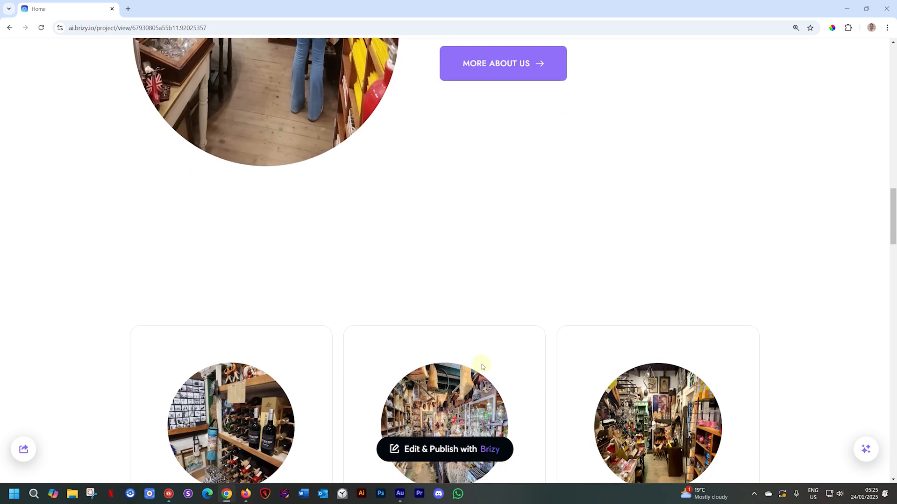
pyautogui.scroll(-3, 491, 336)
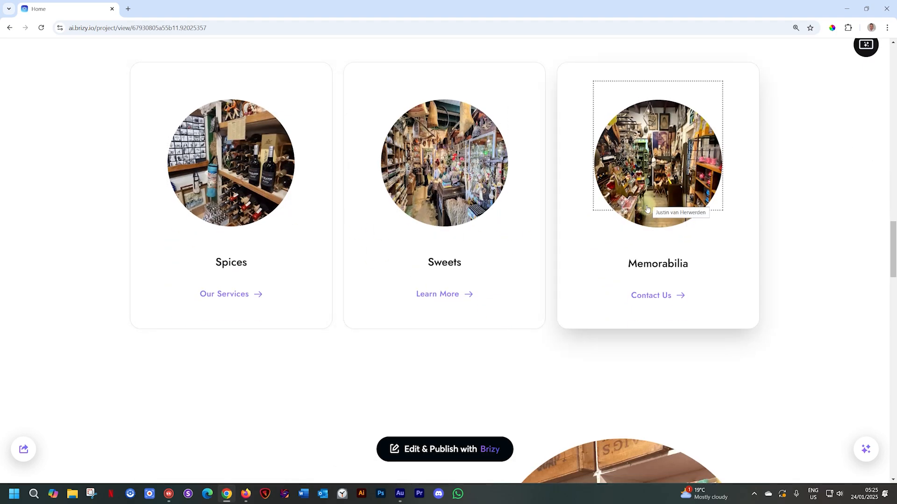
# - Examine the homepage's Why Choose Us, testimonials, map, contact details and footer sections, then return to the hero
pyautogui.scroll(-6, 647, 209)
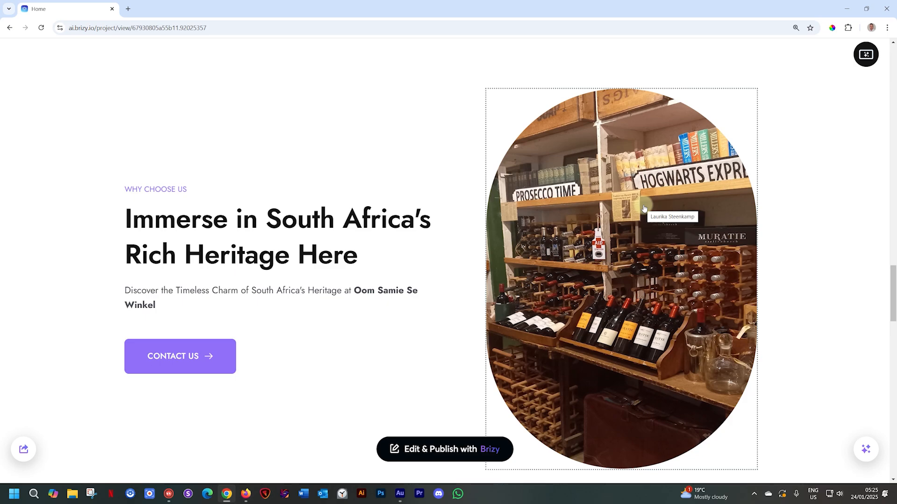
pyautogui.scroll(-10, 644, 207)
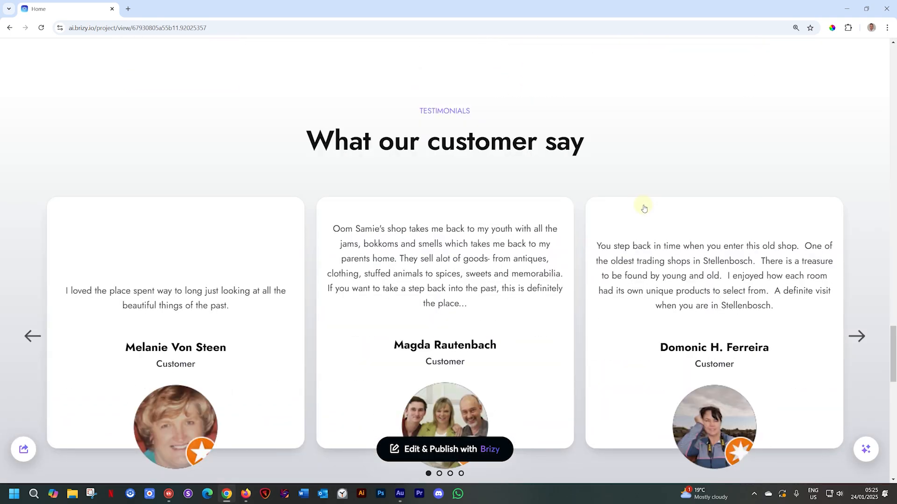
pyautogui.scroll(2, 643, 205)
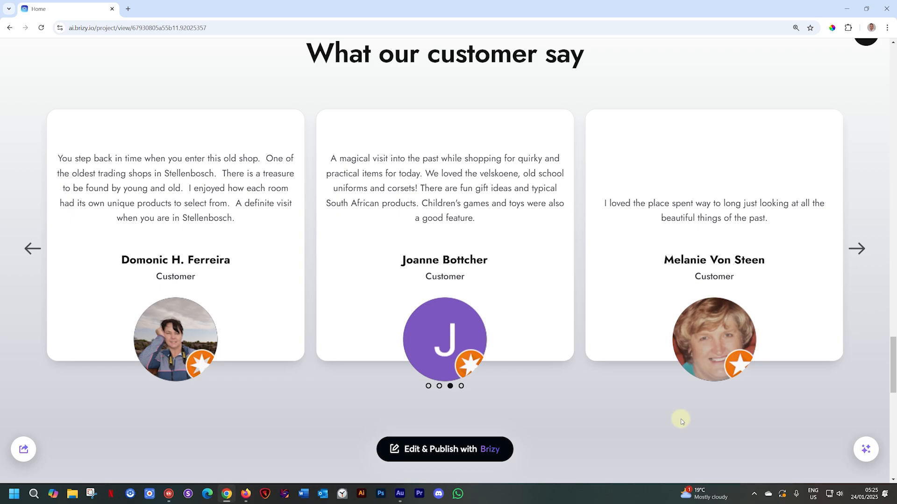
pyautogui.scroll(-7, 682, 422)
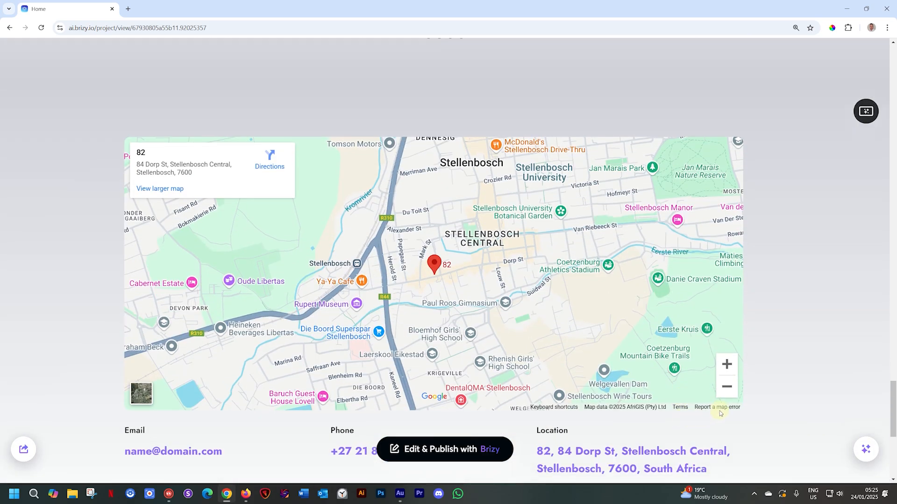
pyautogui.scroll(-1, 767, 408)
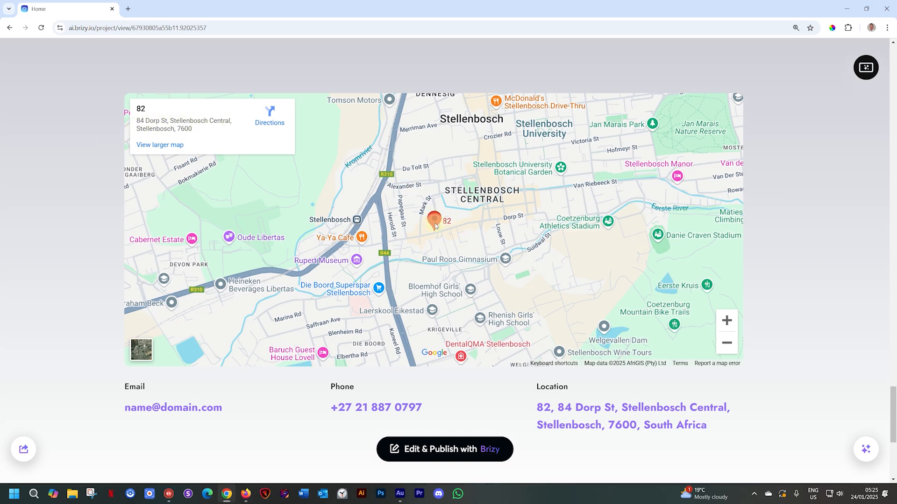
pyautogui.scroll(-2, 785, 254)
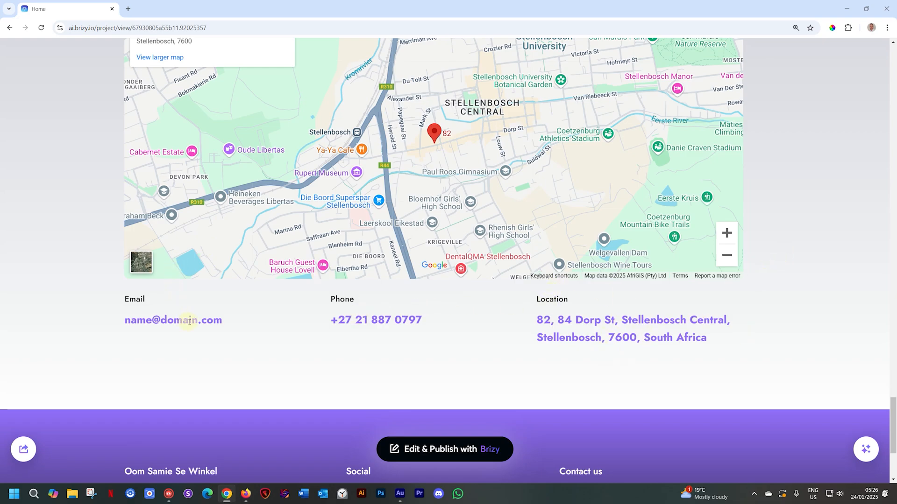
pyautogui.scroll(-2, 189, 322)
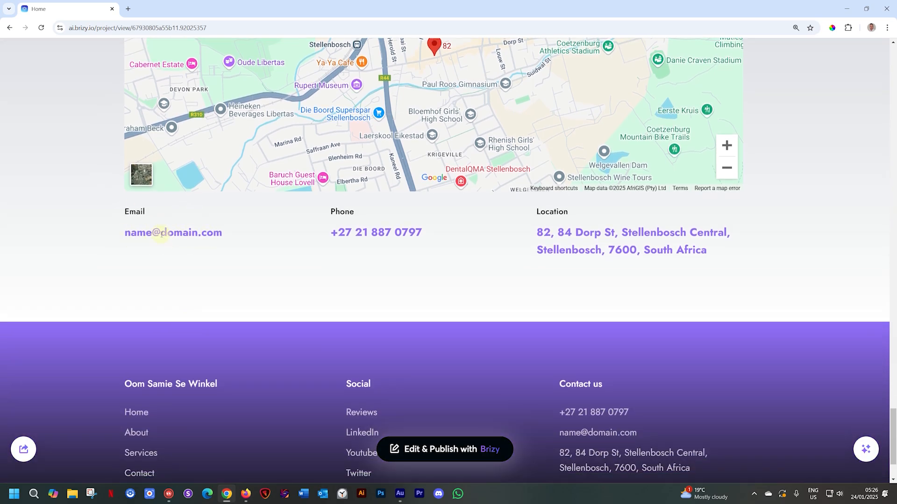
pyautogui.scroll(-2, 162, 234)
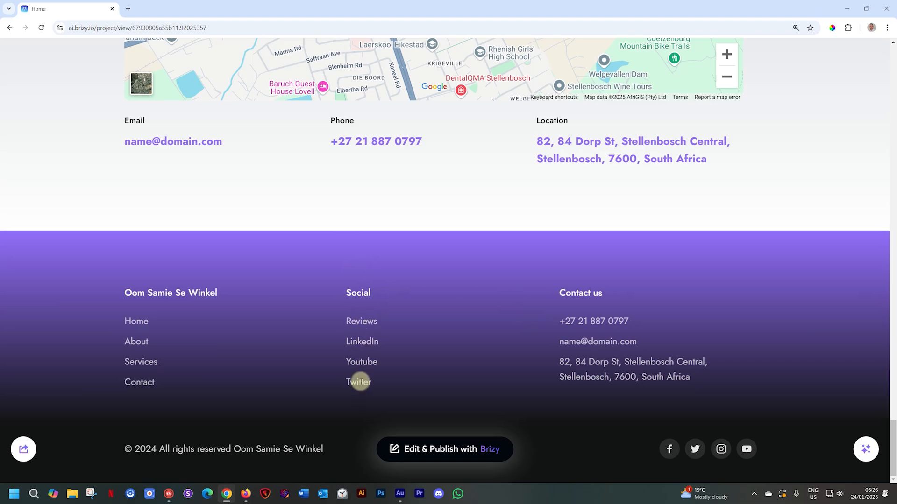
pyautogui.scroll(20, 778, 269)
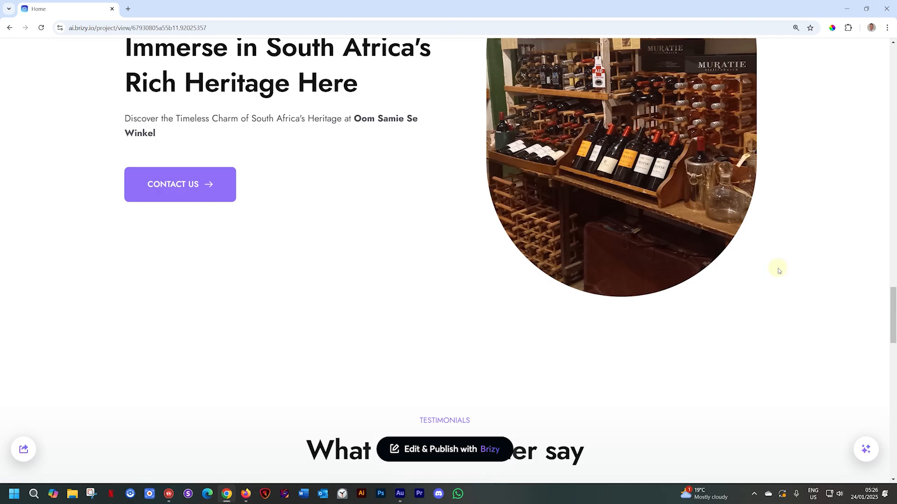
pyautogui.scroll(20, 778, 270)
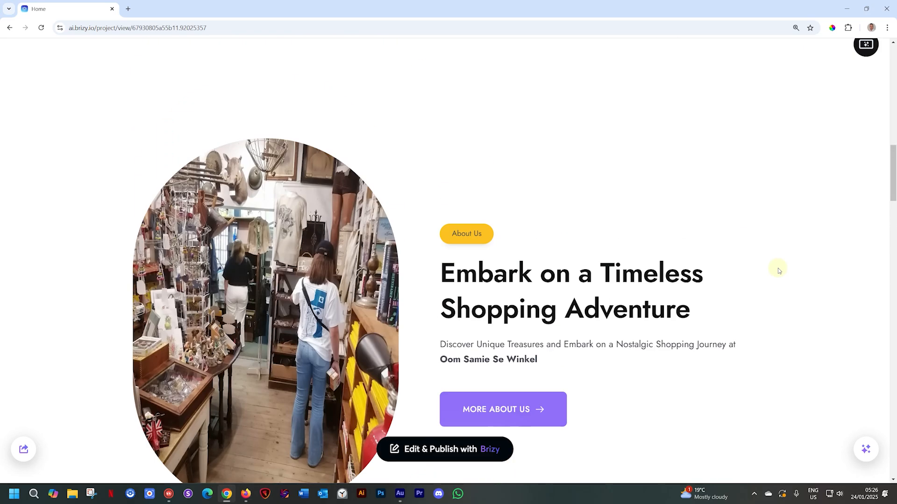
pyautogui.scroll(10, 778, 270)
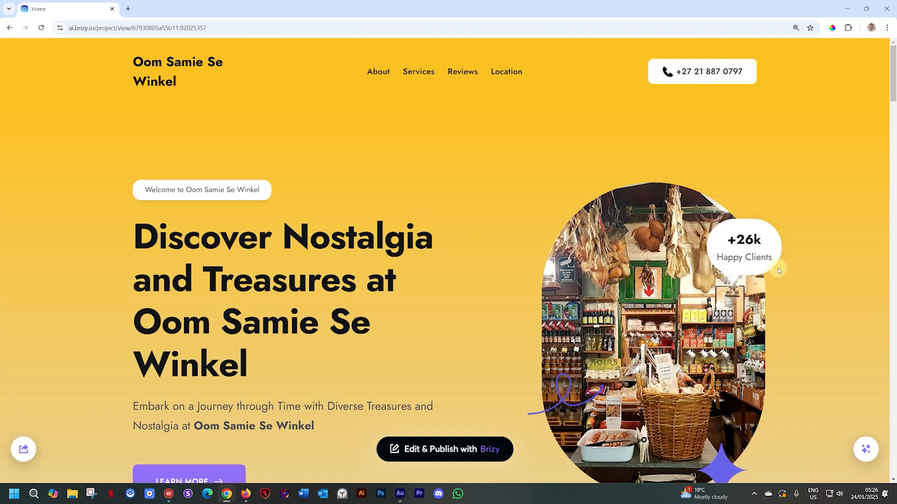
# - Regenerate the colors of the Oom Samie Se Winkel website
pyautogui.scroll(-6, 777, 270)
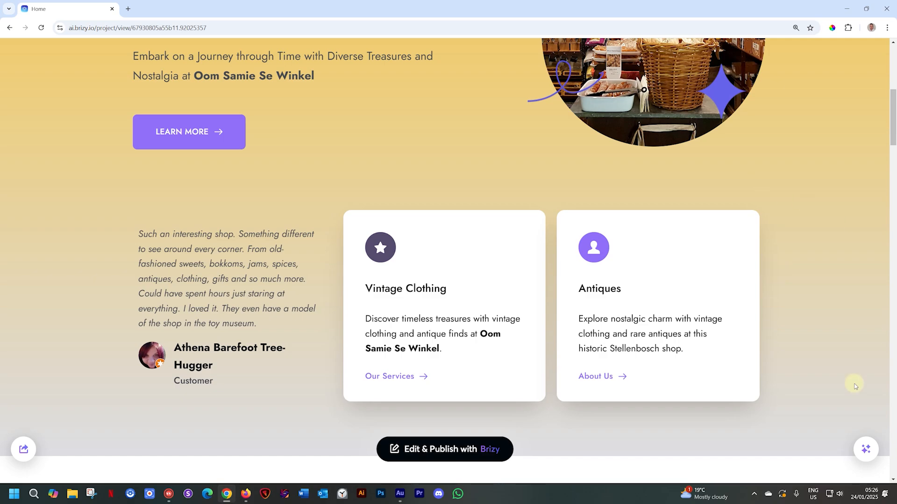
pyautogui.click(865, 450)
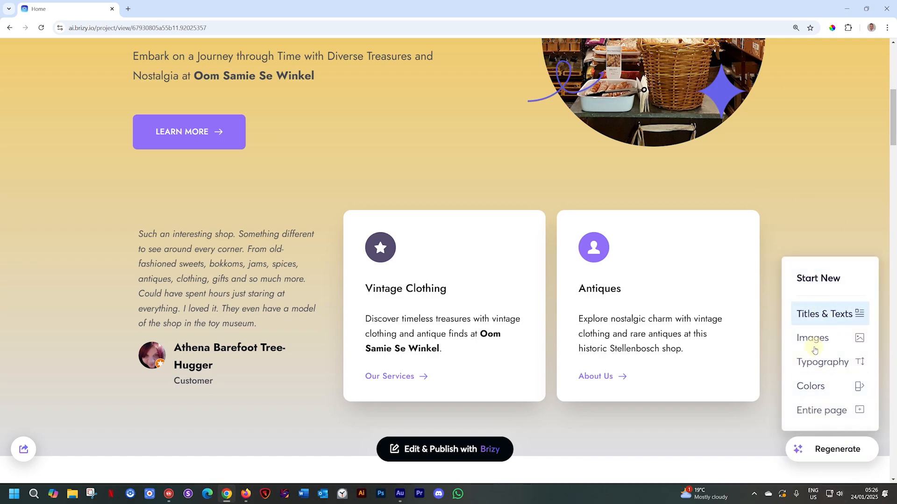
pyautogui.click(816, 386)
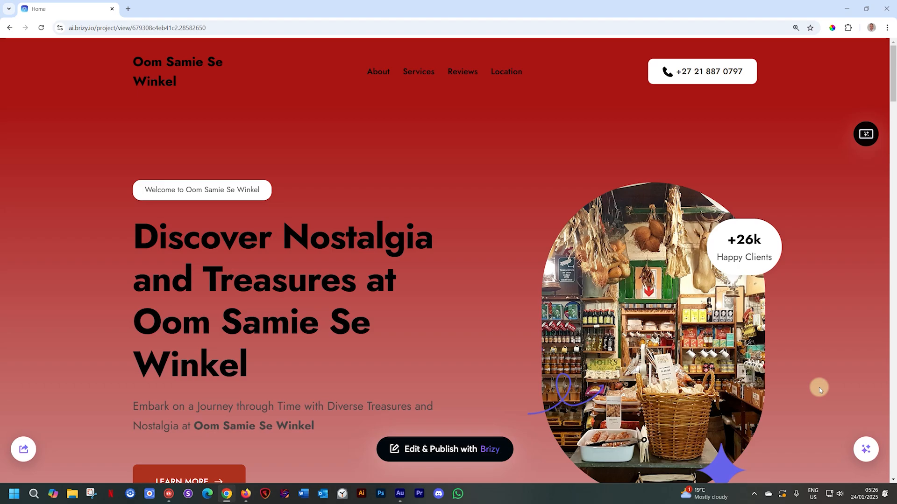
# - Examine the recolored homepage from About Us through the testimonials carousel, location map, contact details and footer
pyautogui.scroll(-20, 820, 391)
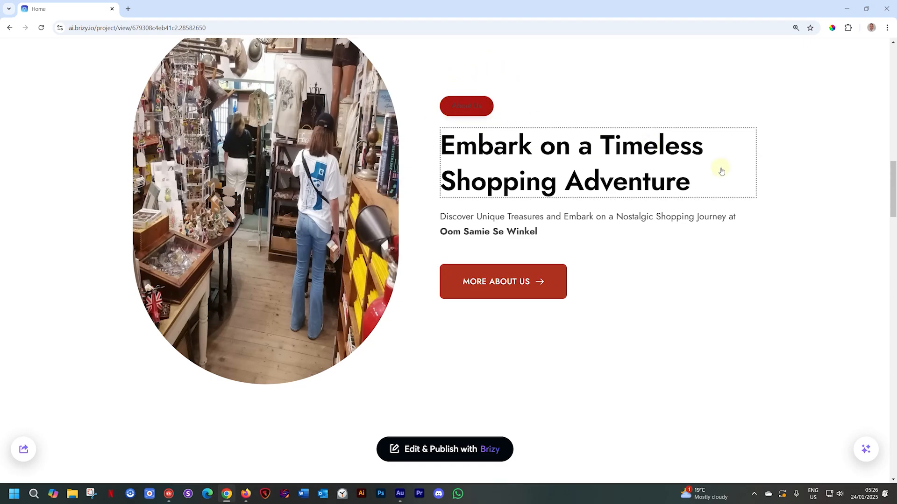
pyautogui.scroll(-10, 720, 170)
pyautogui.scroll(-10, 813, 158)
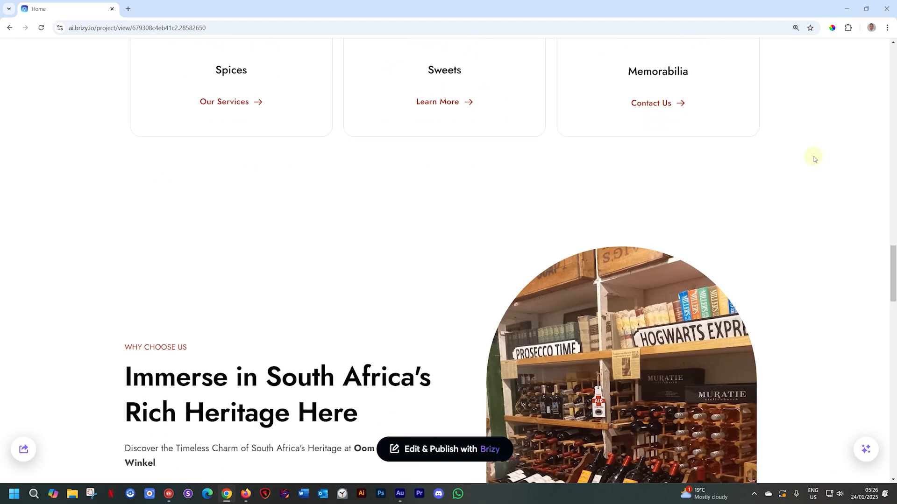
pyautogui.scroll(-10, 813, 158)
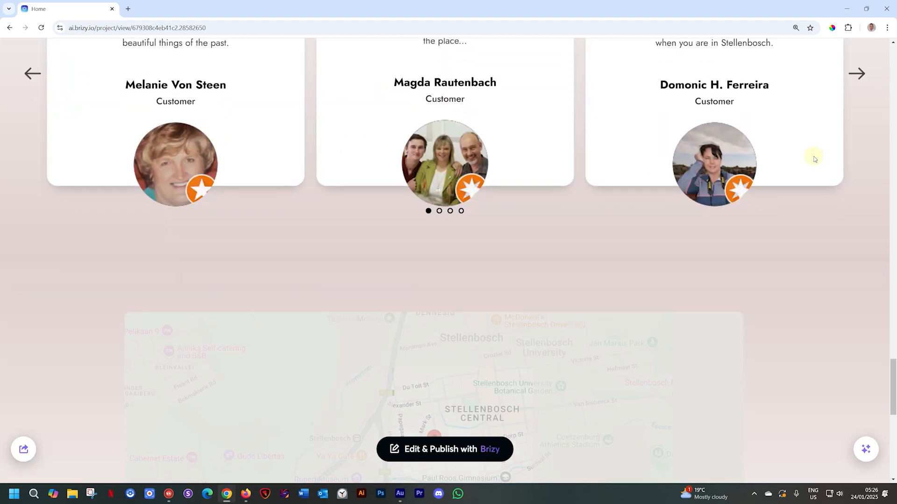
pyautogui.scroll(4, 813, 158)
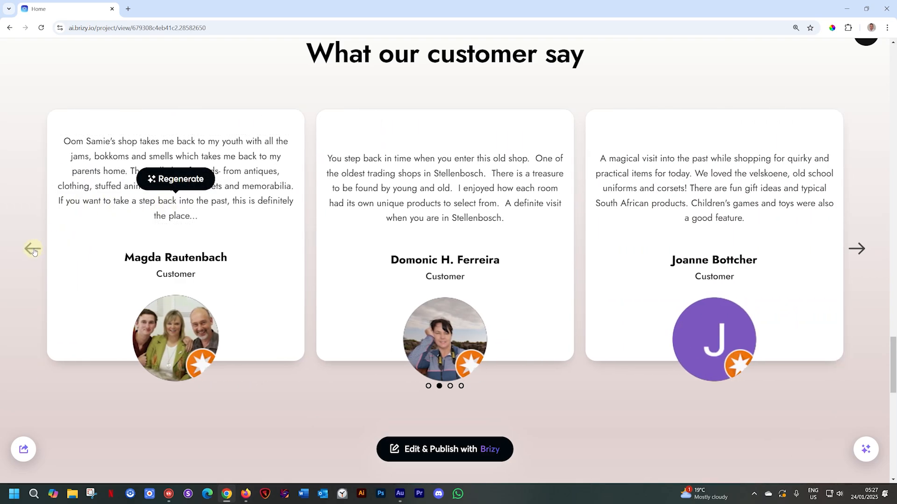
pyautogui.click(33, 250)
pyautogui.click(175, 182)
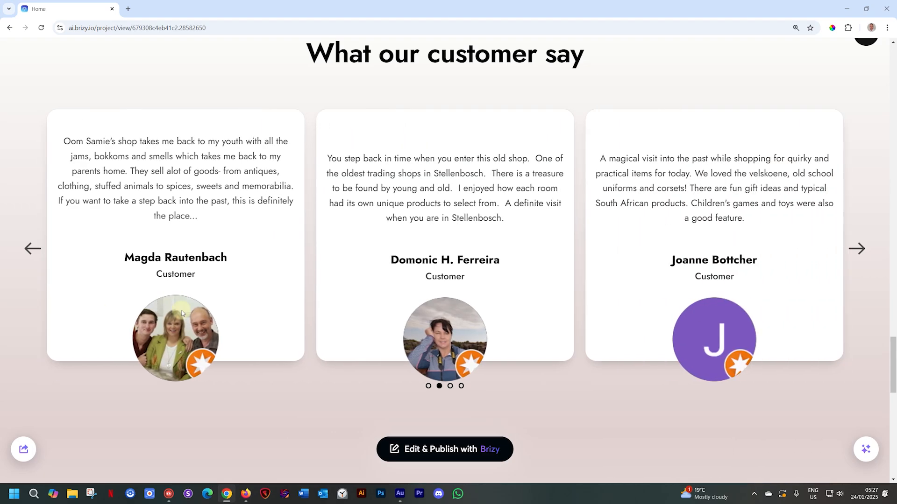
pyautogui.scroll(-5, 181, 330)
pyautogui.scroll(-4, 181, 332)
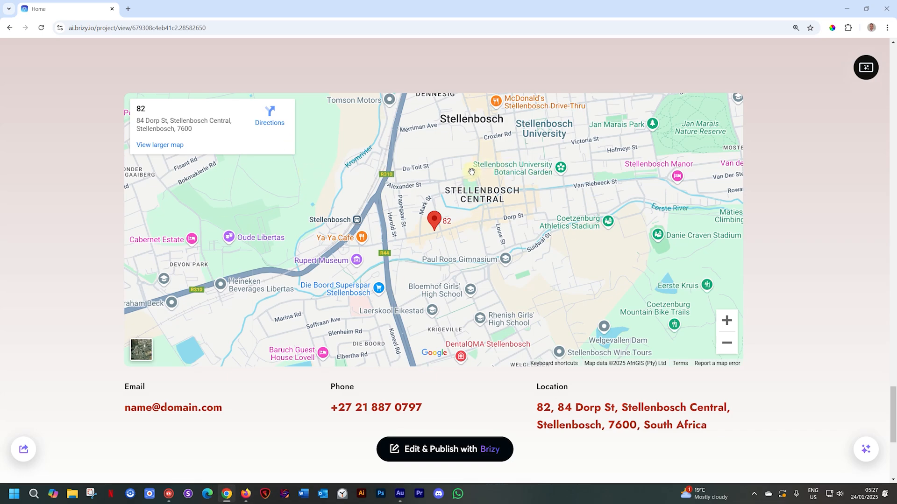
pyautogui.scroll(-1, 508, 219)
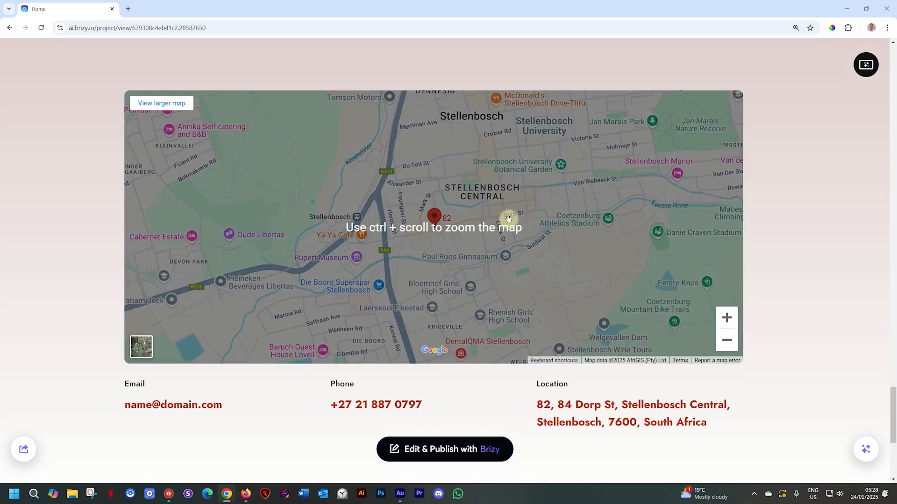
pyautogui.scroll(-5, 508, 219)
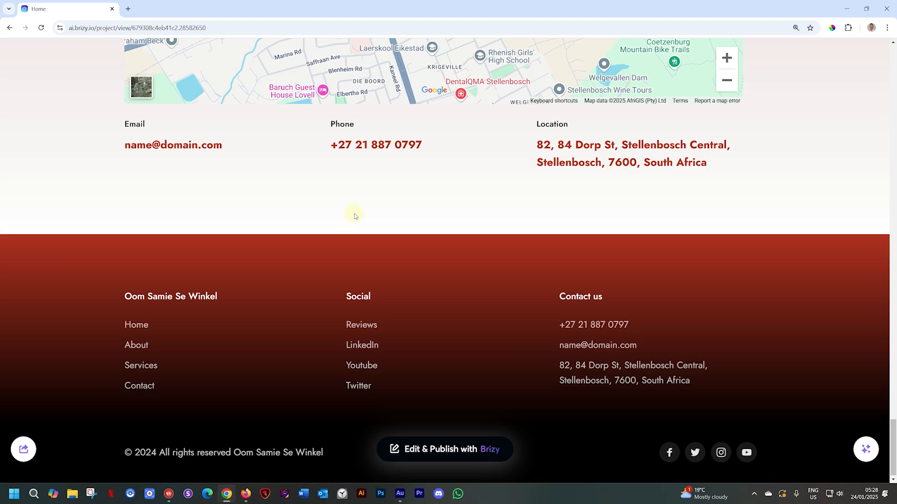
pyautogui.scroll(10, 354, 216)
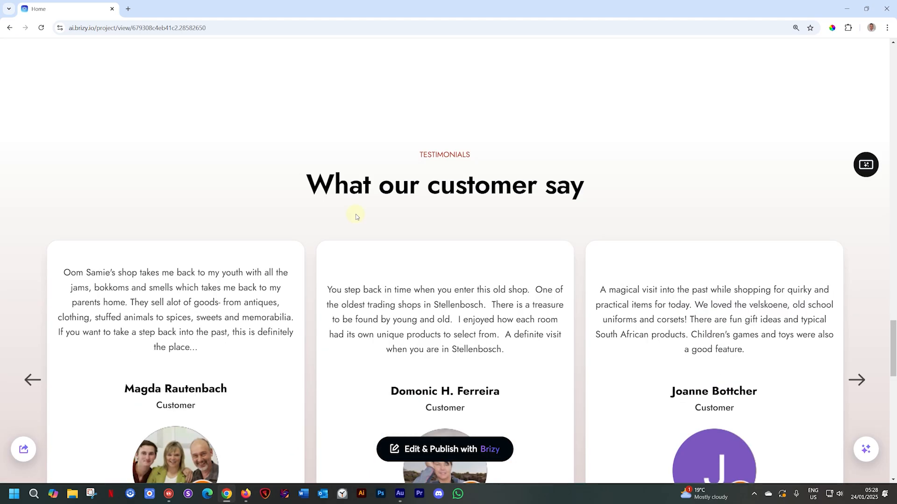
pyautogui.scroll(8, 356, 216)
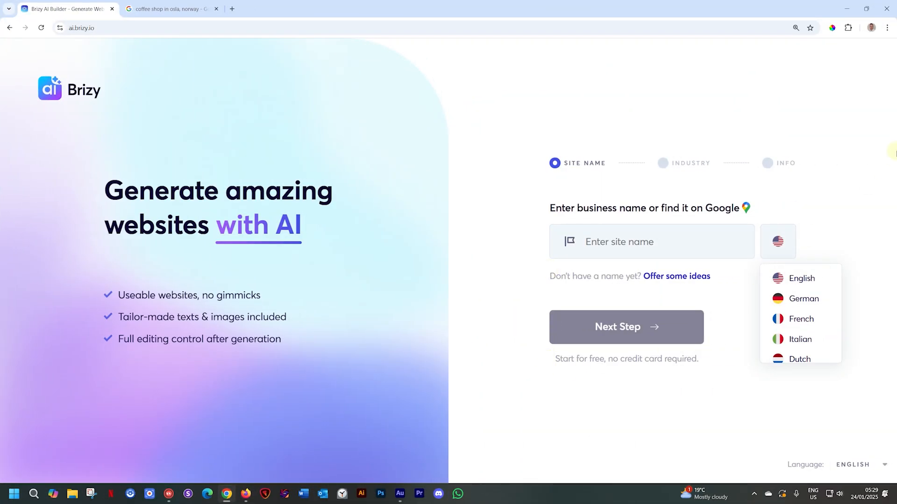
# - Switch the AI builder's interface language to Norsk and back to English
pyautogui.click(873, 151)
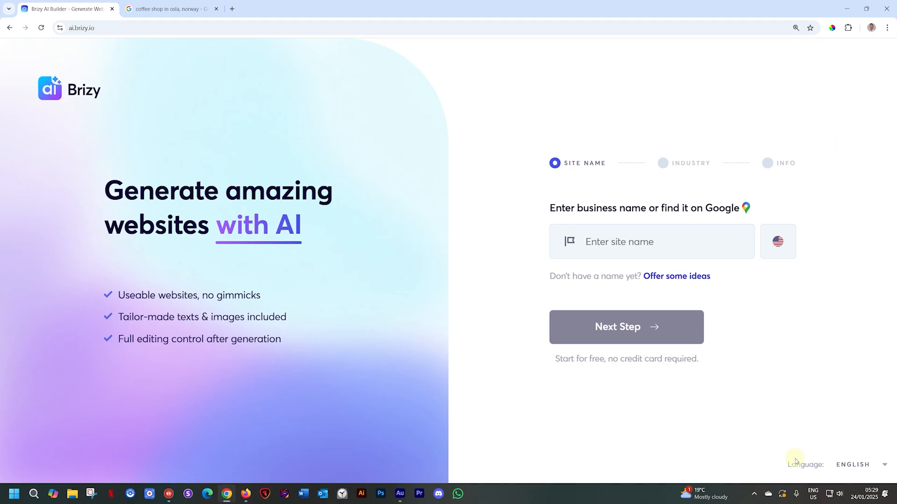
pyautogui.click(882, 465)
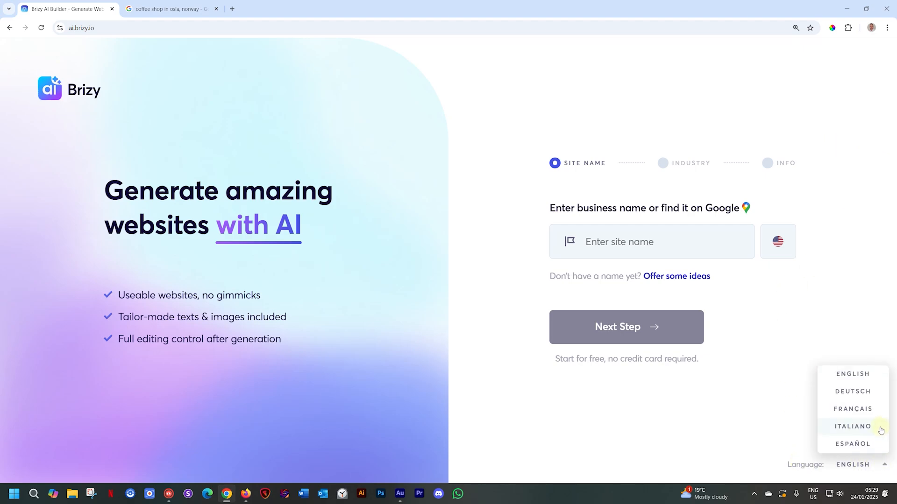
pyautogui.scroll(-2, 871, 400)
pyautogui.scroll(-3, 871, 400)
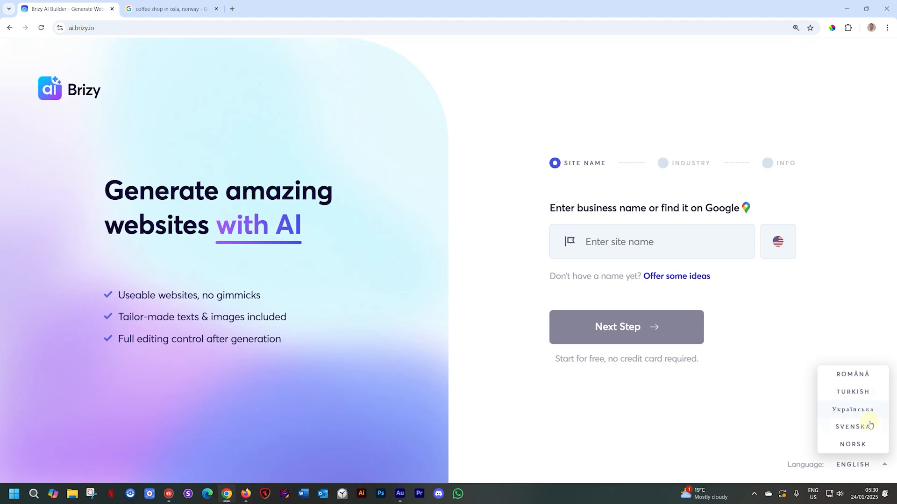
pyautogui.click(866, 444)
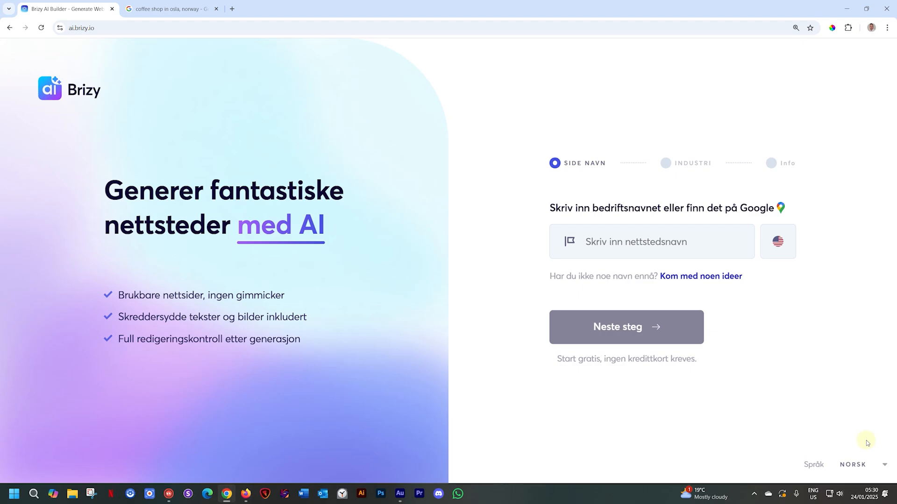
pyautogui.click(886, 469)
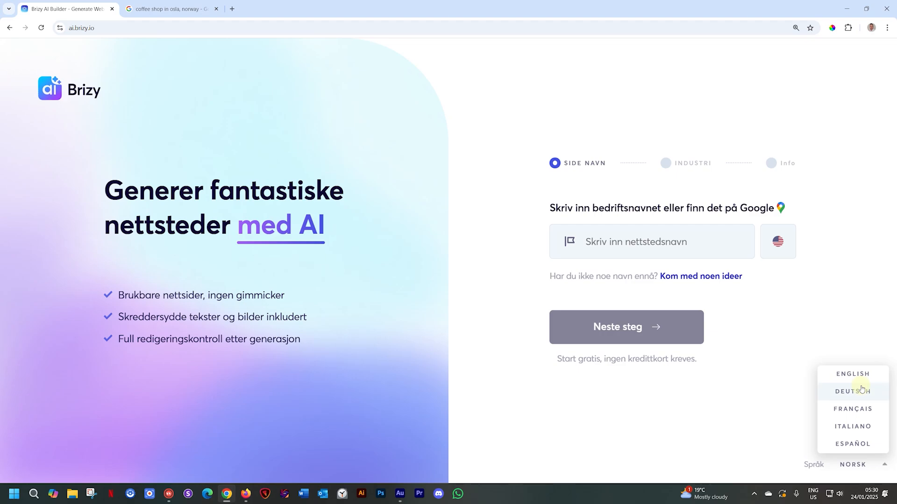
pyautogui.click(863, 379)
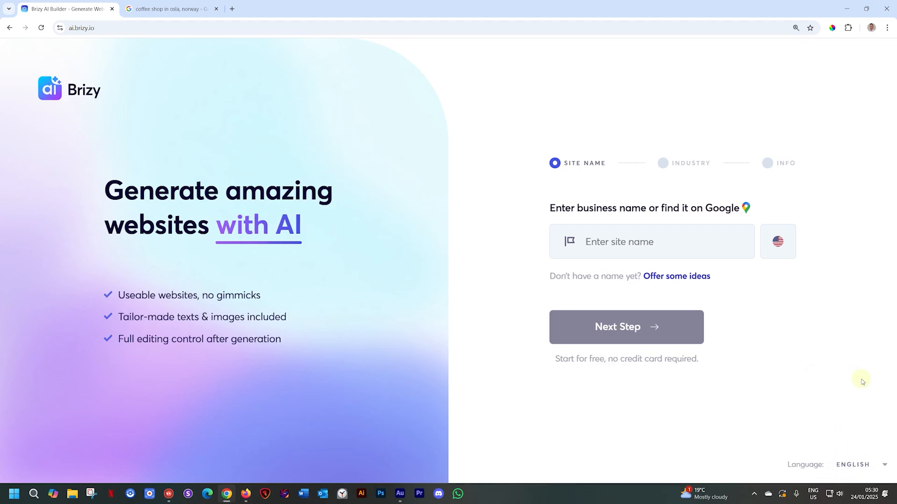
# - Set the language of the website being generated to Norwegian, after reviewing the other available languages
pyautogui.click(786, 252)
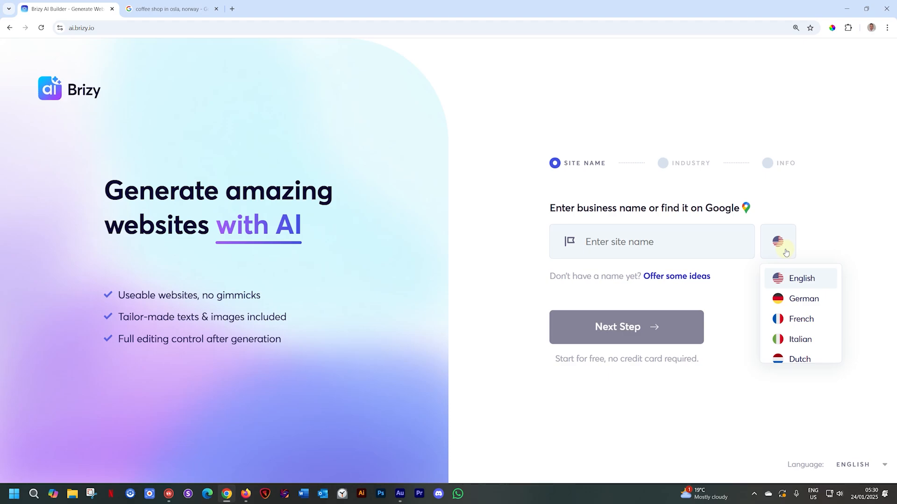
pyautogui.scroll(-2, 806, 323)
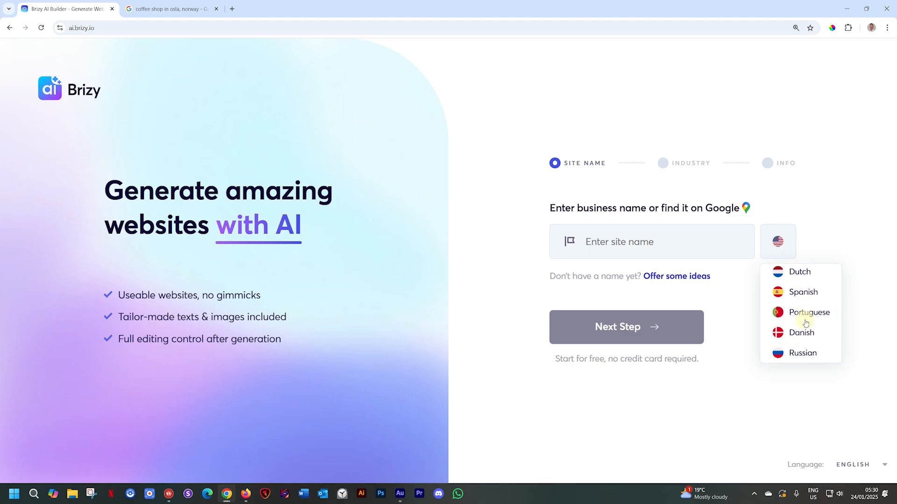
pyautogui.scroll(-6, 805, 323)
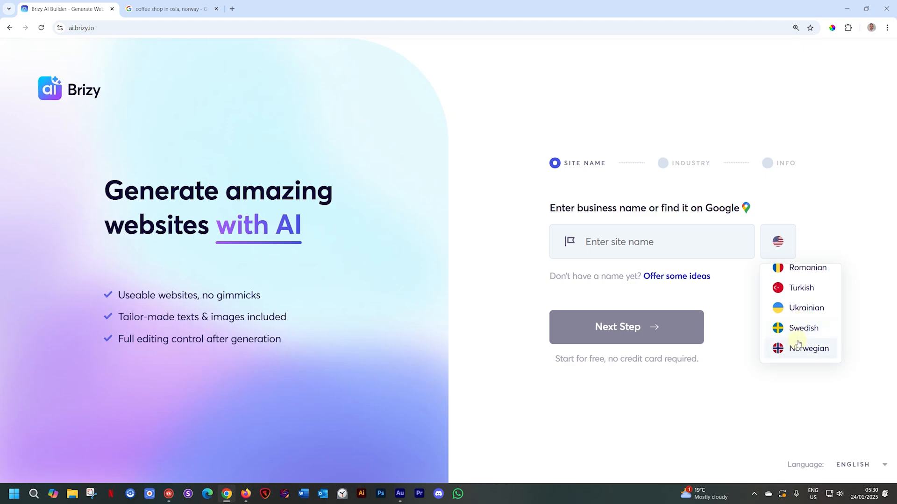
pyautogui.scroll(5, 799, 308)
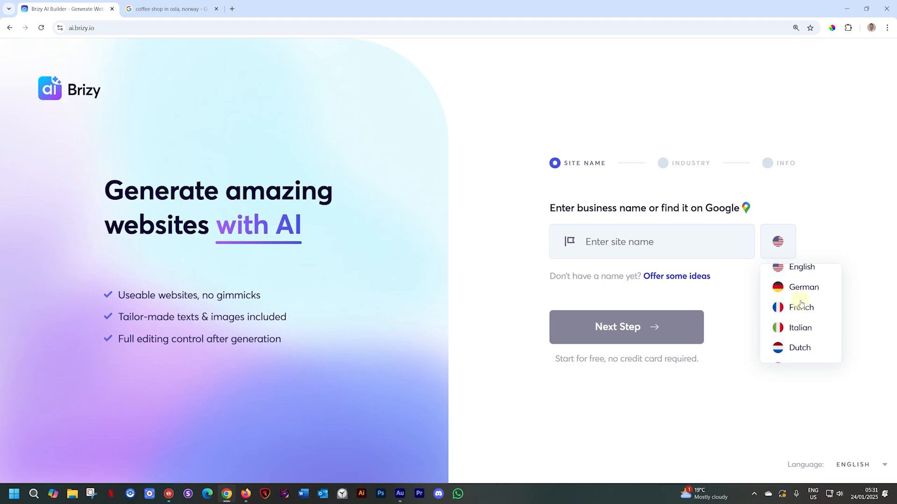
pyautogui.scroll(-2, 801, 304)
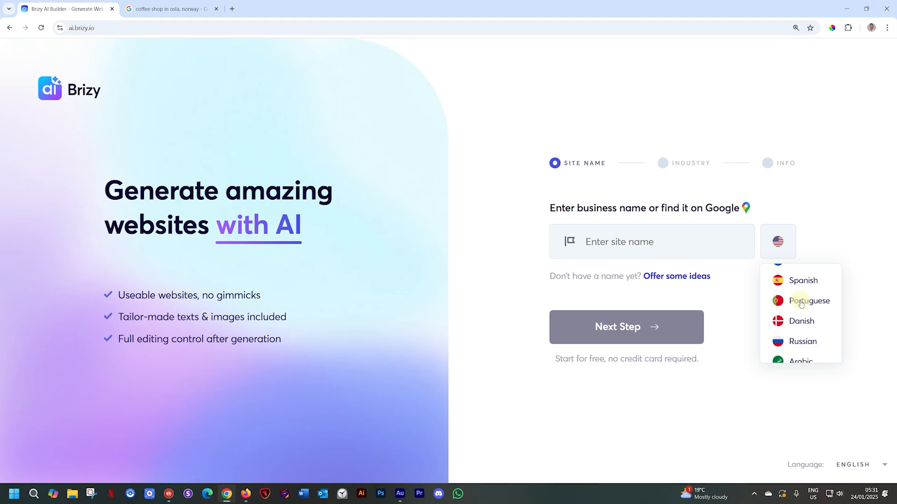
pyautogui.scroll(-3, 800, 304)
pyautogui.scroll(-1, 800, 304)
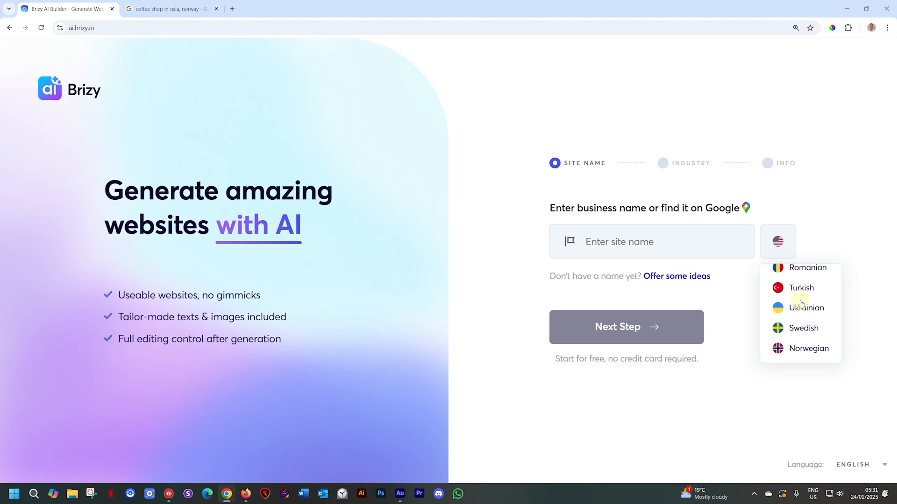
pyautogui.click(804, 350)
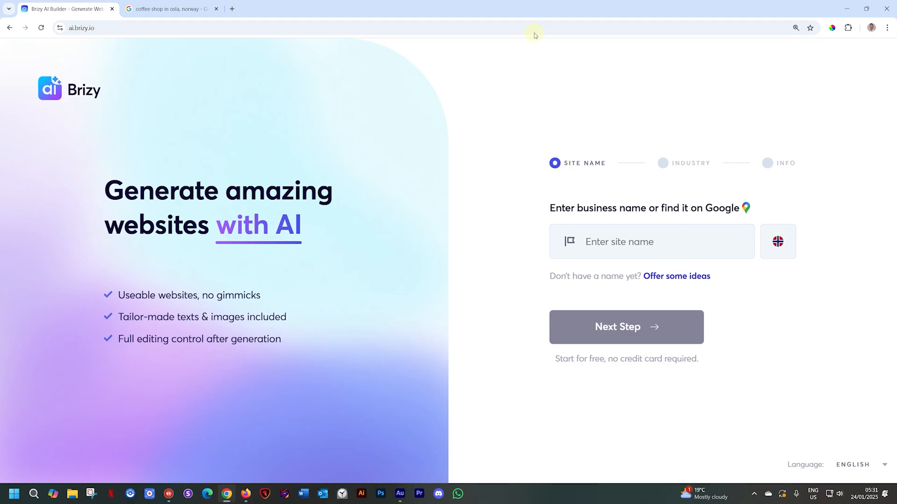
# - Copy the business name Kuro Oslo from its Google listing and select the matching Google business in Oslo as the site name
pyautogui.click(173, 8)
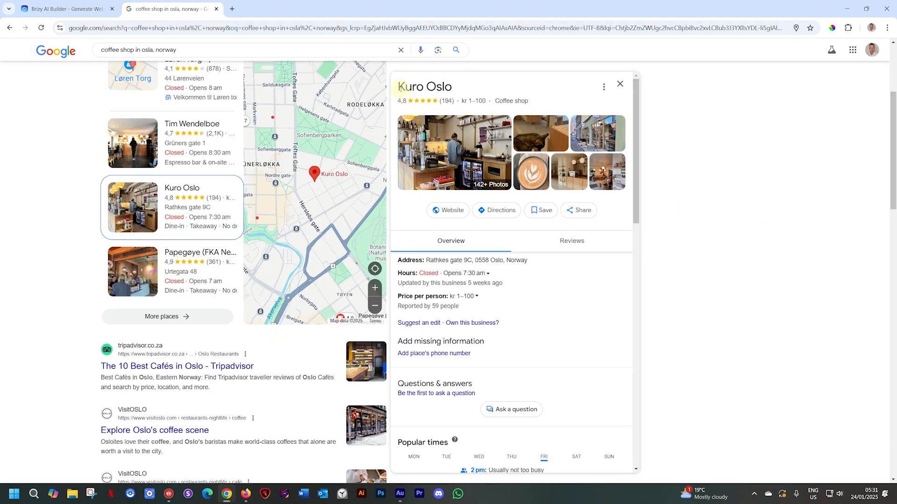
pyautogui.moveTo(398, 86); pyautogui.dragTo(452, 86)
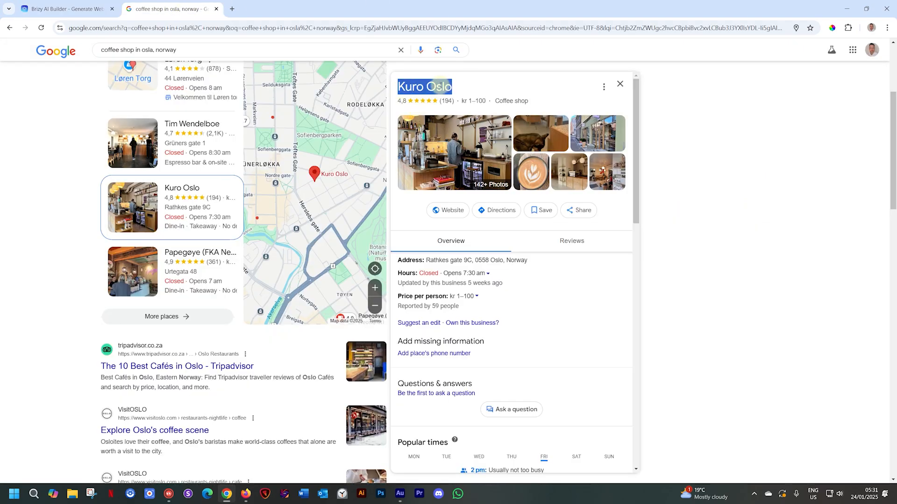
pyautogui.rightClick(452, 87)
pyautogui.click(459, 96)
pyautogui.click(92, 5)
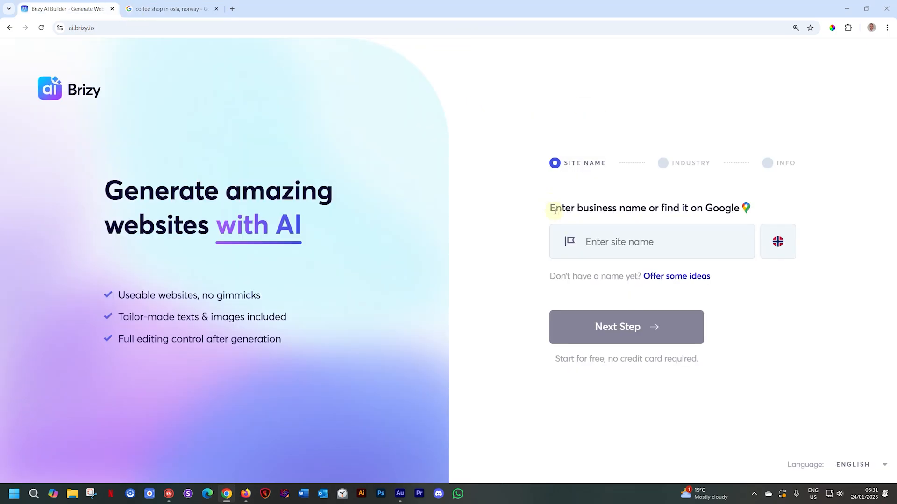
pyautogui.click(617, 248)
pyautogui.hotkey('ctrl', 'v')
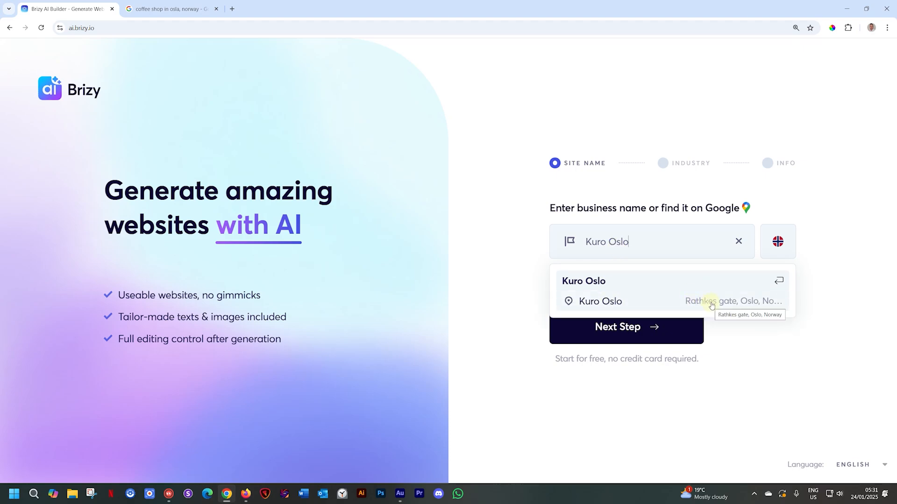
pyautogui.click(709, 303)
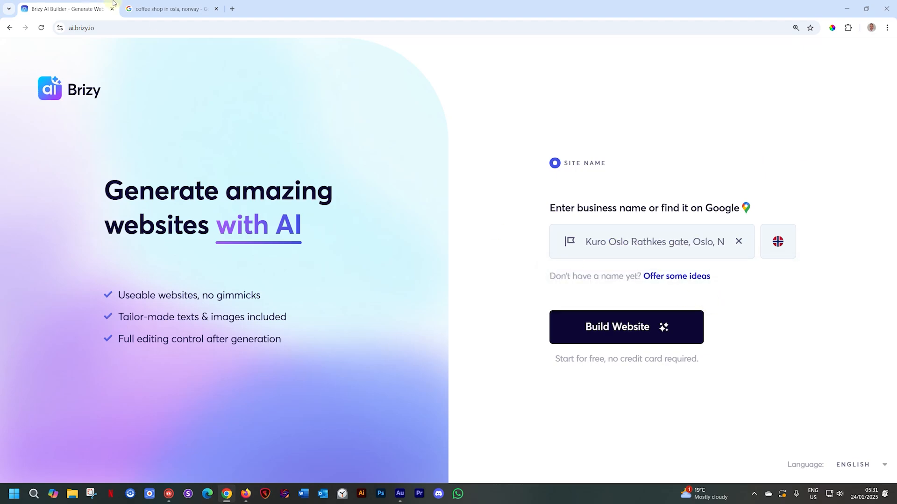
# - Browse the photos of the coffee shop in its Google listing
pyautogui.hotkey('ctrl', 'Tab')
pyautogui.click(477, 137)
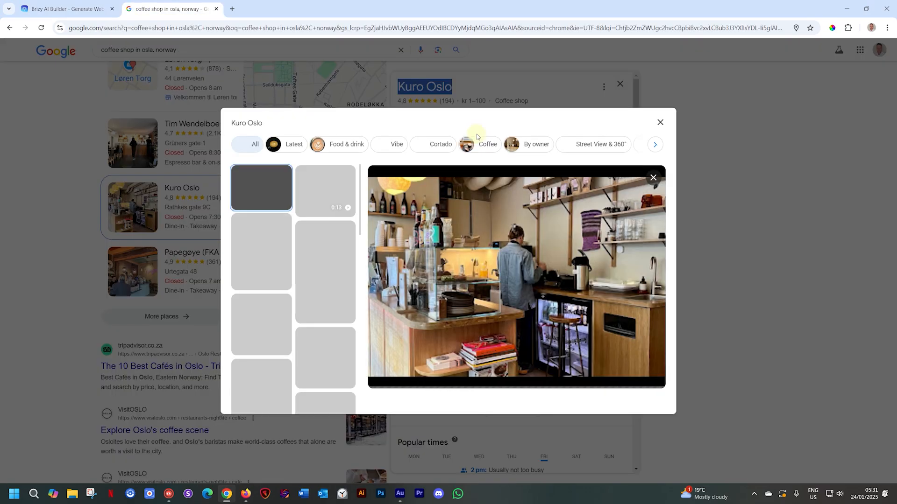
pyautogui.scroll(-3, 265, 245)
pyautogui.scroll(-6, 265, 244)
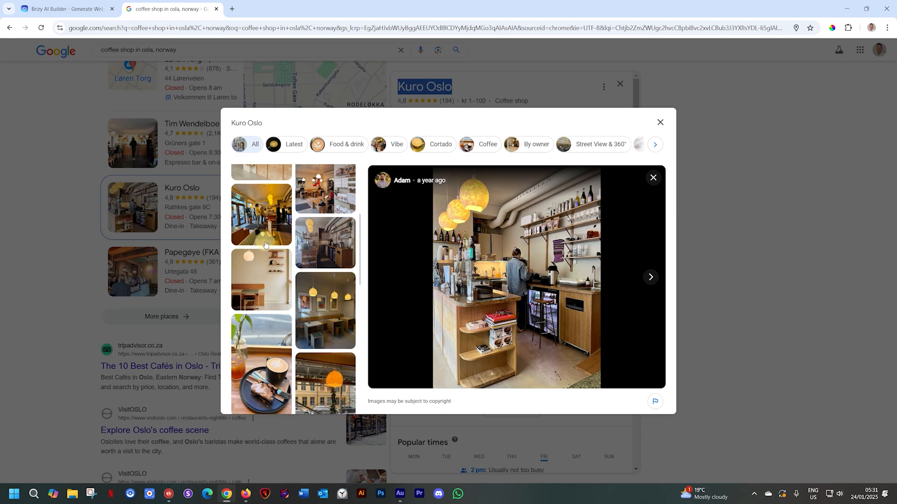
pyautogui.scroll(-5, 265, 244)
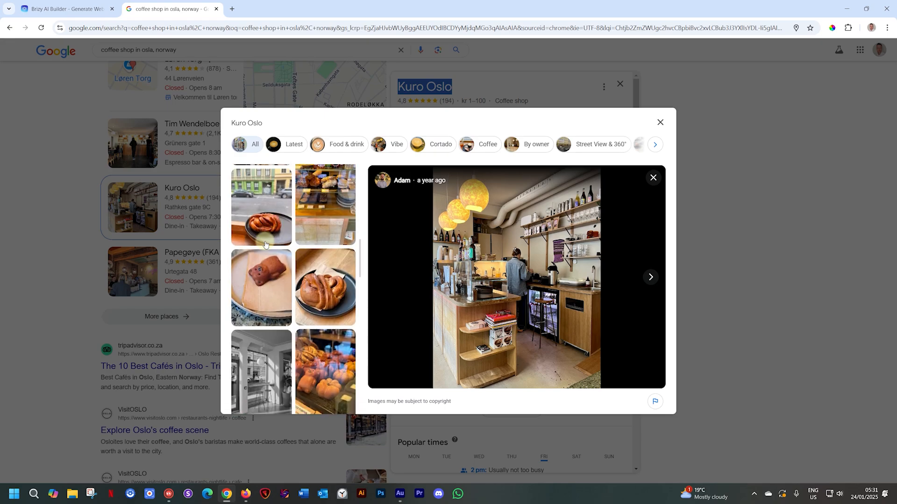
# - Return to the Brizy AI builder and build the Kuro Oslo website
pyautogui.click(90, 11)
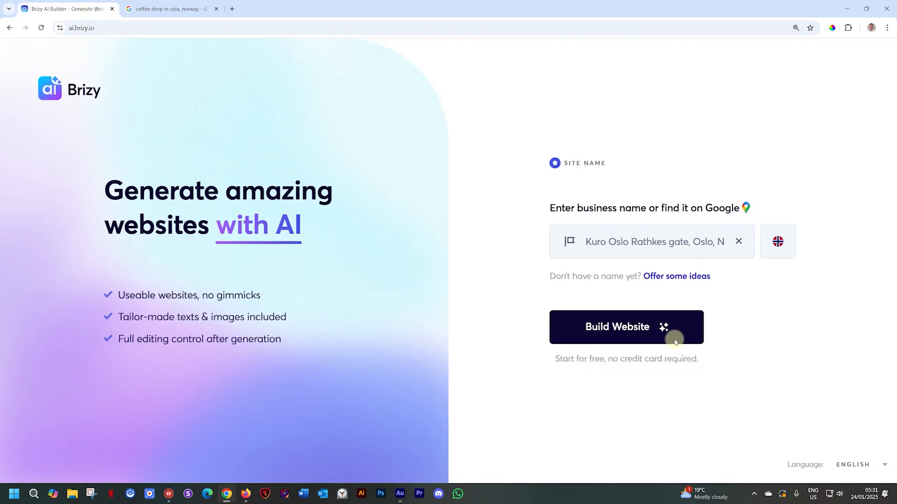
pyautogui.click(647, 327)
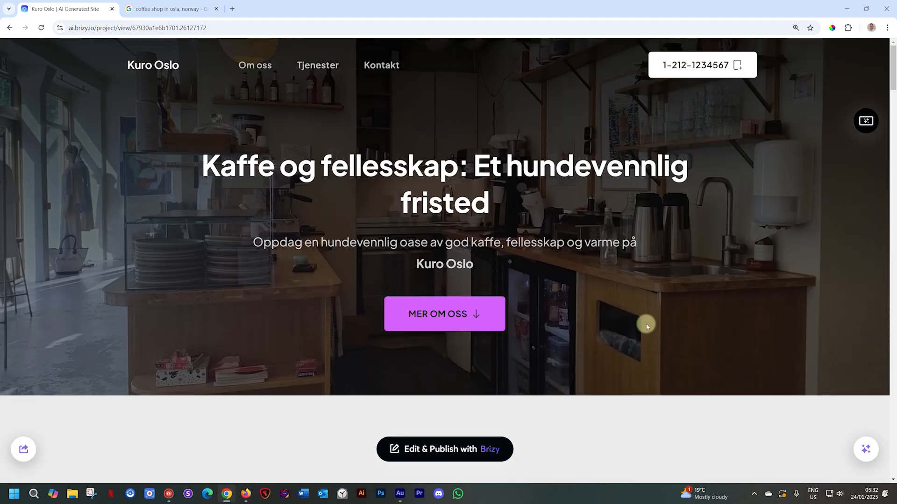
# - Examine the generated Norwegian homepage from the hero through the services, features, photo carousel, location map, contact form and footer
pyautogui.scroll(-7, 705, 306)
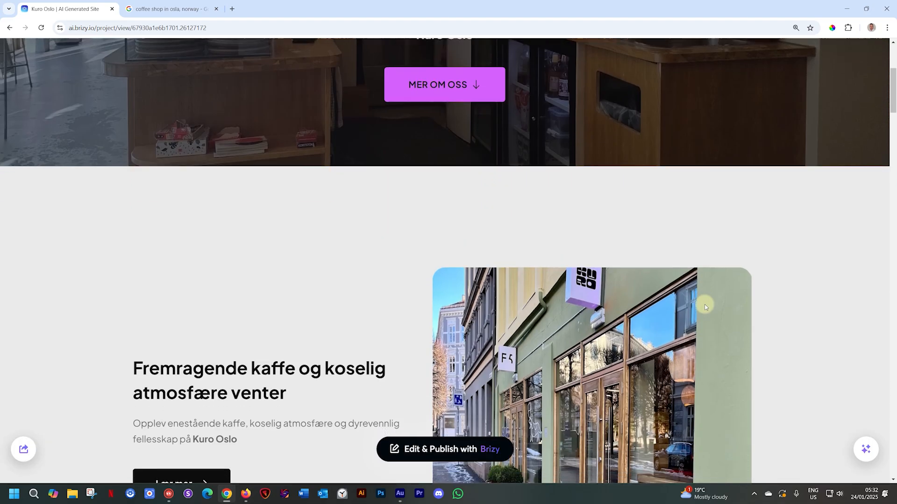
pyautogui.scroll(-10, 705, 307)
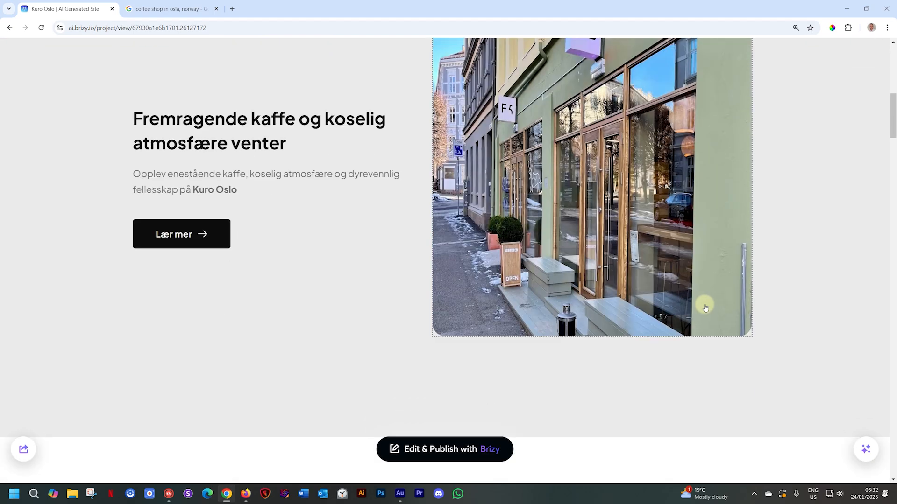
pyautogui.scroll(-12, 706, 307)
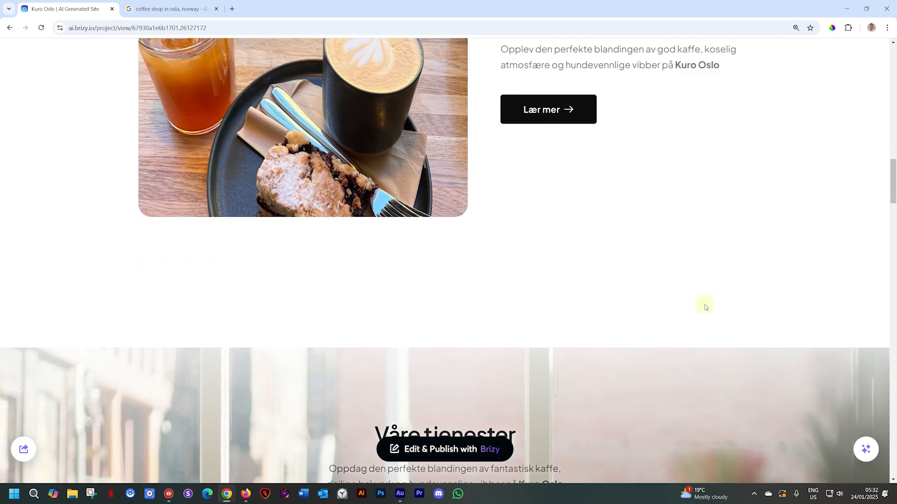
pyautogui.scroll(-13, 705, 307)
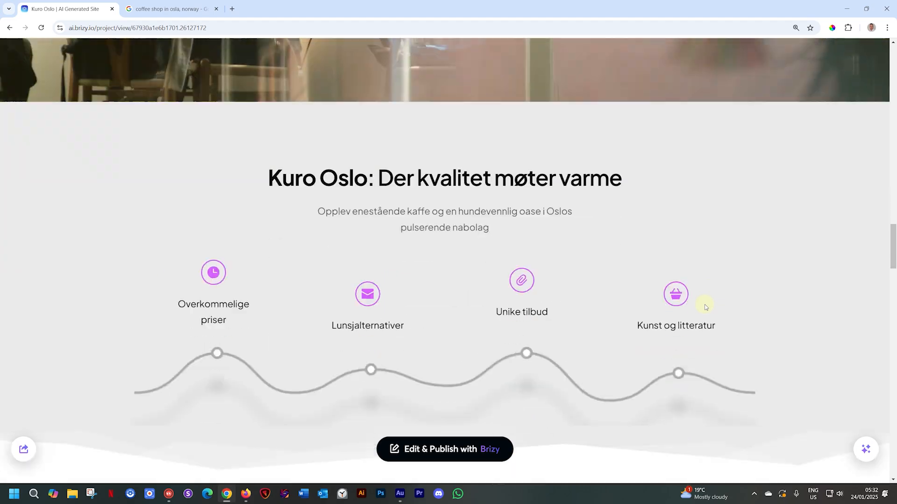
pyautogui.scroll(-11, 705, 308)
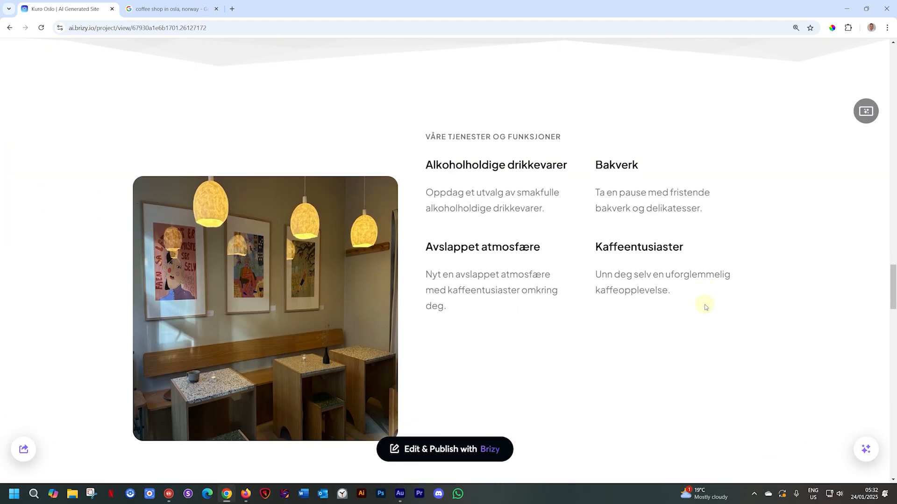
pyautogui.scroll(-9, 706, 307)
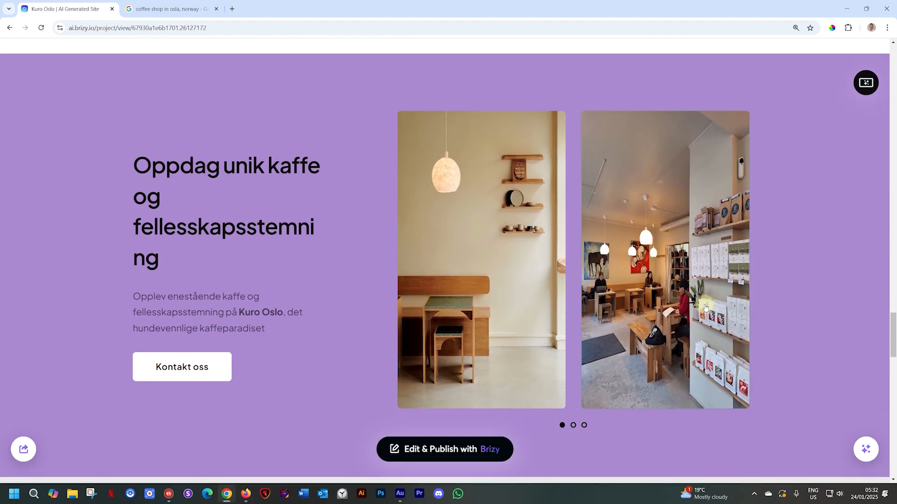
pyautogui.scroll(-12, 705, 307)
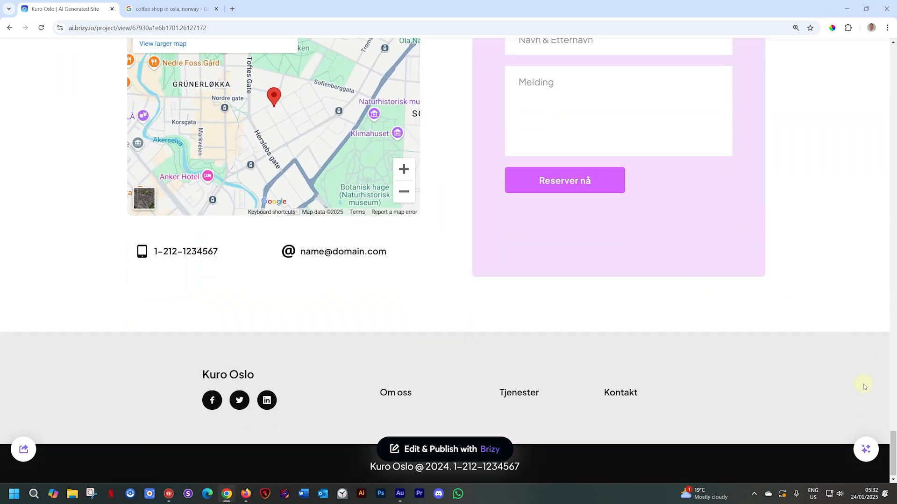
# - Regenerate the main headline in the Kuro Oslo homepage's hero section with AI
pyautogui.moveTo(893, 449); pyautogui.dragTo(887, 57)
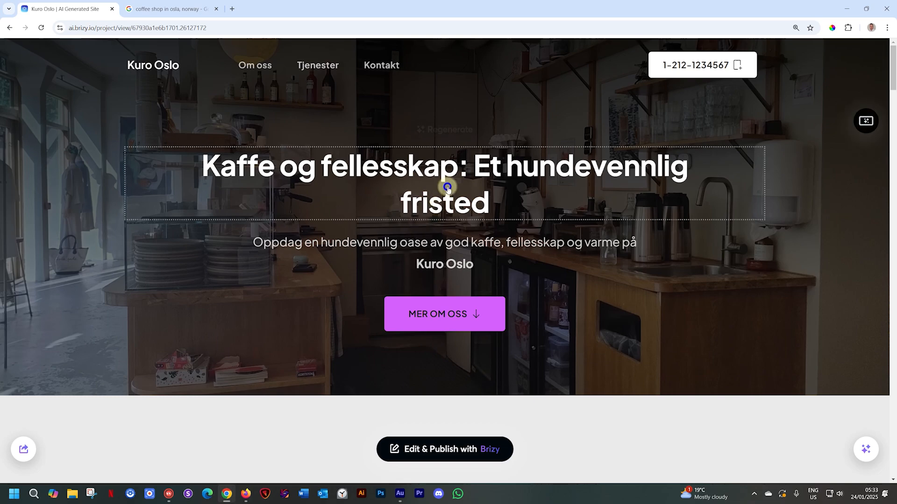
pyautogui.moveTo(445, 157)
pyautogui.click(448, 130)
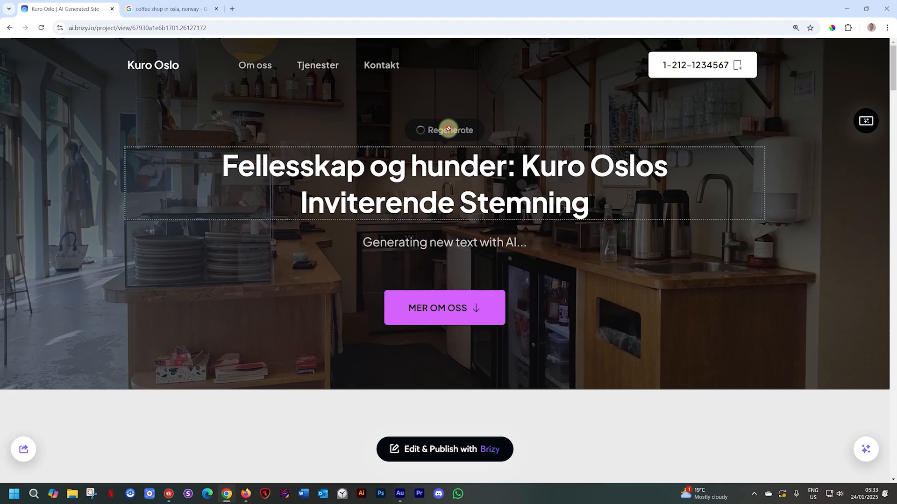
# - Regenerate the storefront image beside the heading "Fremragende kaffe og koselig atmosfære venter" twice
pyautogui.scroll(-8, 451, 215)
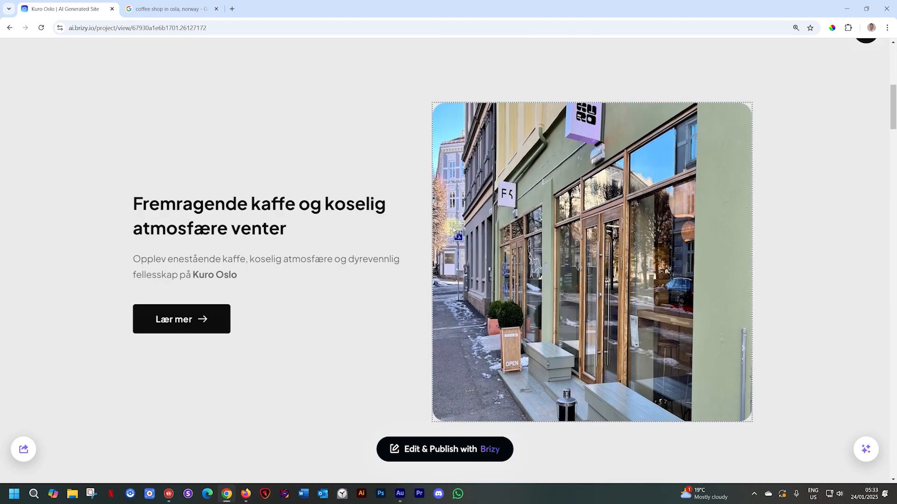
pyautogui.moveTo(479, 230)
pyautogui.click(579, 85)
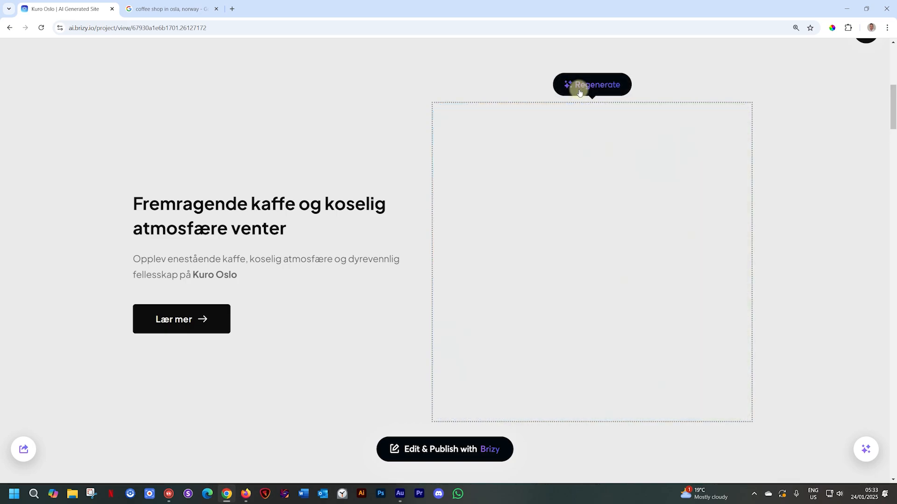
pyautogui.click(579, 89)
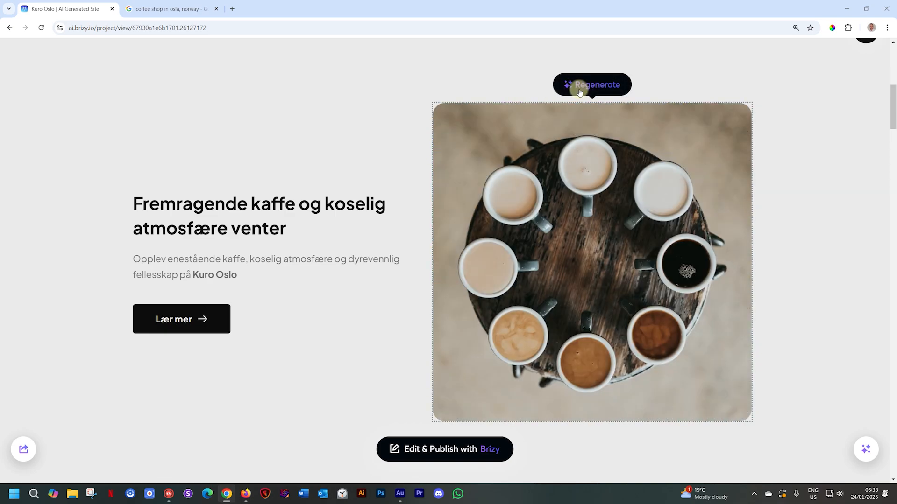
# - Examine the homepage sections below the regenerated image, including the services and features section
pyautogui.scroll(-20, 501, 218)
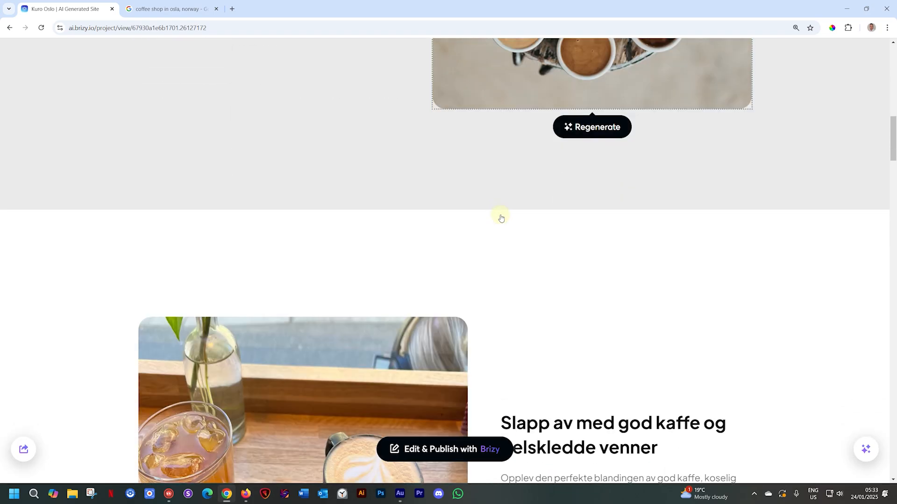
pyautogui.scroll(-10, 500, 218)
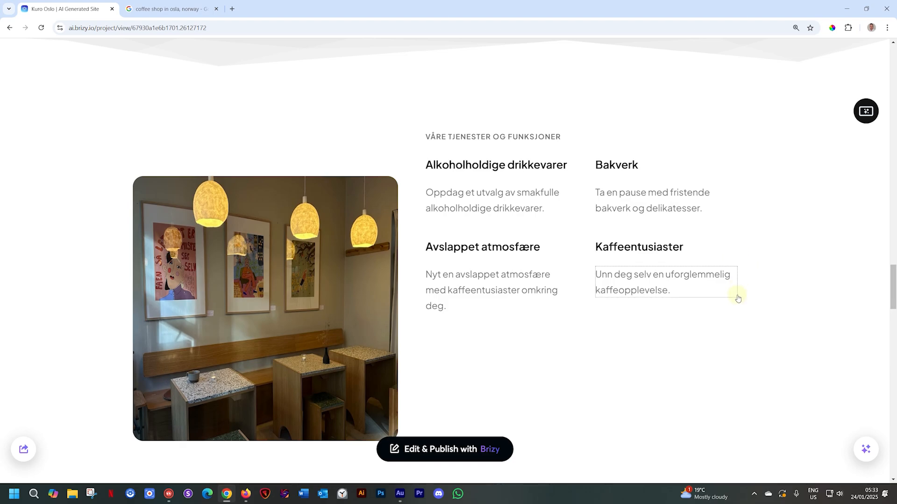
pyautogui.scroll(-2, 740, 296)
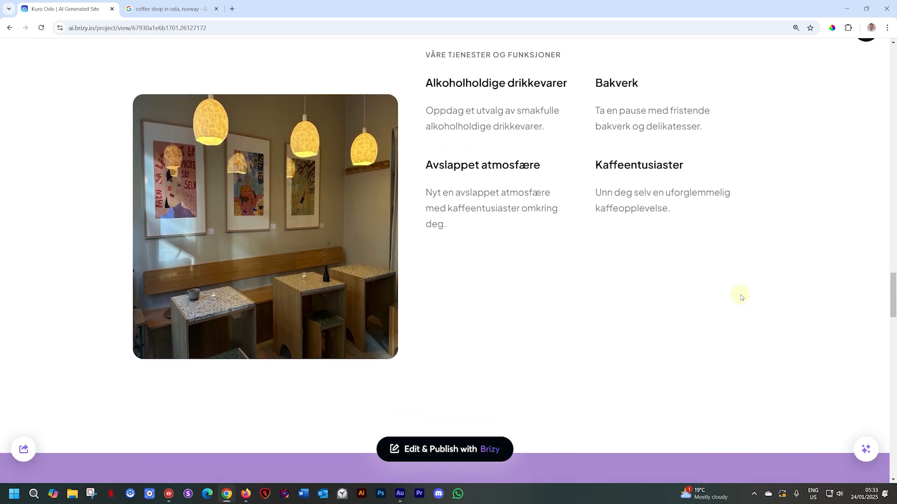
pyautogui.scroll(1, 741, 295)
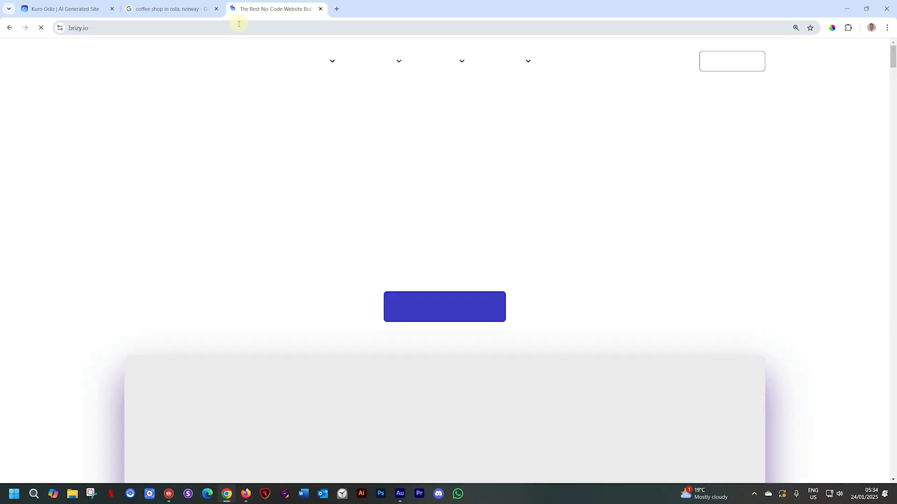
# - Show the Resources options on the brizy.io homepage
pyautogui.moveTo(535, 63)
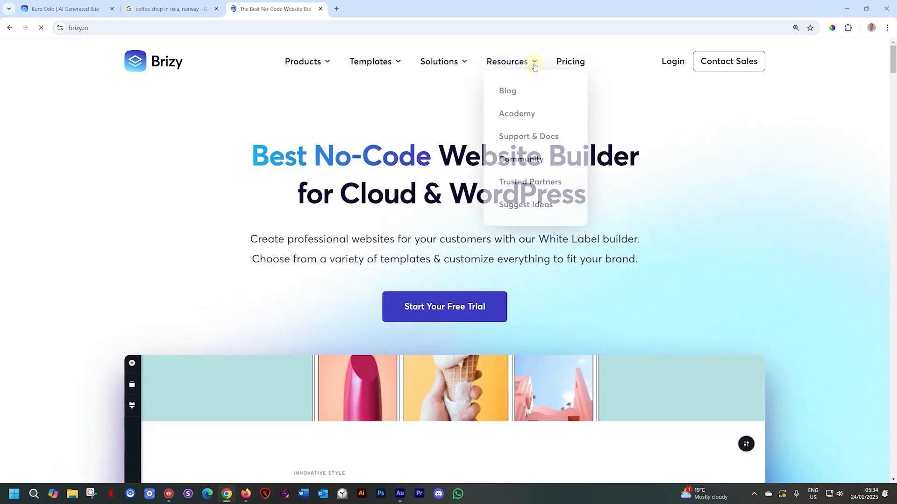